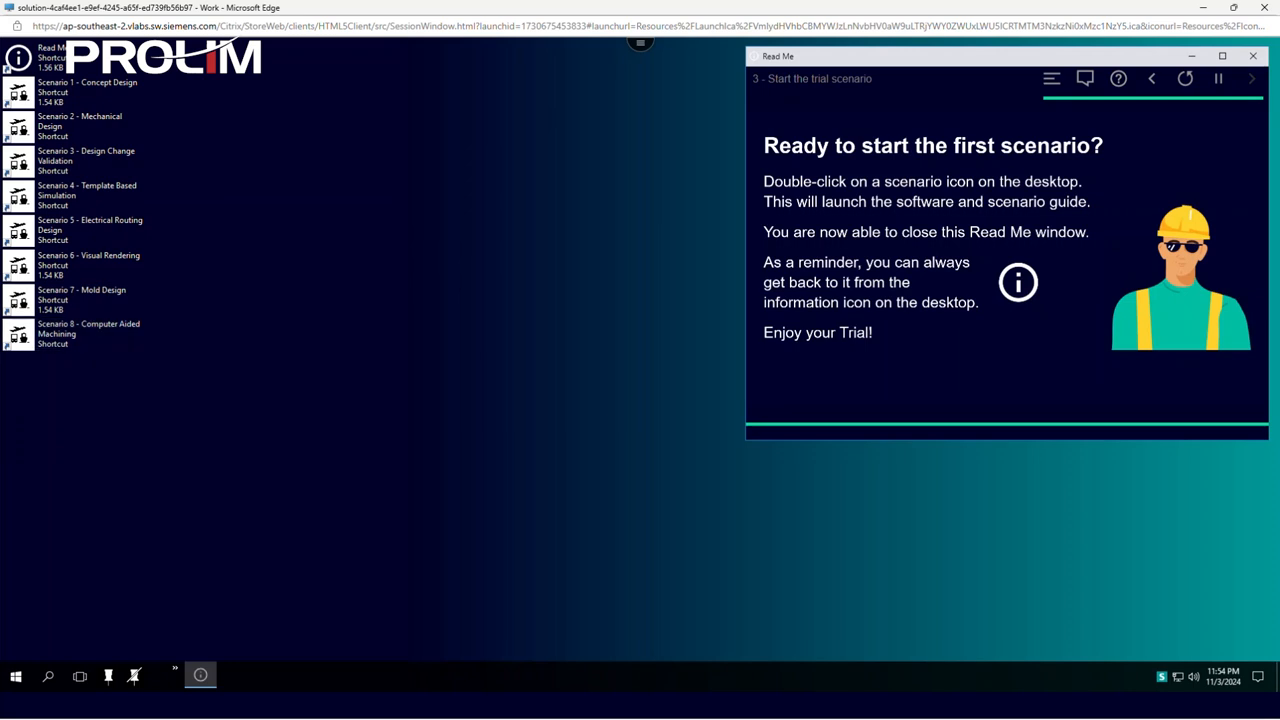
mouse_move(960, 56)
left_mouse_down()
mouse_move(945, 77)
mouse_move(957, 72)
left_mouse_up()
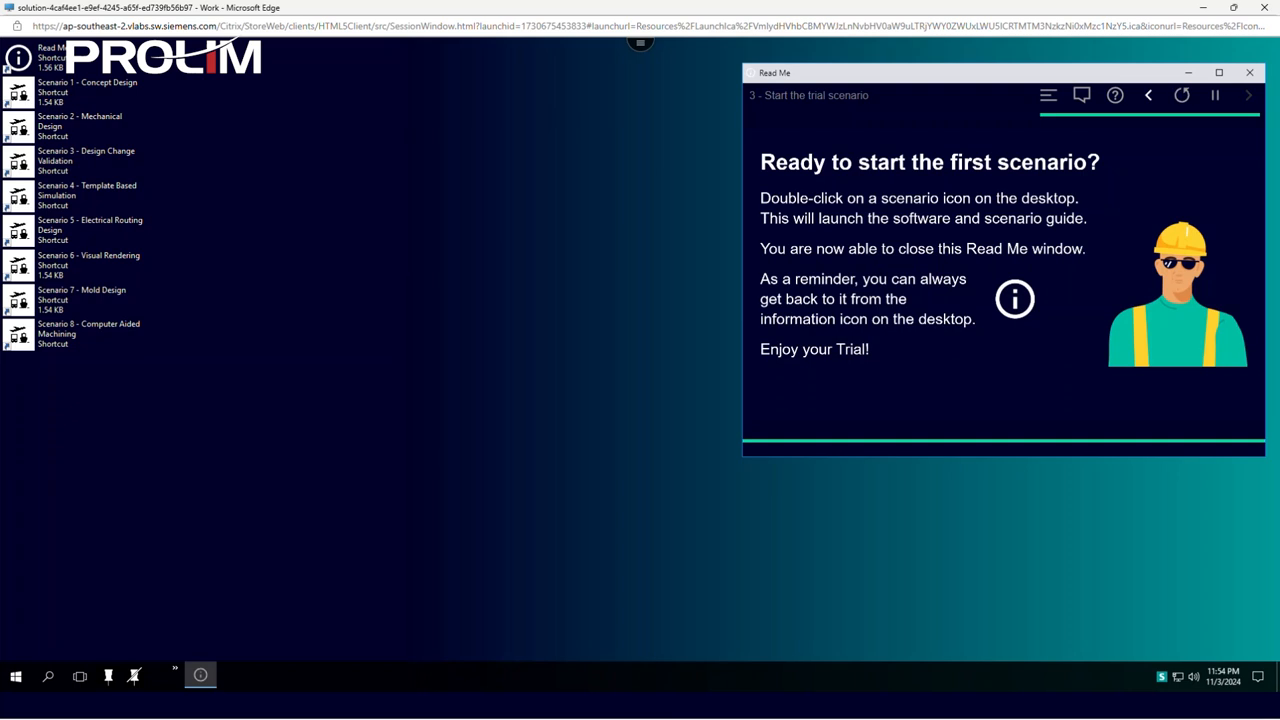
left_click(1148, 95)
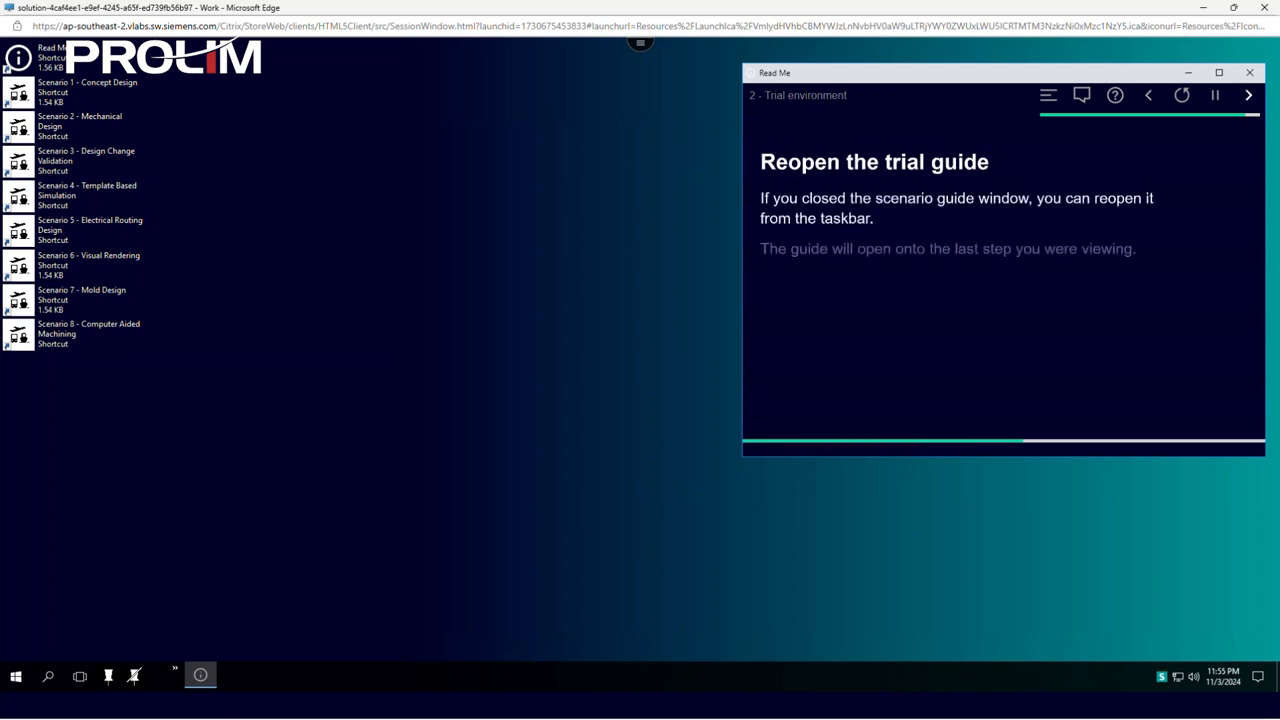
left_click(1248, 95)
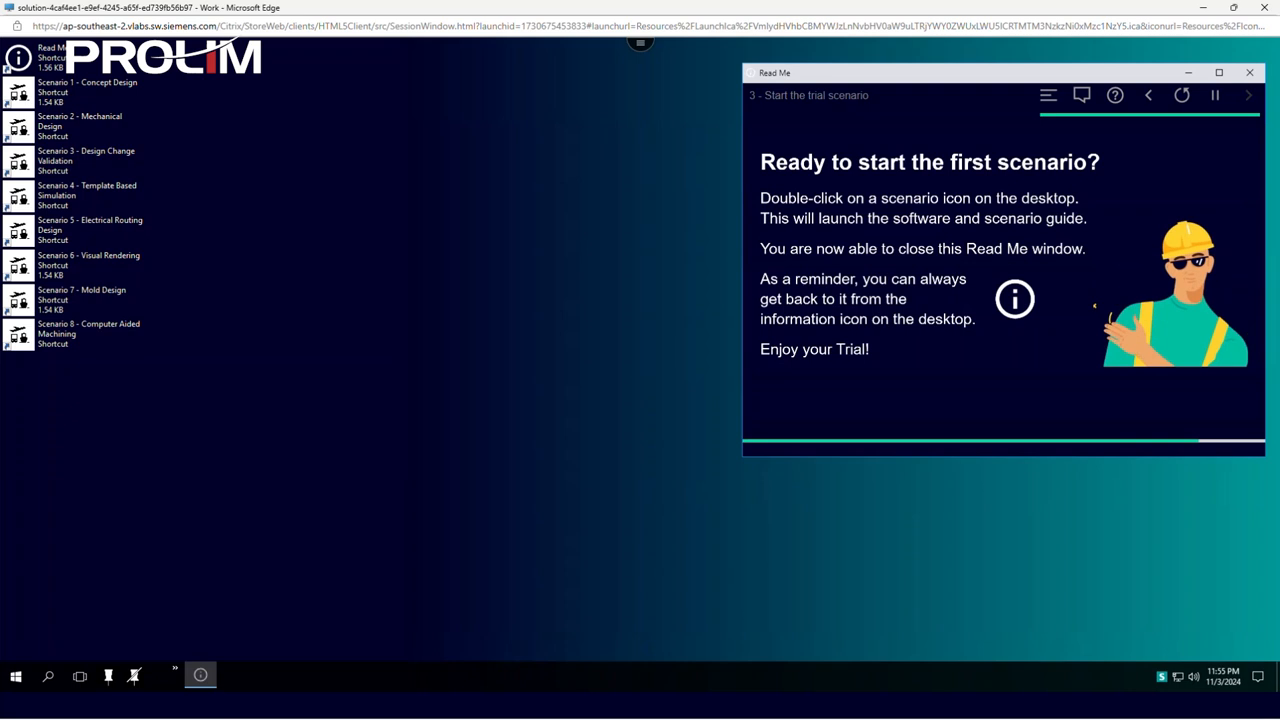
left_click_drag(1000, 73, 1009, 66)
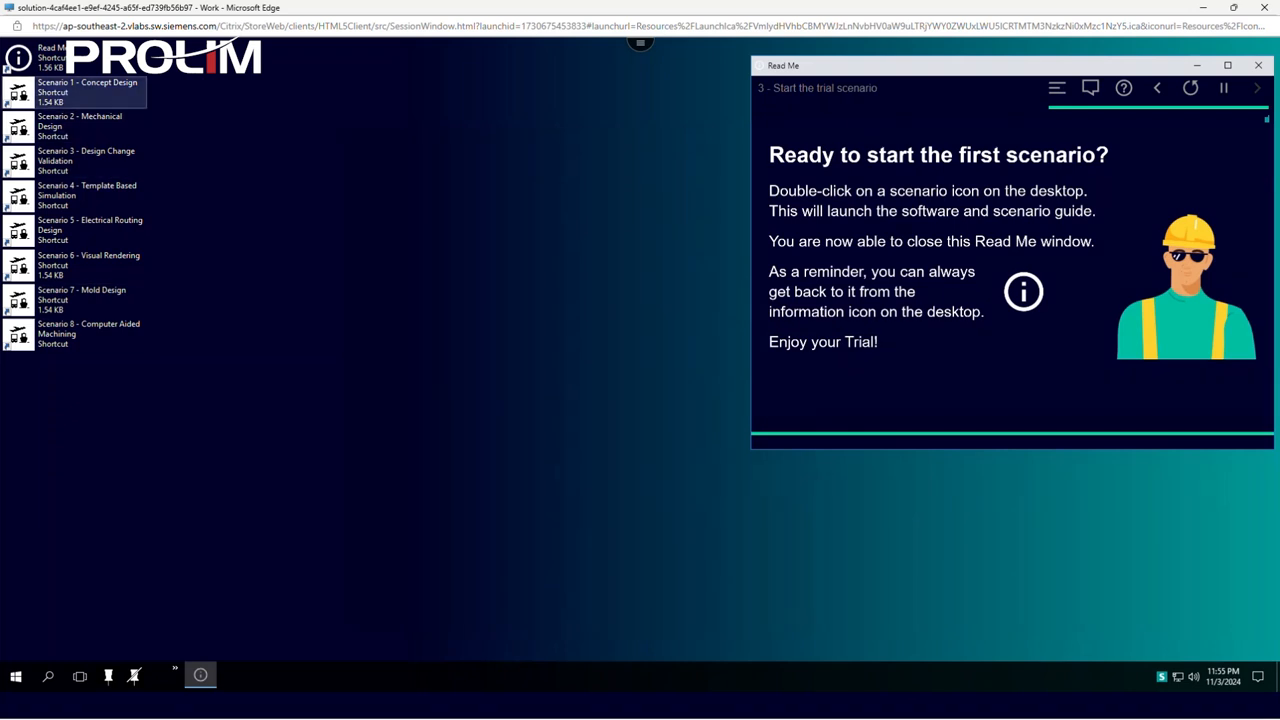
Step: Launch Scenario 1 - Concept Design with its old work files deleted, and extend the lab session by another hour
double_click(88, 92)
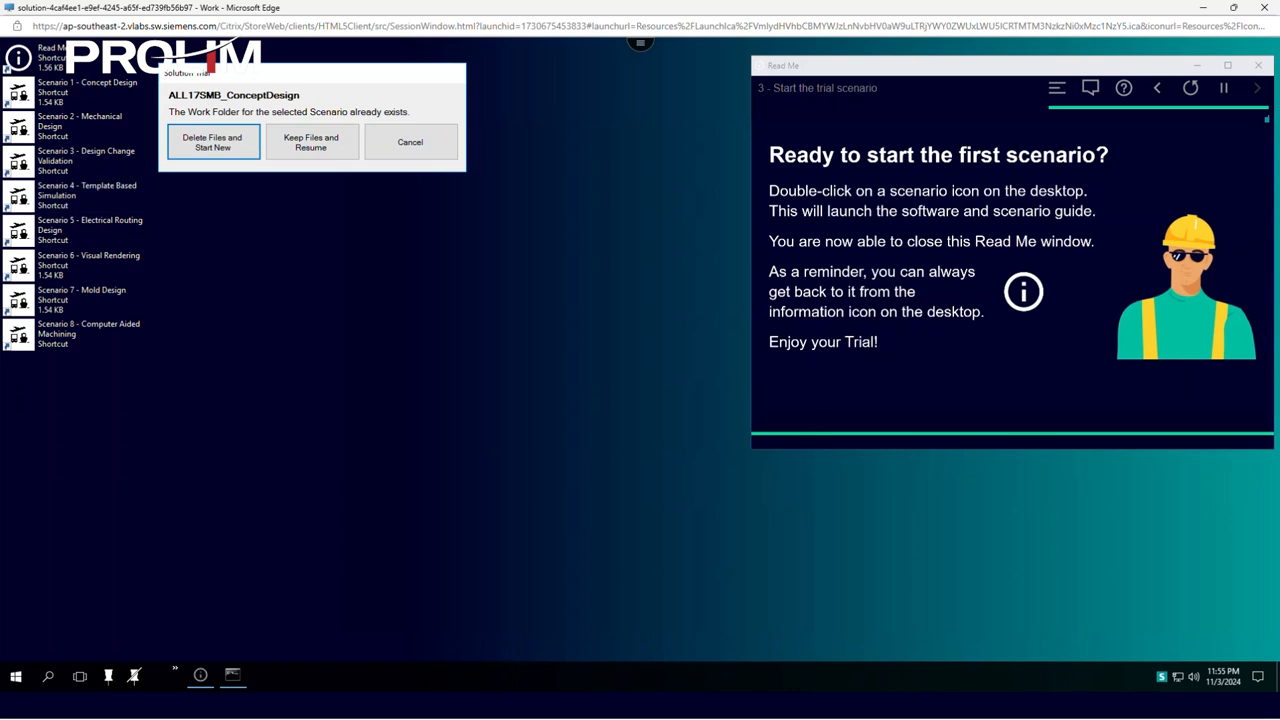
left_click(213, 142)
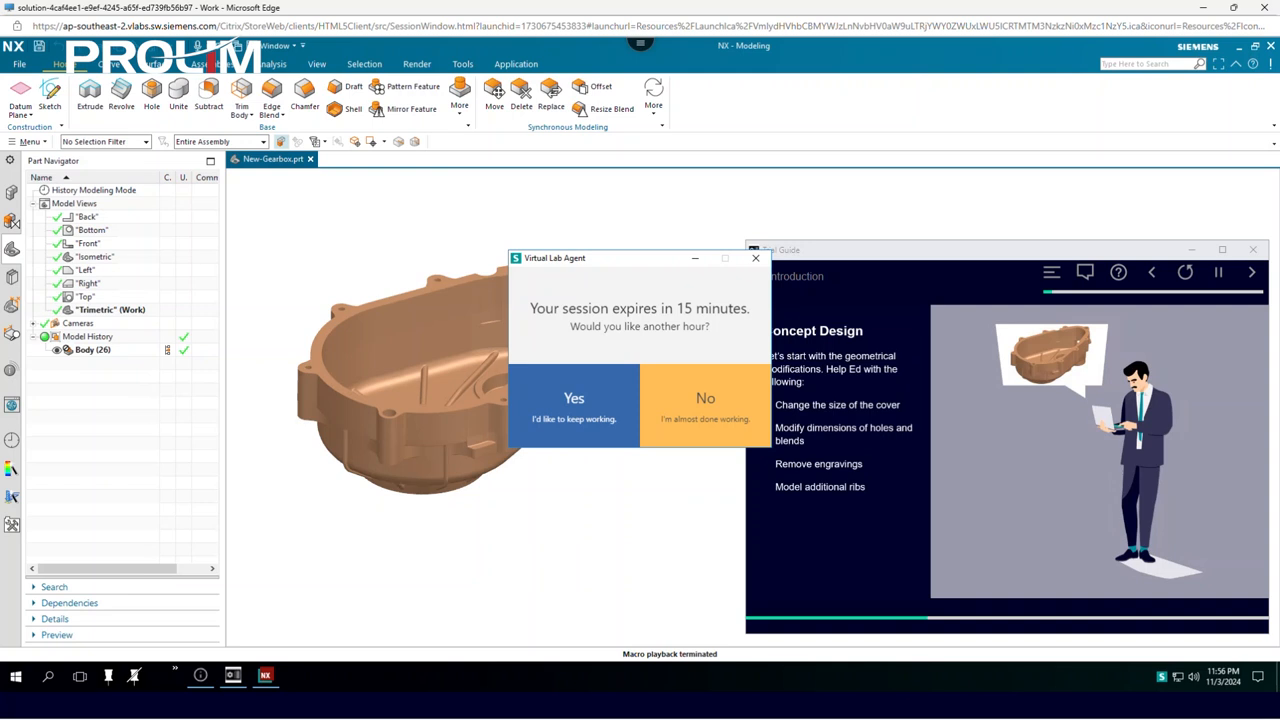
left_click(574, 405)
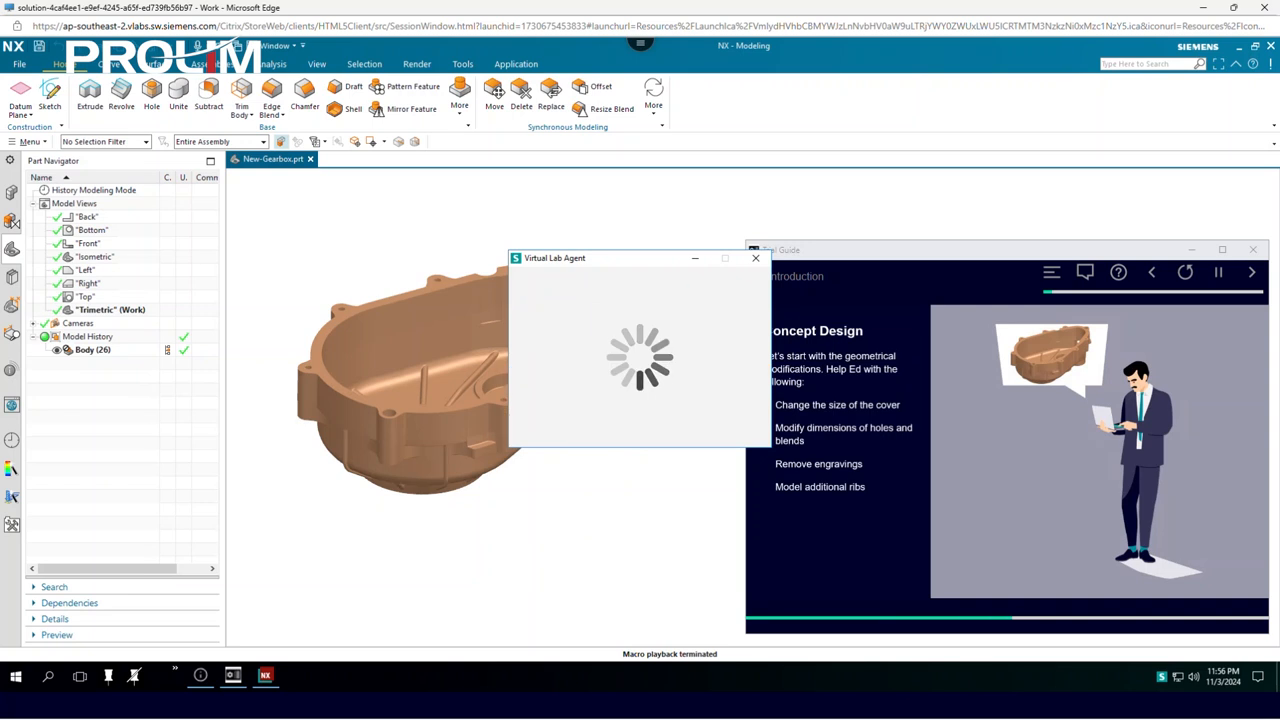
left_click(756, 259)
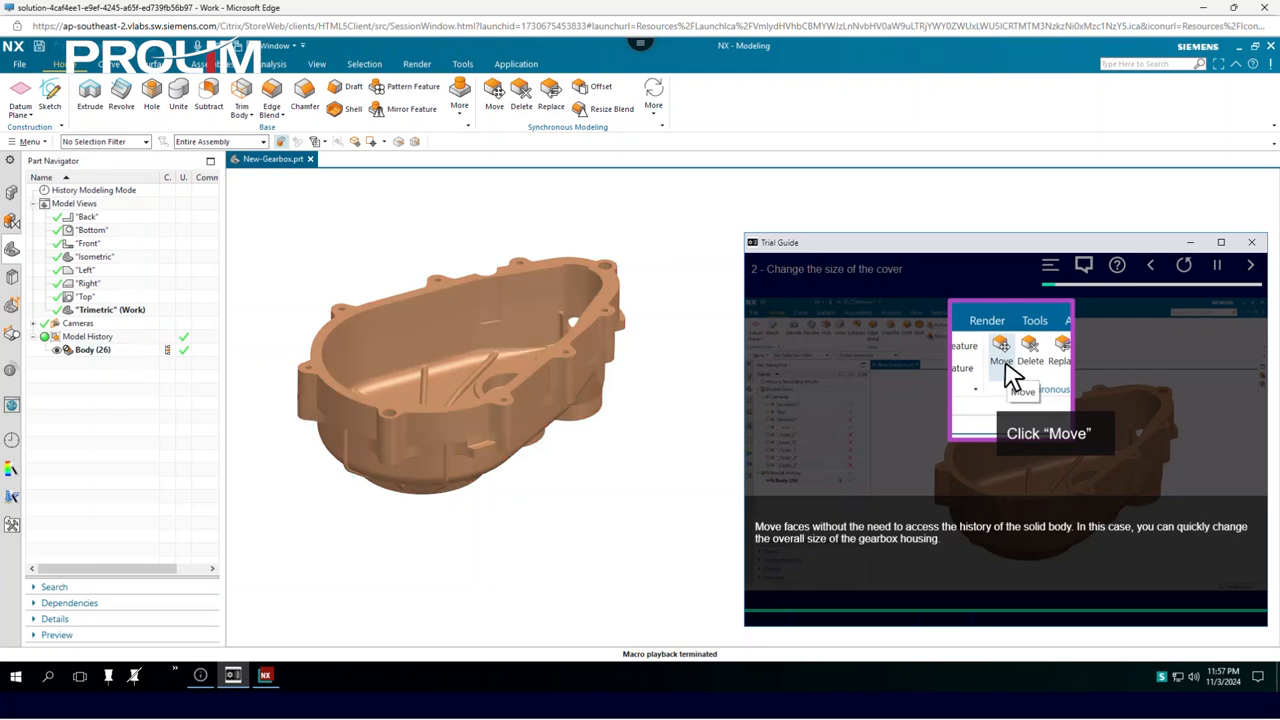
Step: Move the gearbox housing's upper rim face by 10 mm along the ZC axis using Move Face
left_click(495, 98)
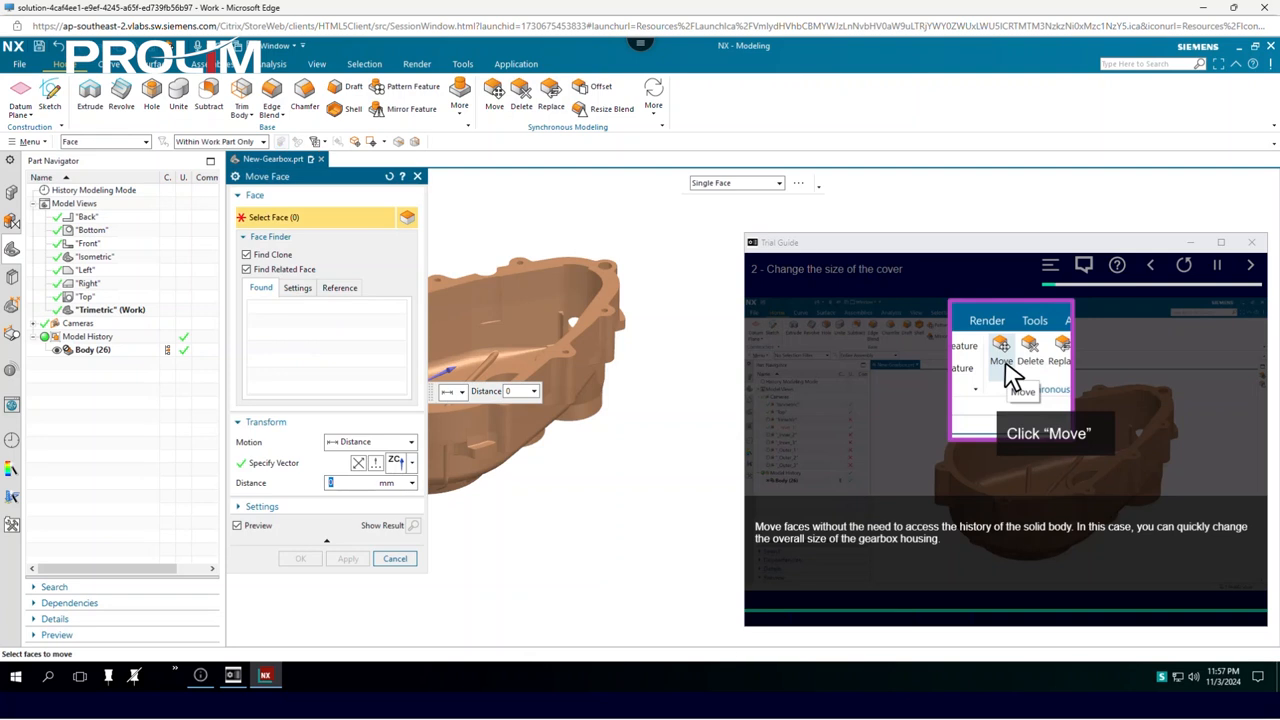
left_click(540, 264)
middle_click_drag(532, 215, 538, 240)
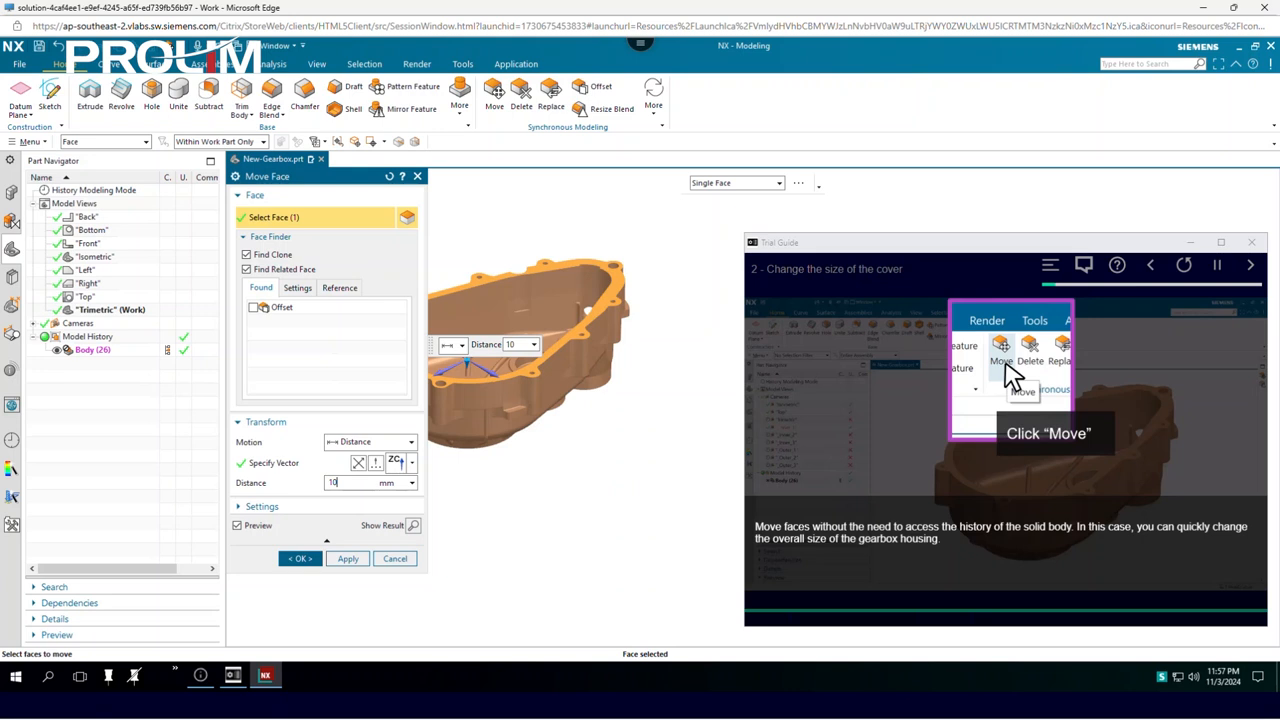
type("0")
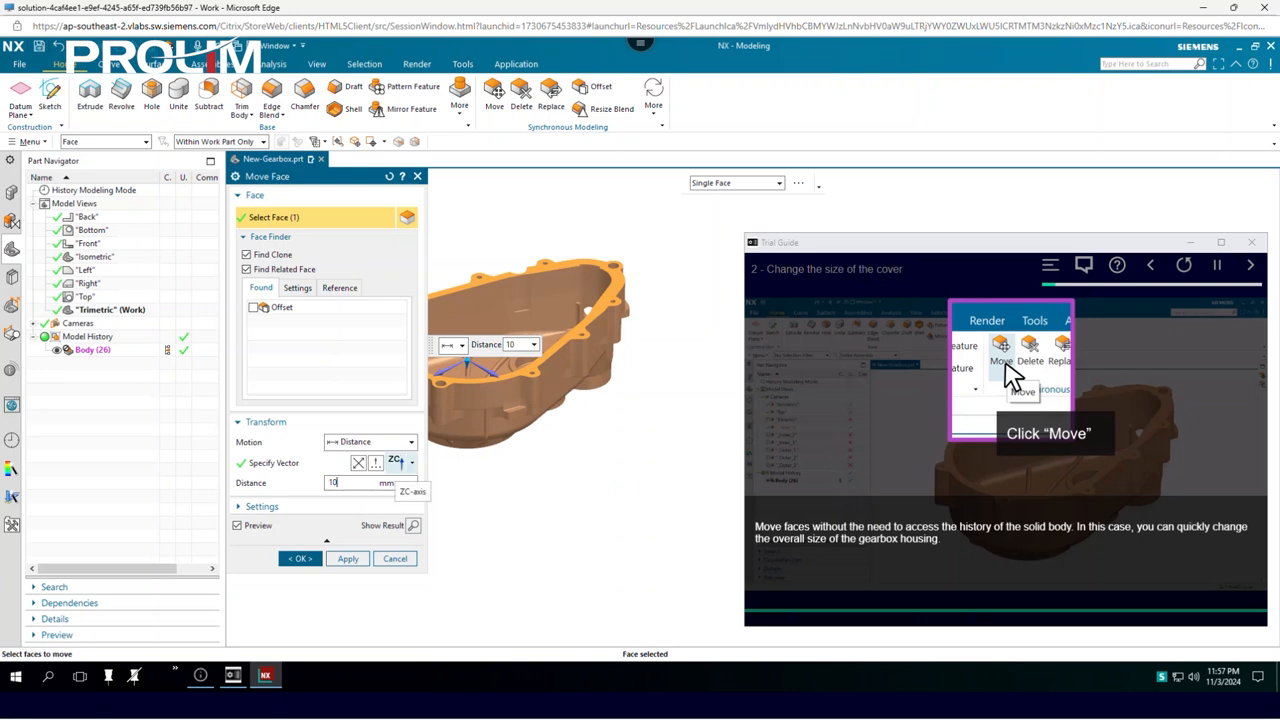
left_click(347, 558)
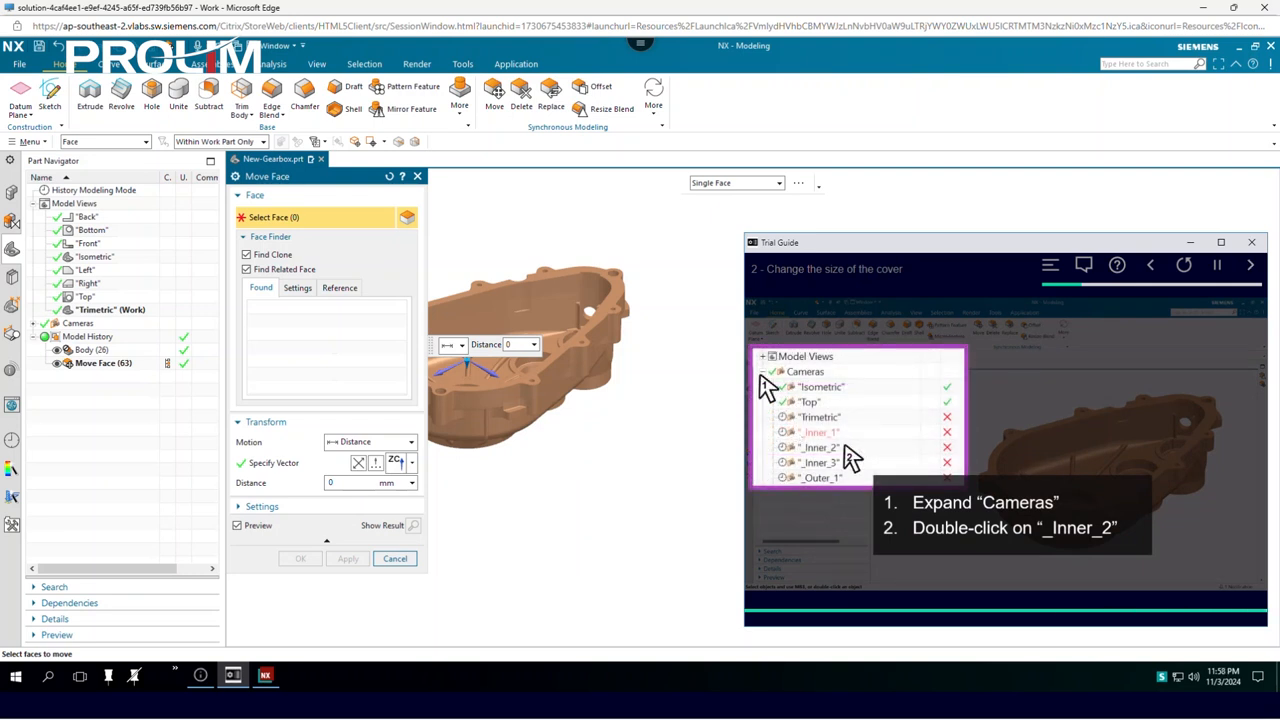
Step: Switch the model to the _Inner_1 camera view and advance the trial guide to resizing holes and blends
left_click(33, 324)
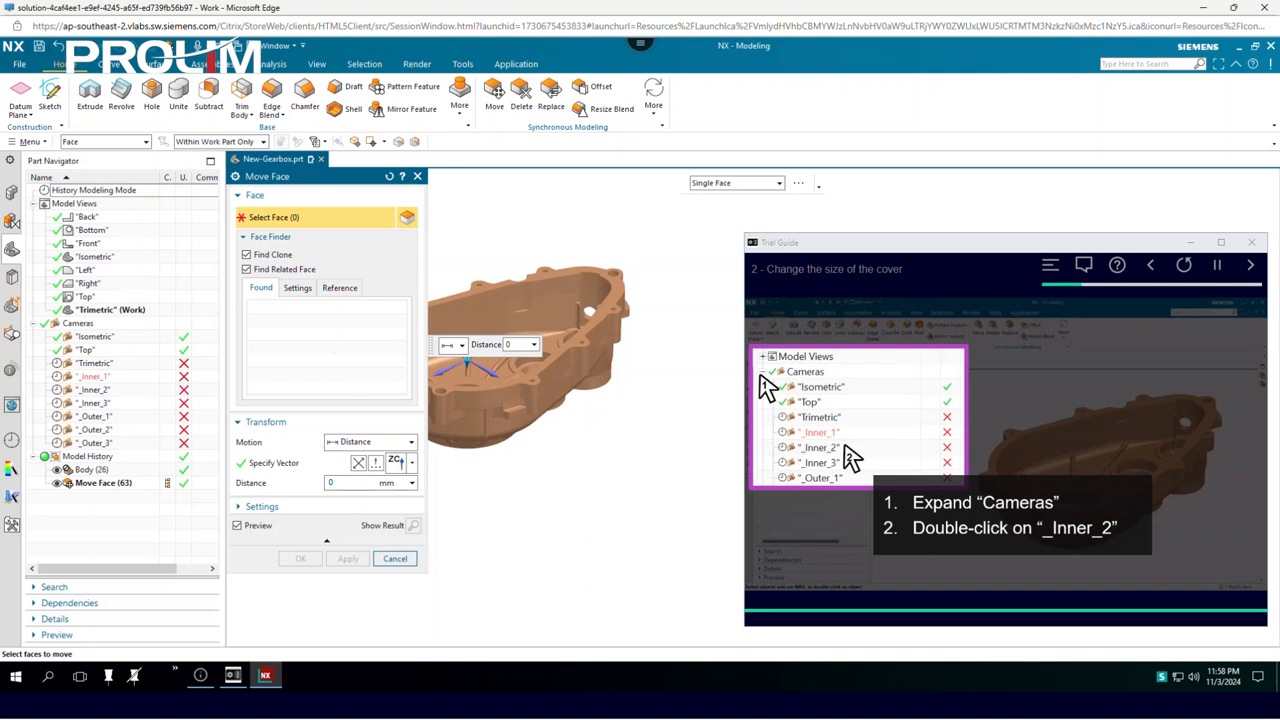
double_click(93, 377)
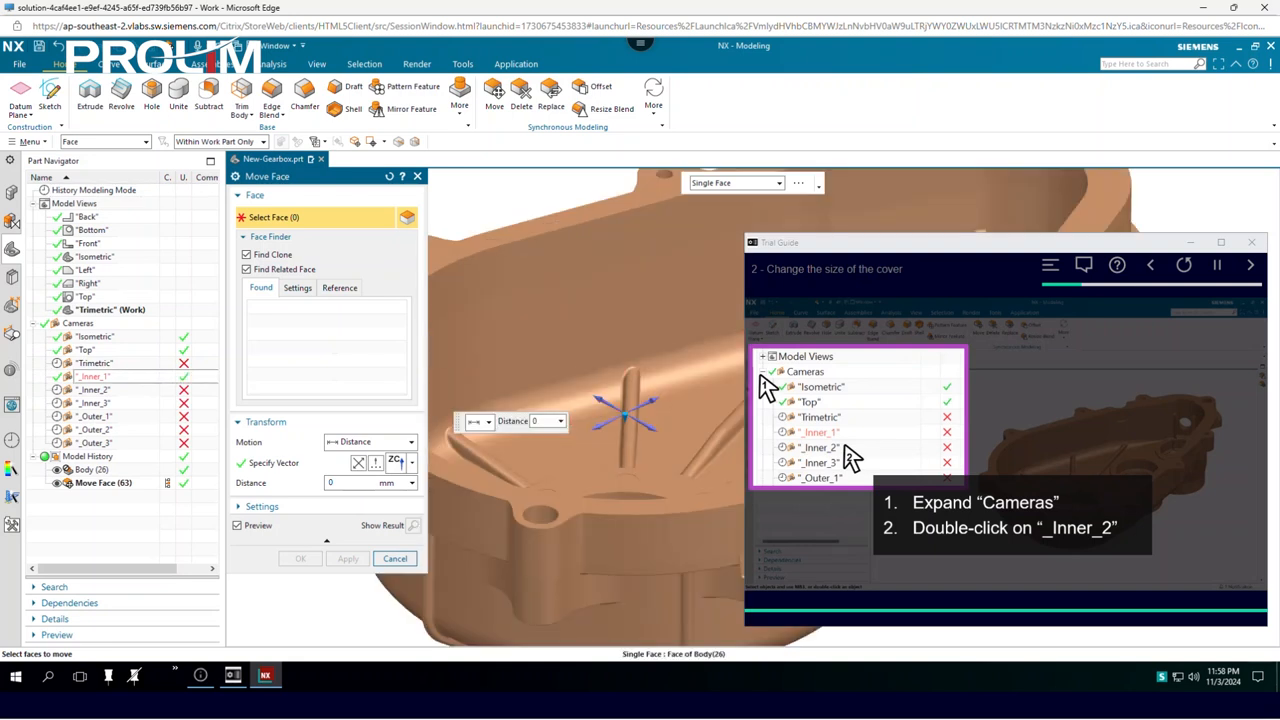
left_click(1250, 265)
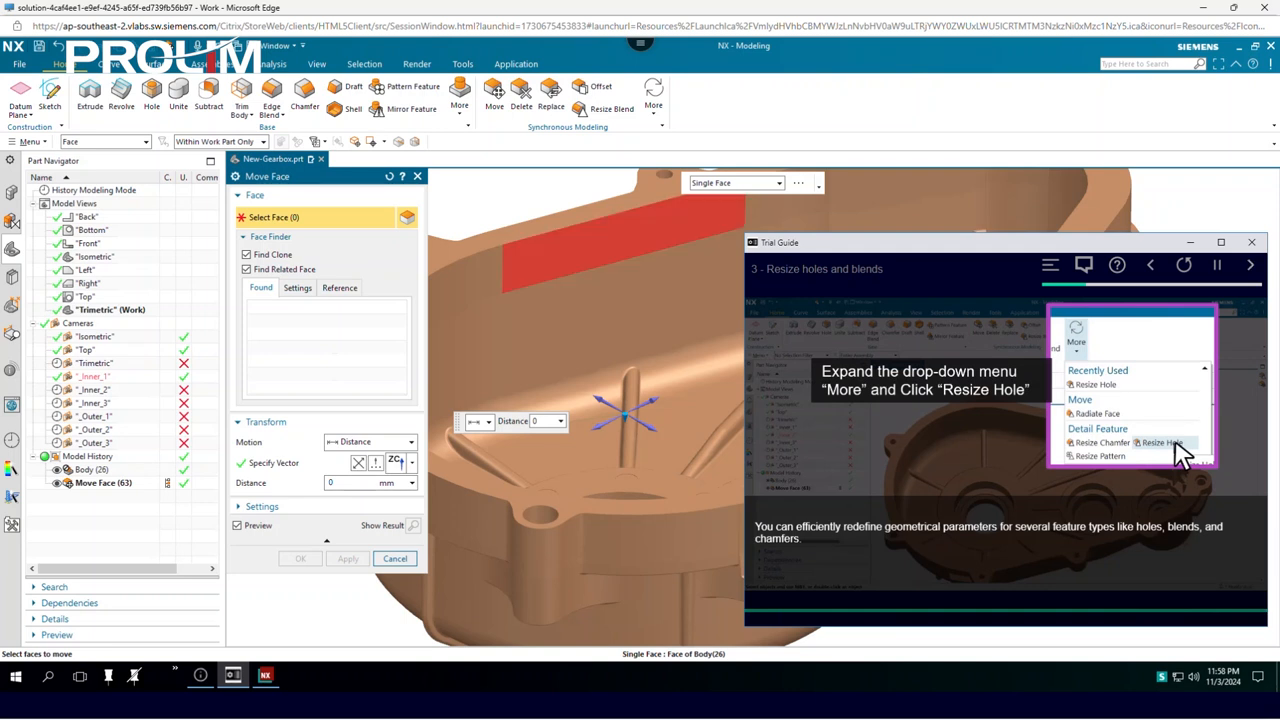
Step: Use Resize Hole on a rim bolt hole, include the holes sharing its common surface, and set their diameter to 10 mm
left_click(654, 99)
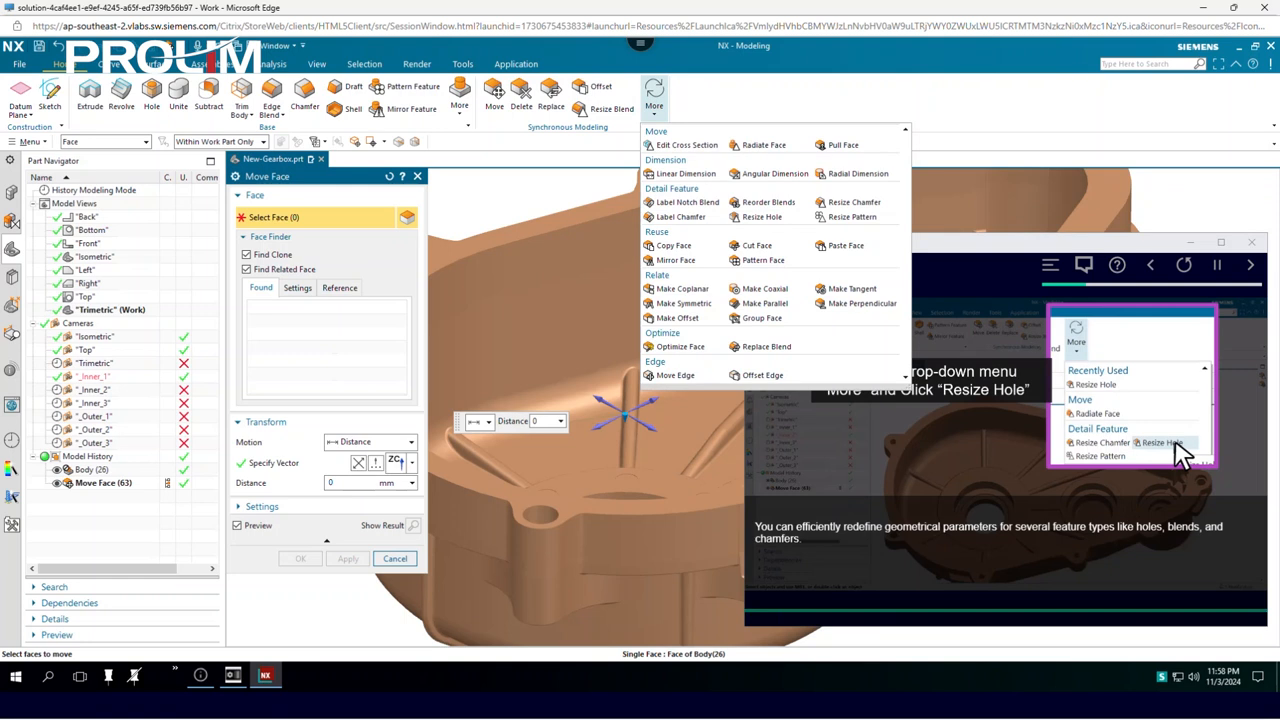
left_click(762, 217)
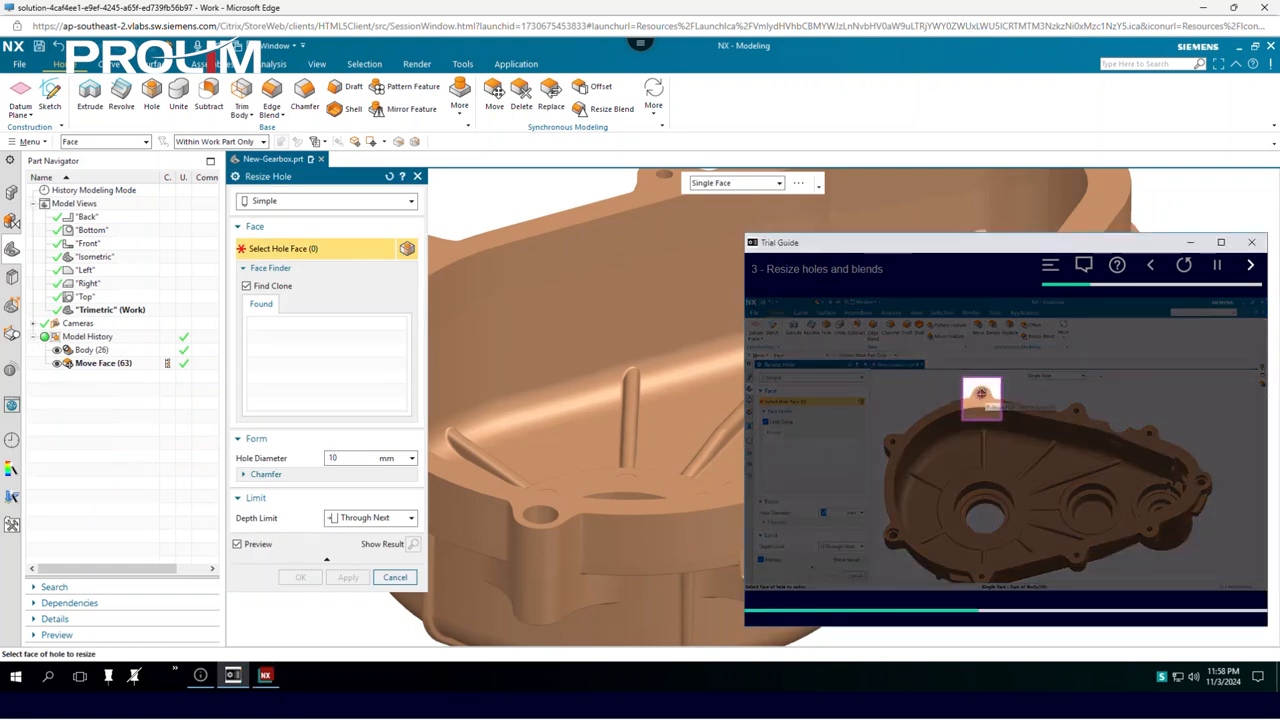
scroll(543, 470, "down", 2)
scroll(592, 300, "up", 4)
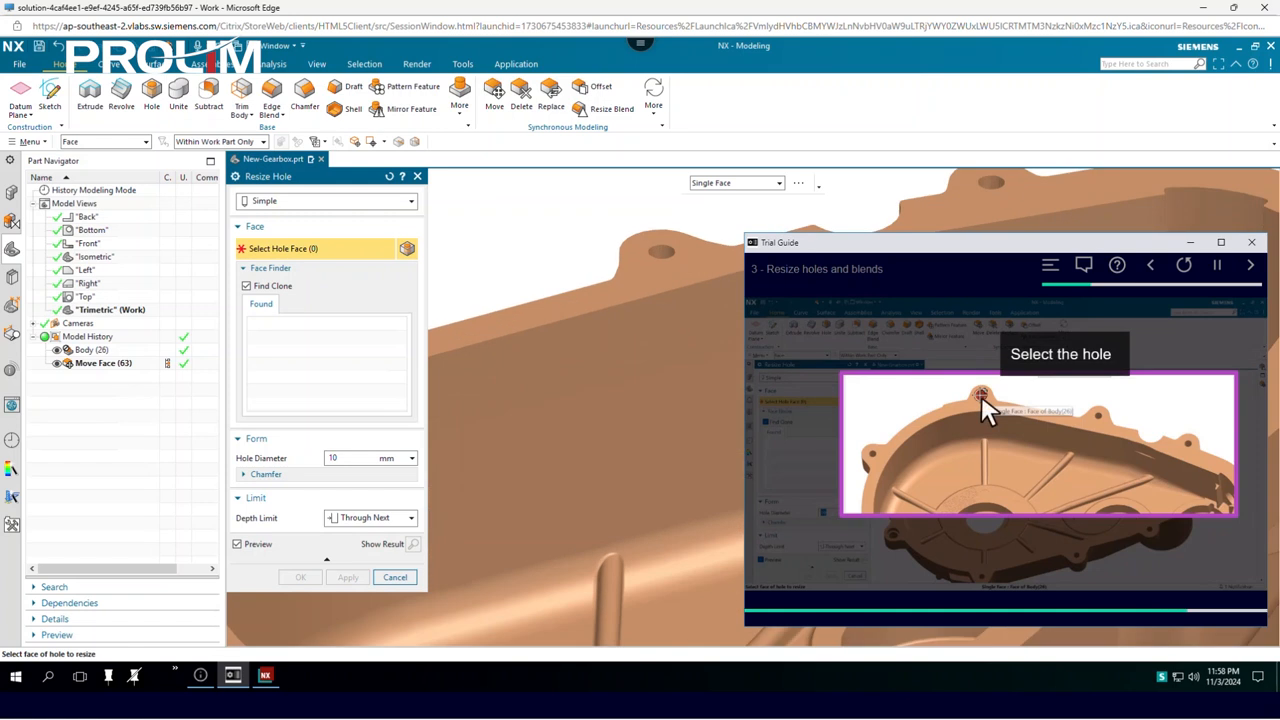
left_click(661, 254)
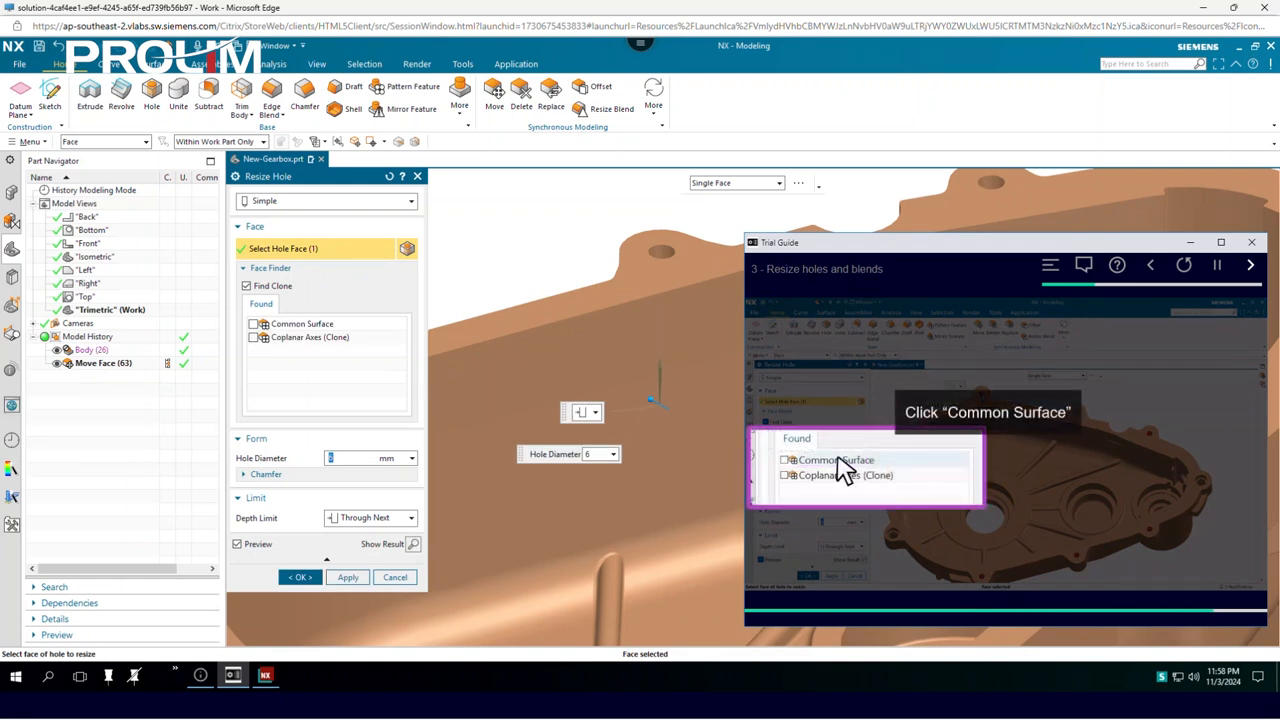
left_click(254, 324)
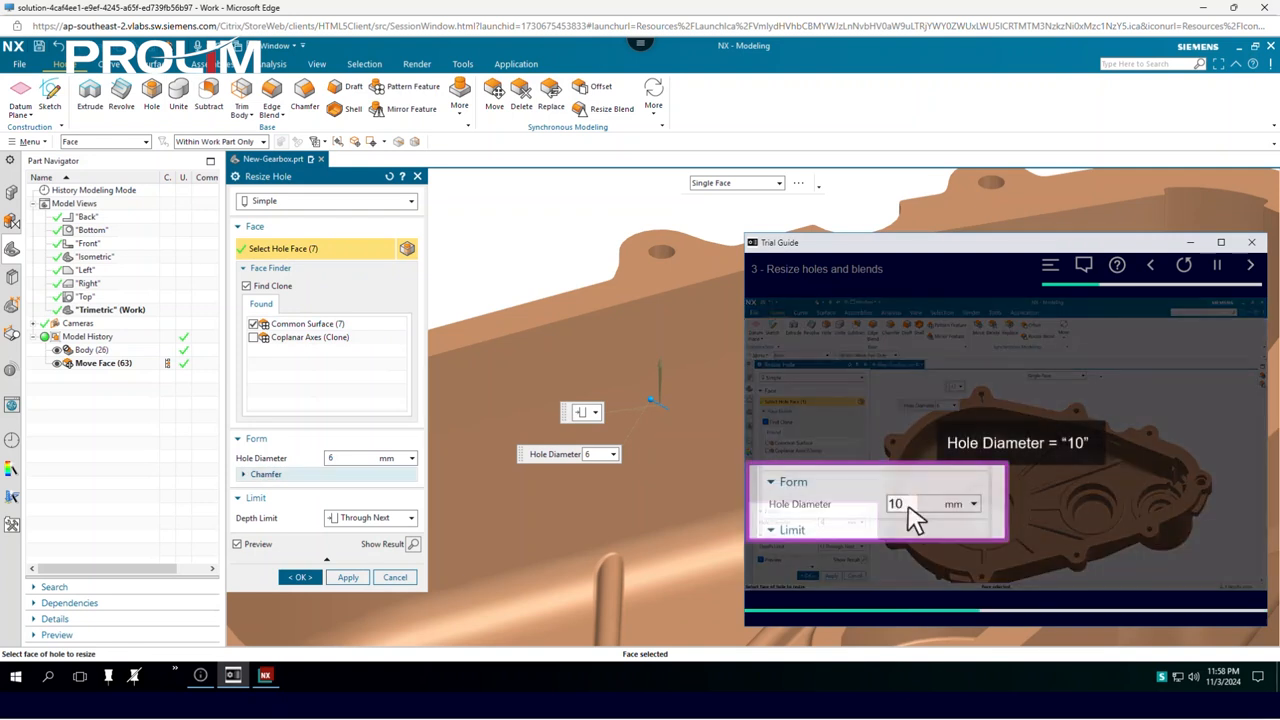
double_click(332, 458)
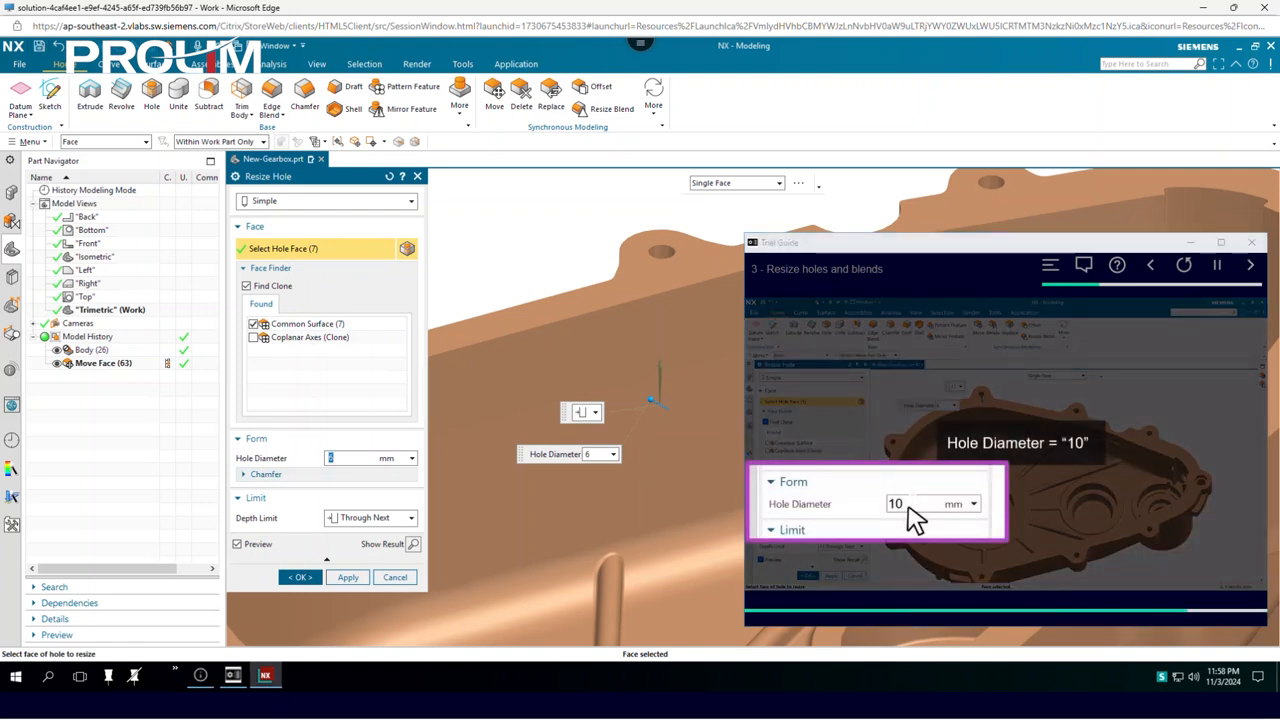
type("10")
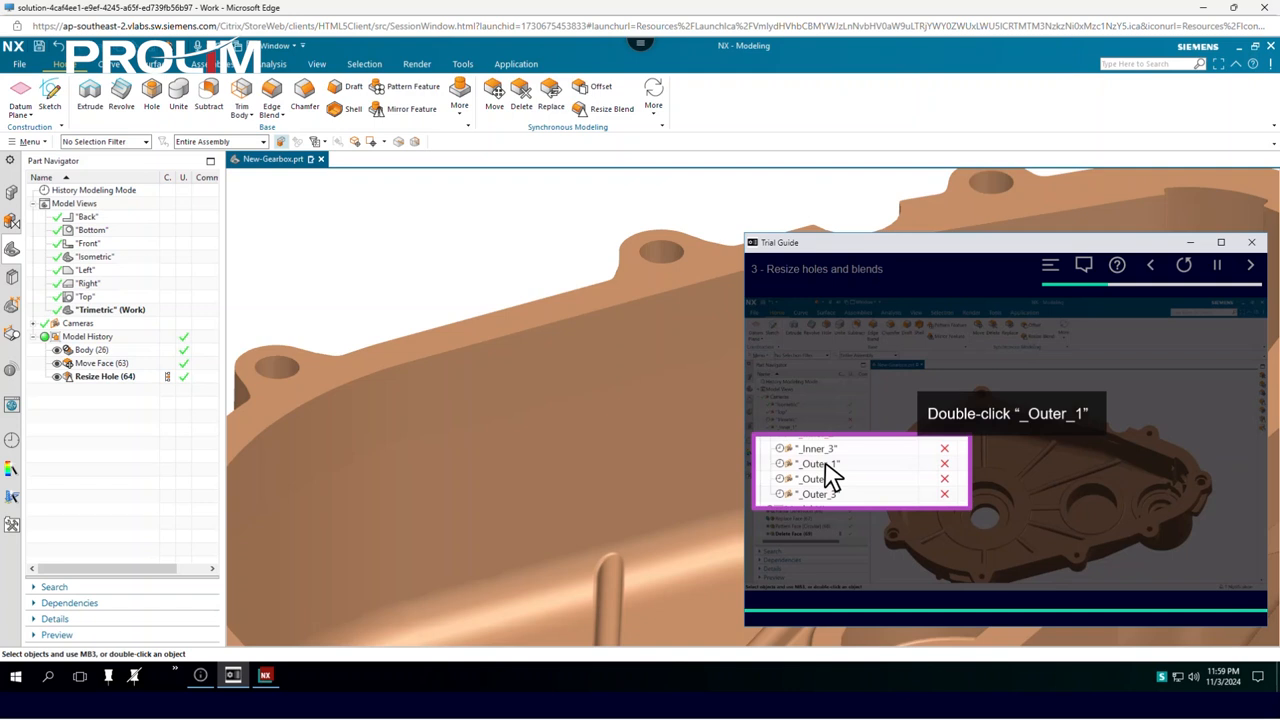
Step: Activate the _Outer_1 camera and resize the blend around the central bore's rim to a 2.5 mm radius
left_click(33, 323)
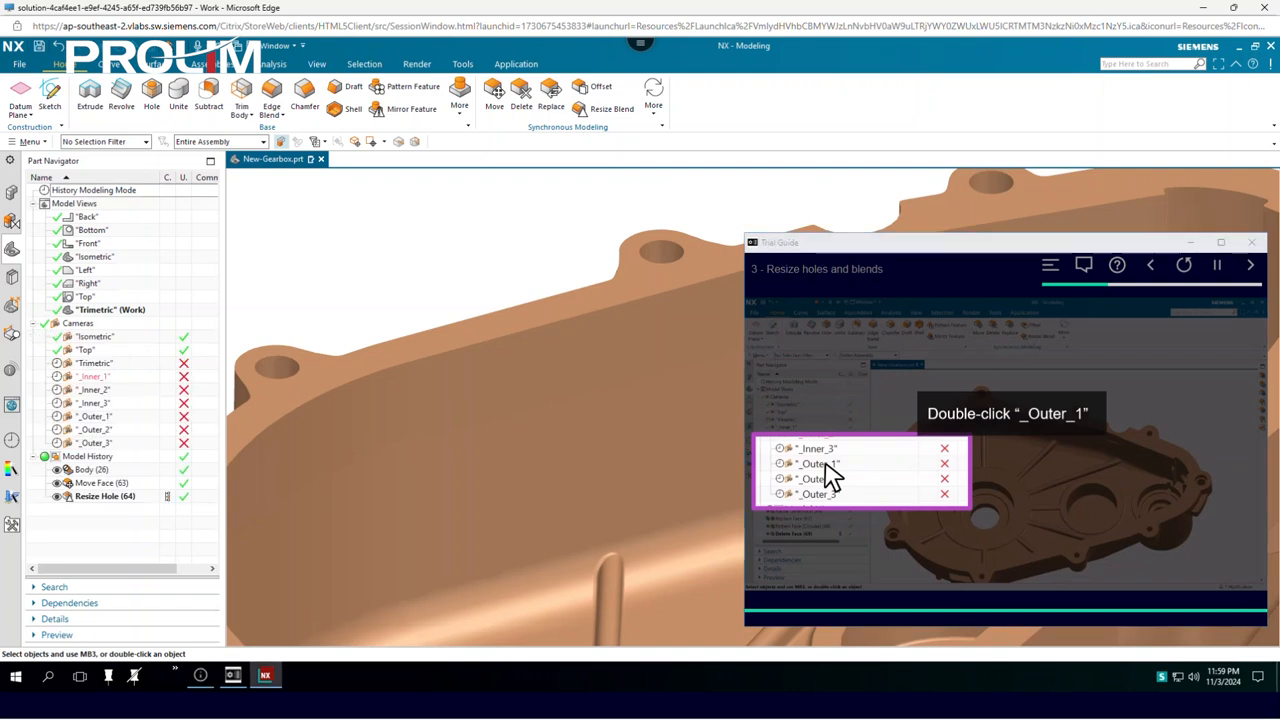
double_click(94, 416)
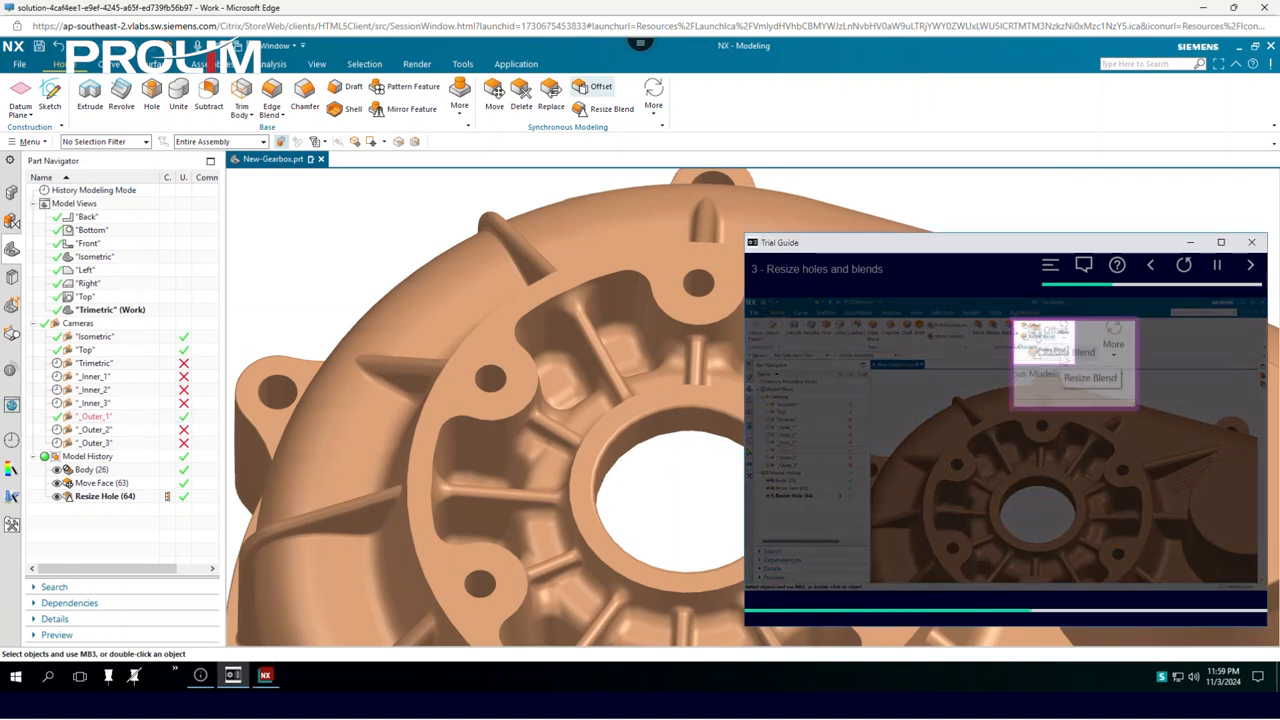
left_click(611, 108)
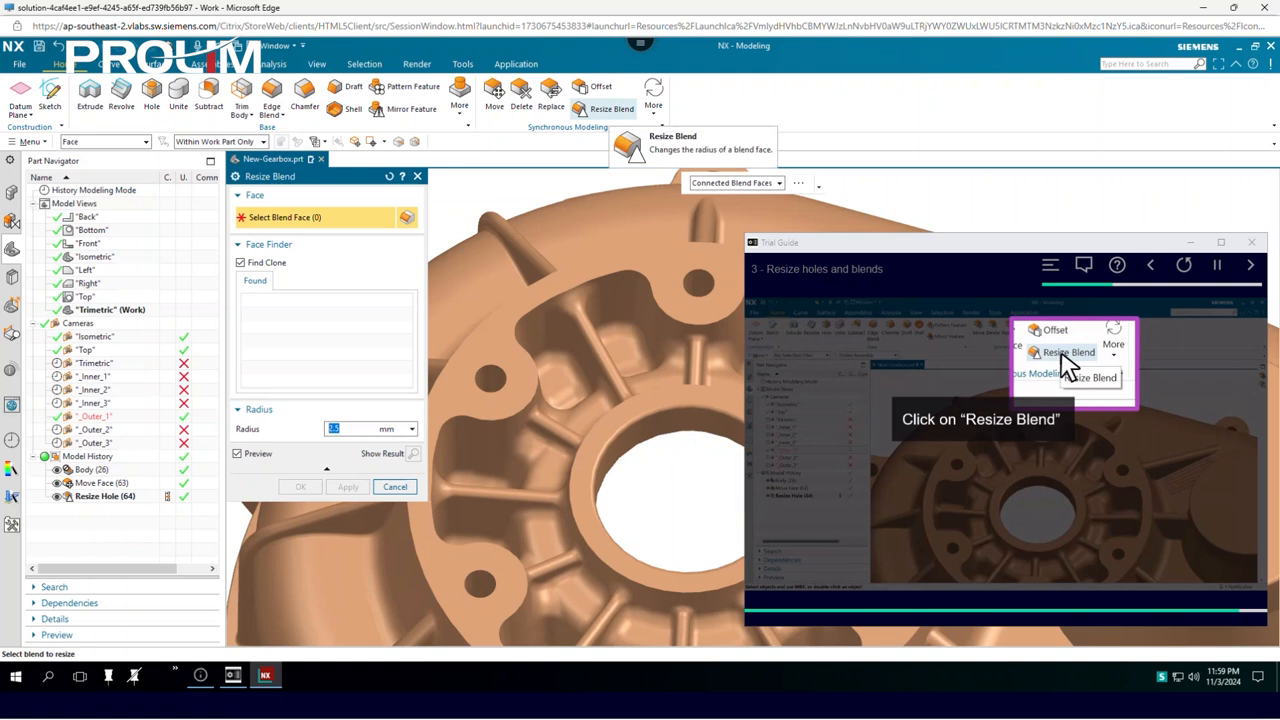
scroll(501, 299, "down", 1)
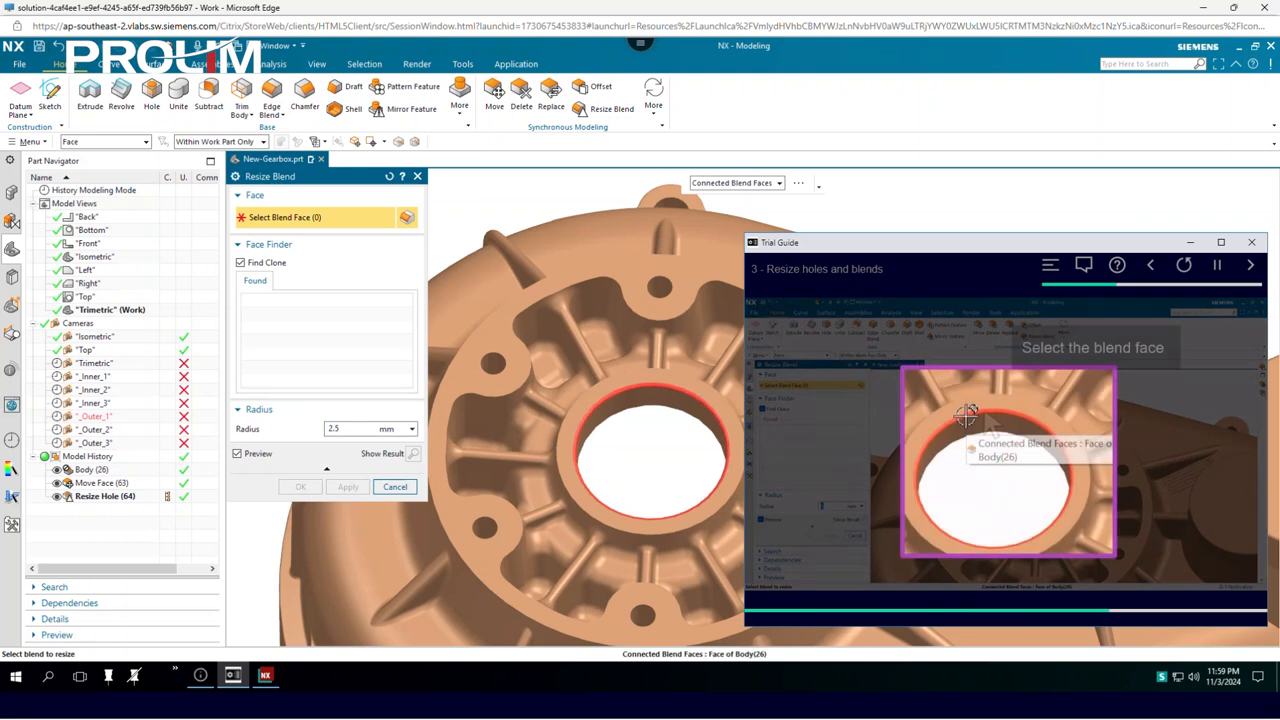
left_click(636, 387)
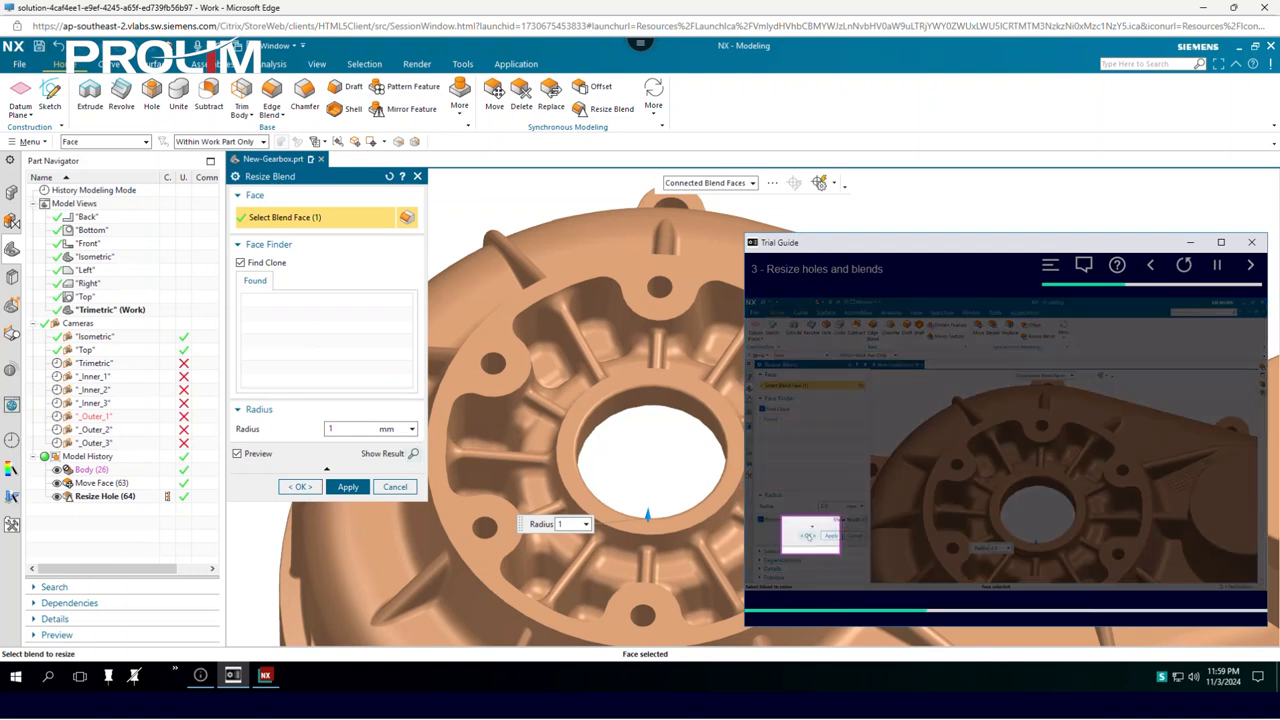
double_click(332, 429)
type("2")
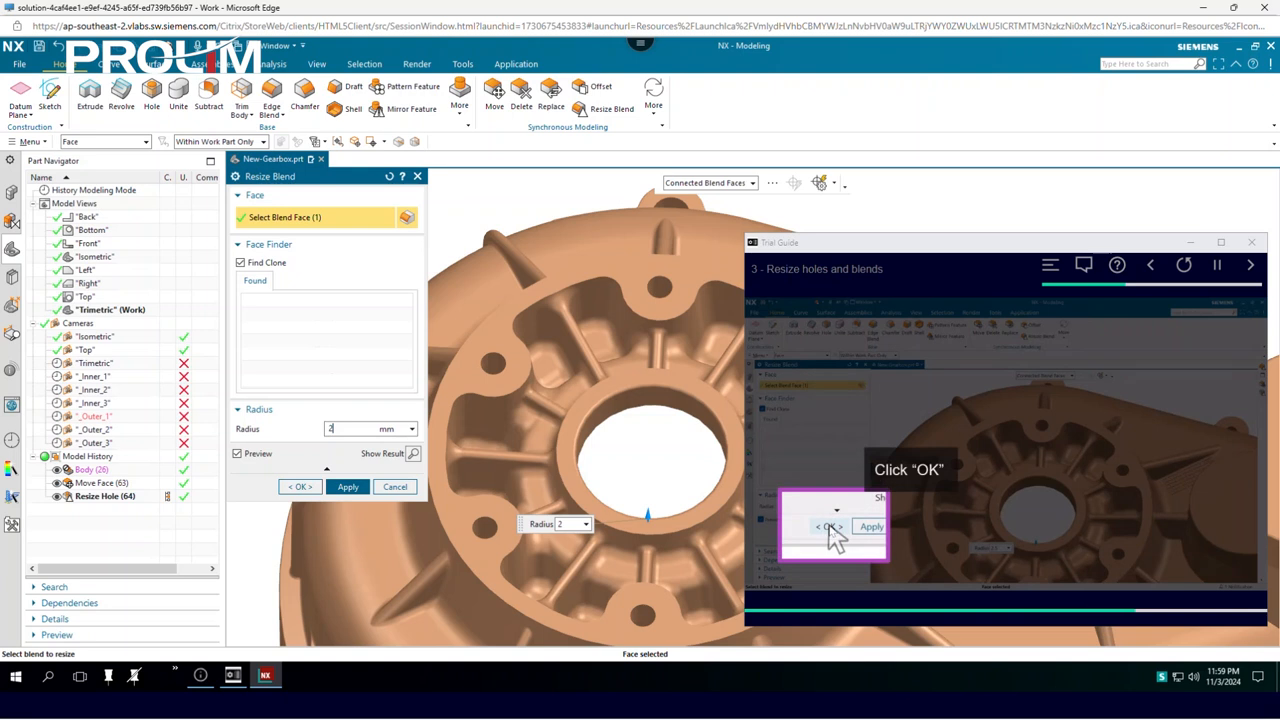
type(".5")
left_click(300, 487)
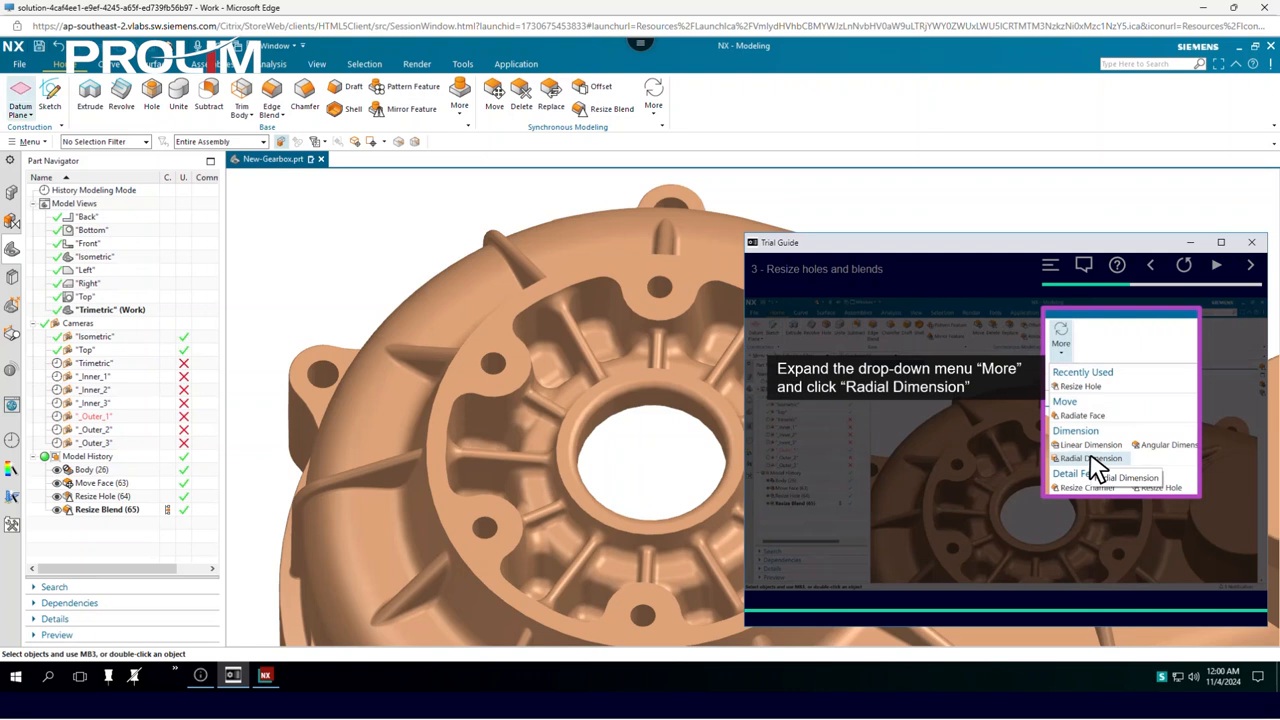
Step: Close the gearbox part and exit the NX session
left_click(19, 64)
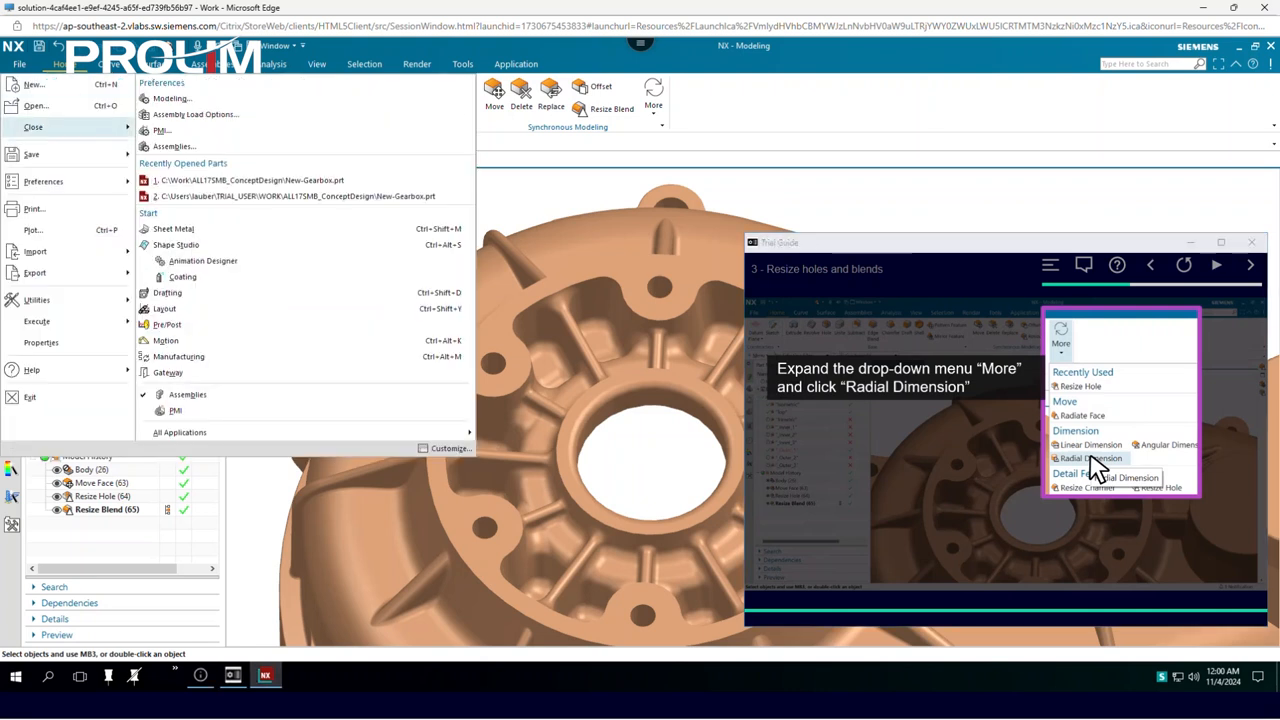
mouse_move(62, 127)
left_click(228, 160)
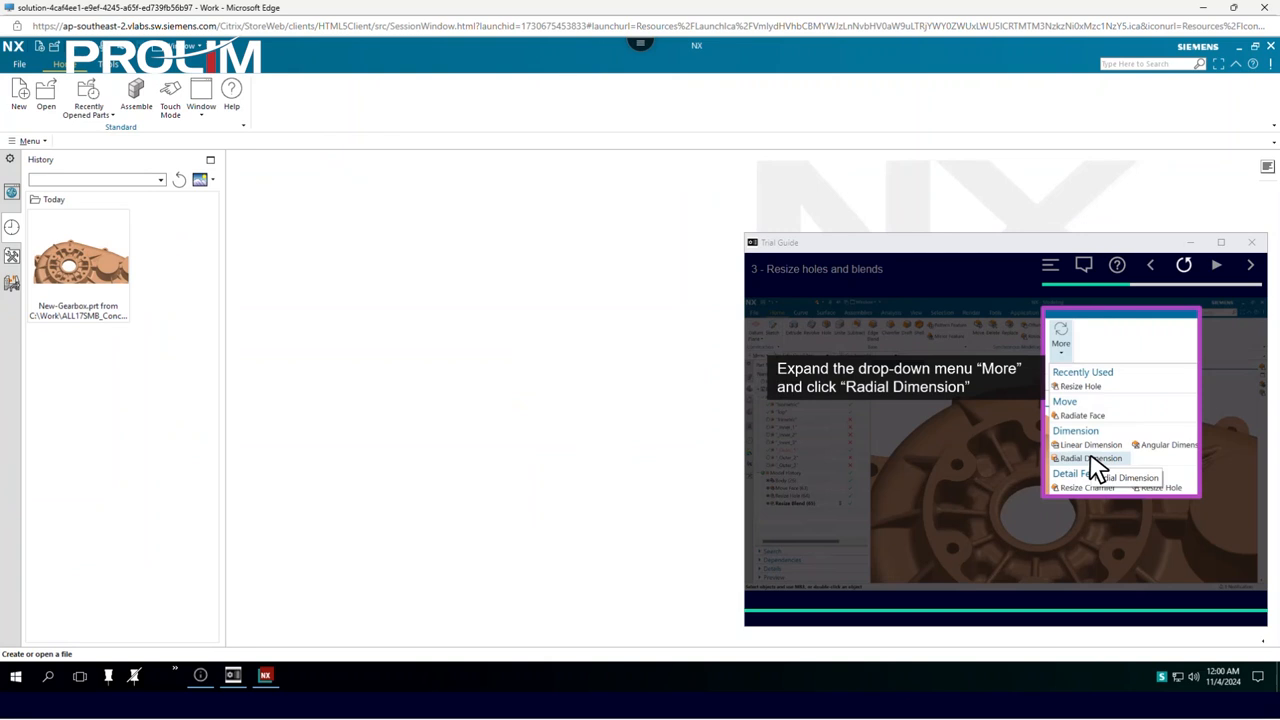
left_click(19, 64)
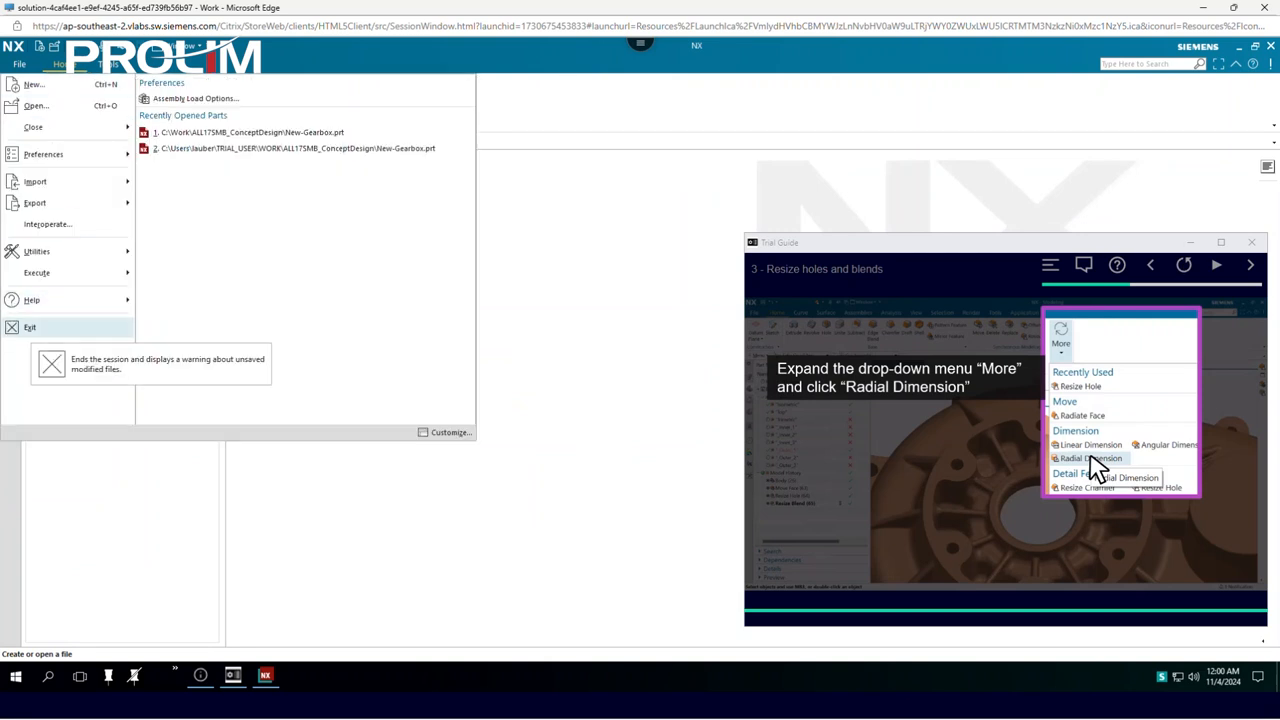
left_click(31, 327)
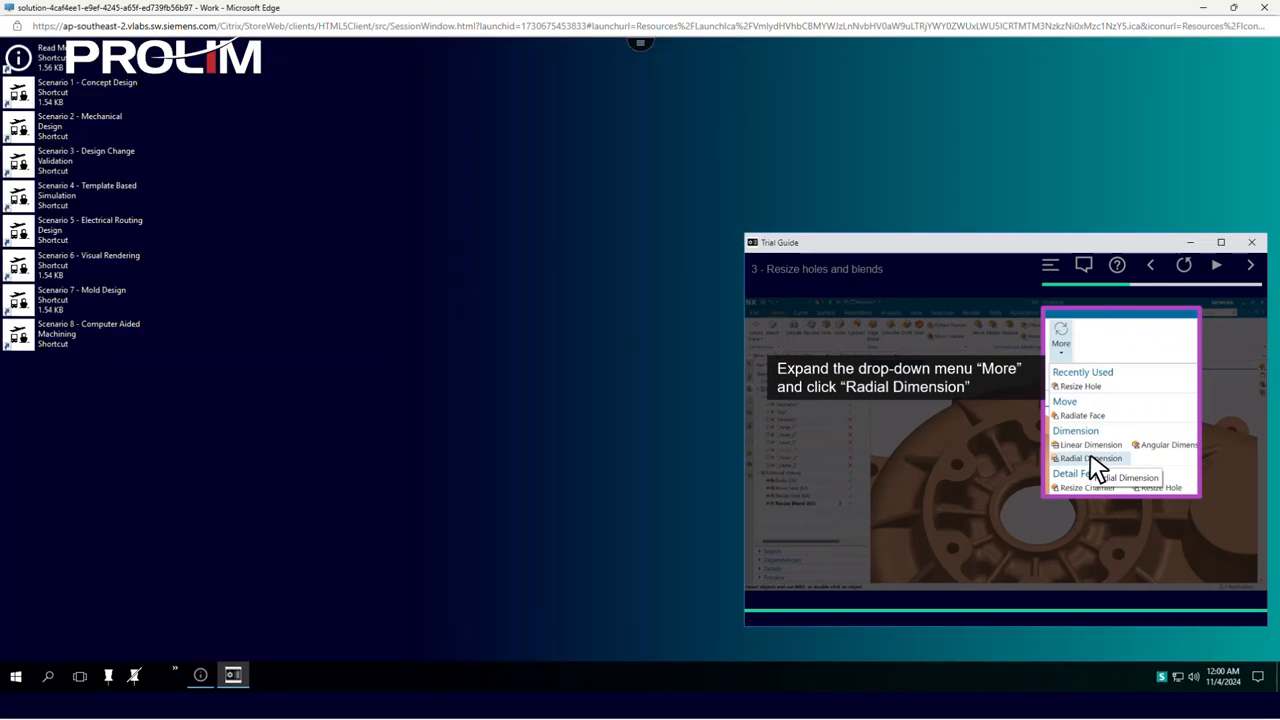
Step: Close the current trial guide and launch Scenario 7 - Mold Design, placing its guide window clear of the model
mouse_move(940, 242)
left_mouse_down()
mouse_move(926, 160)
mouse_move(934, 252)
left_mouse_up()
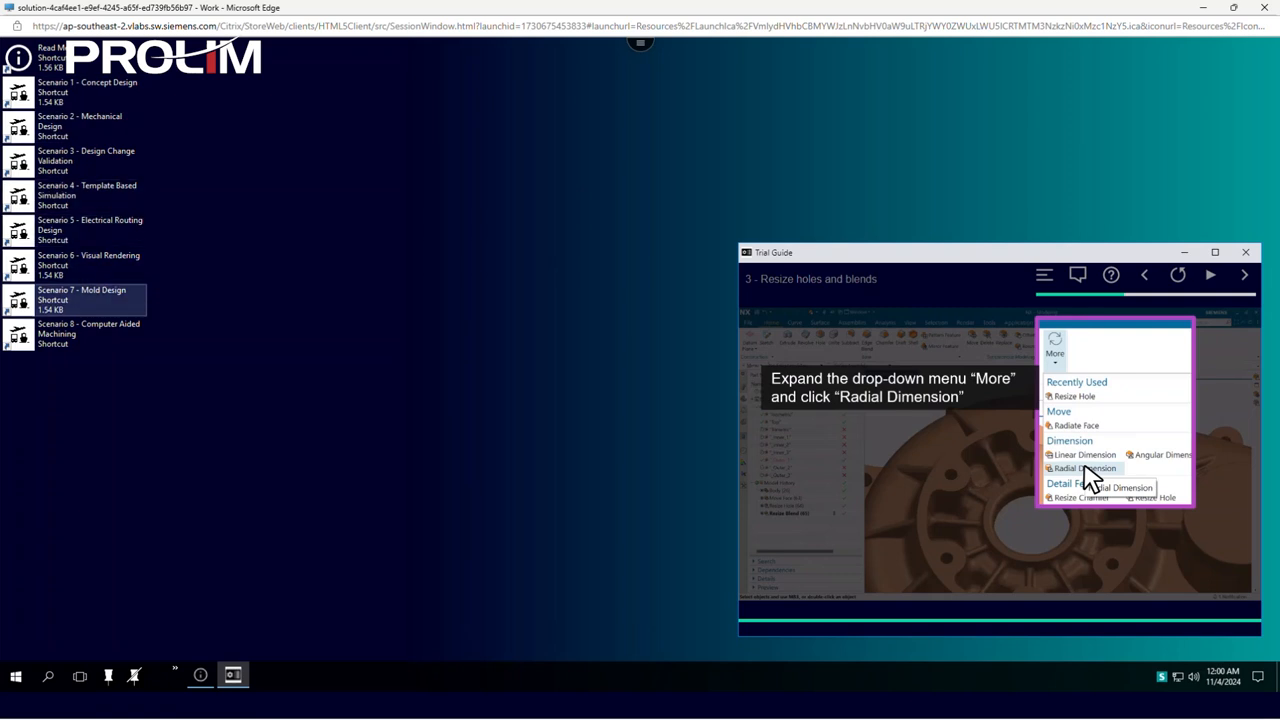
double_click(90, 300)
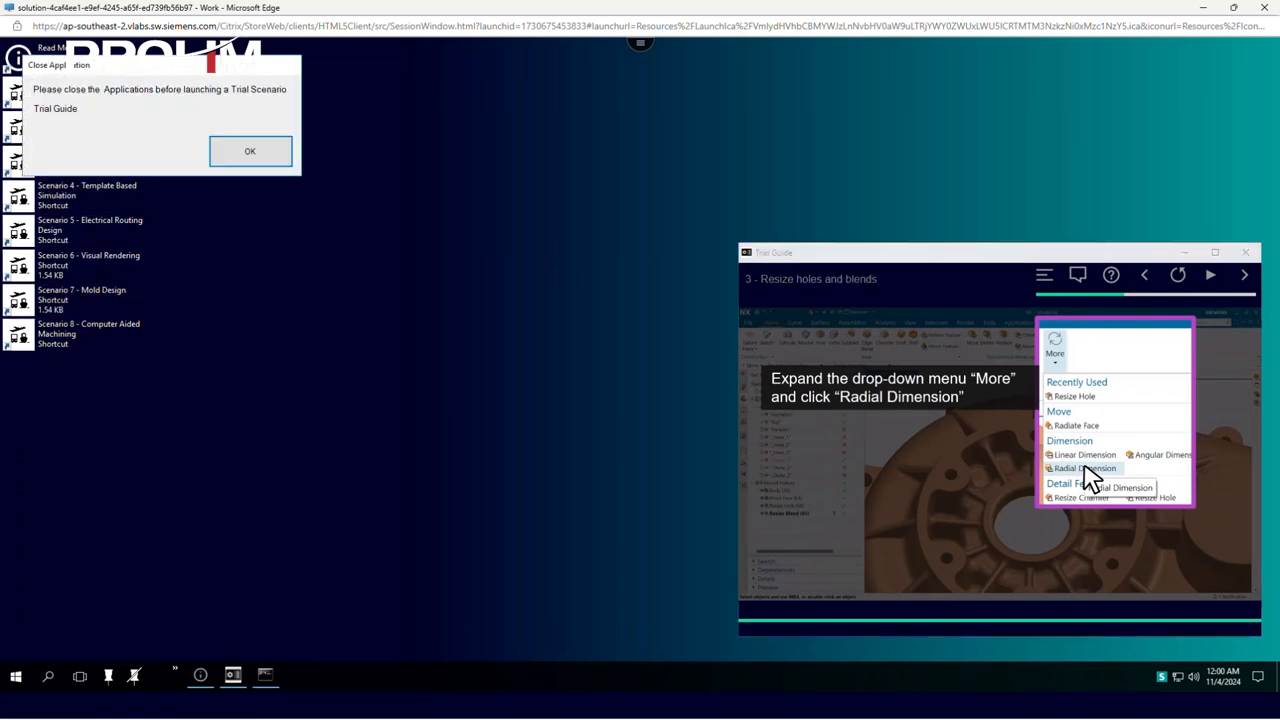
left_click(250, 152)
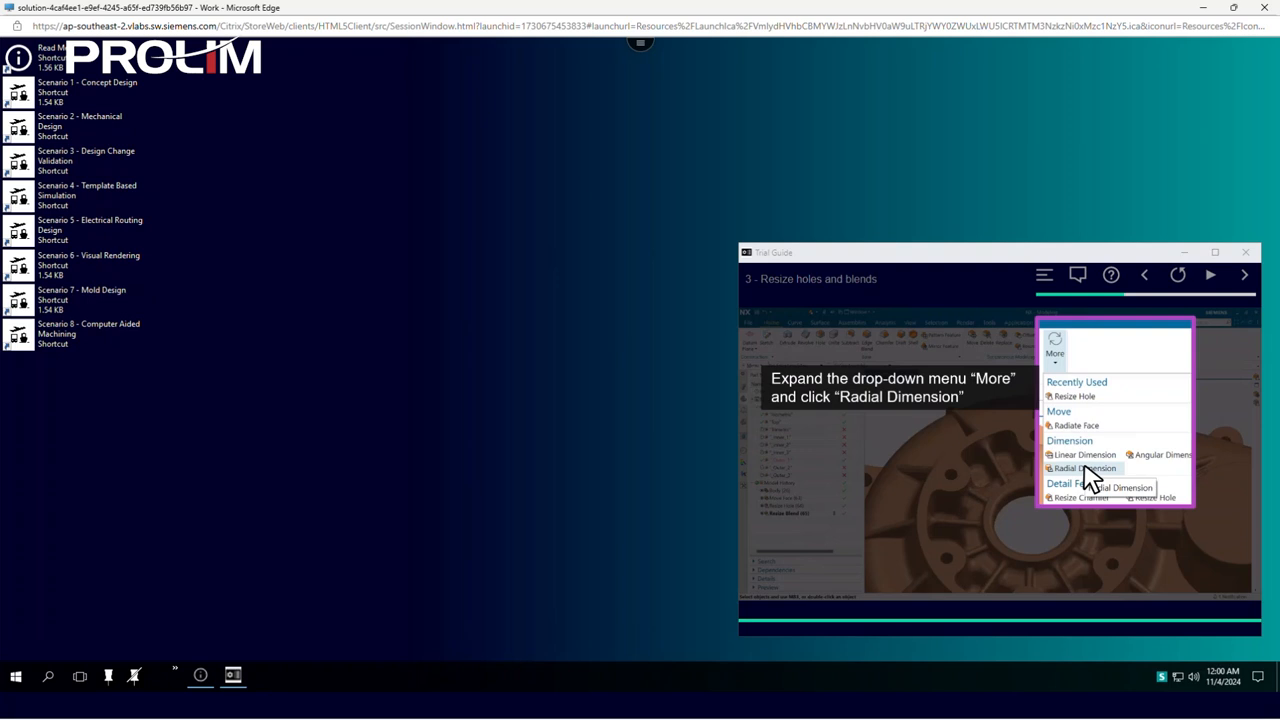
left_click(1245, 252)
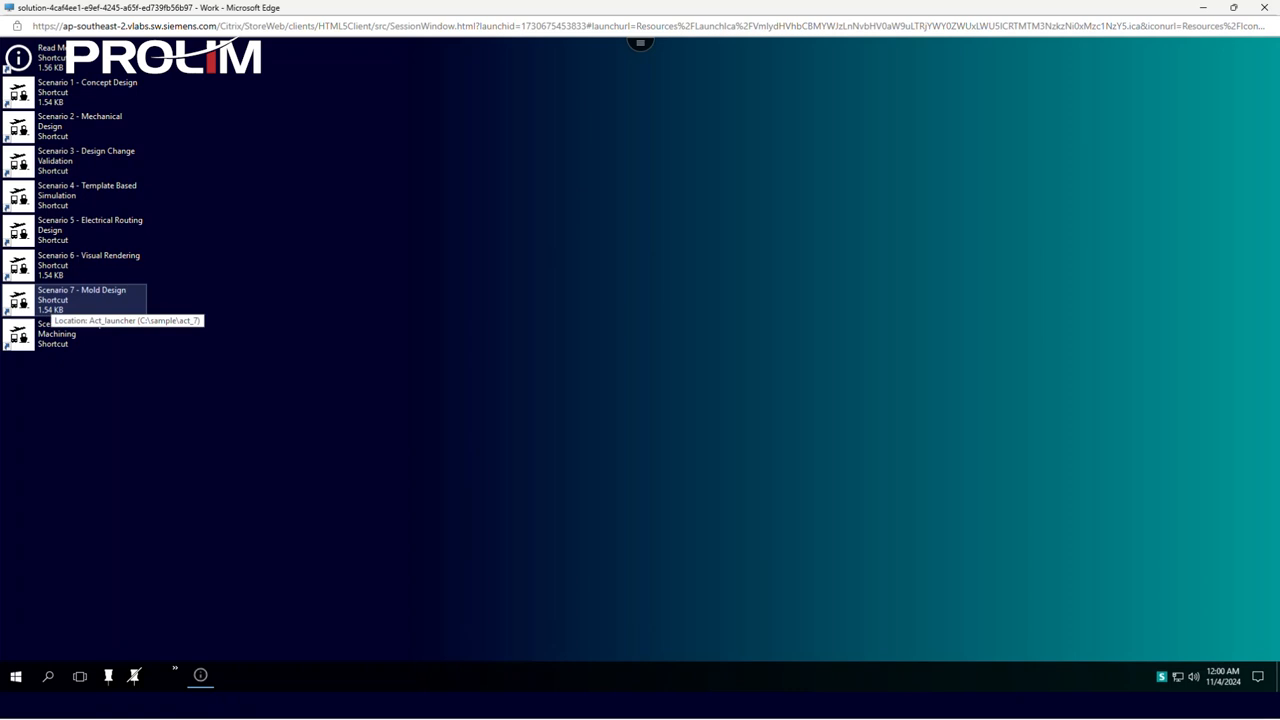
double_click(82, 300)
left_click(112, 169)
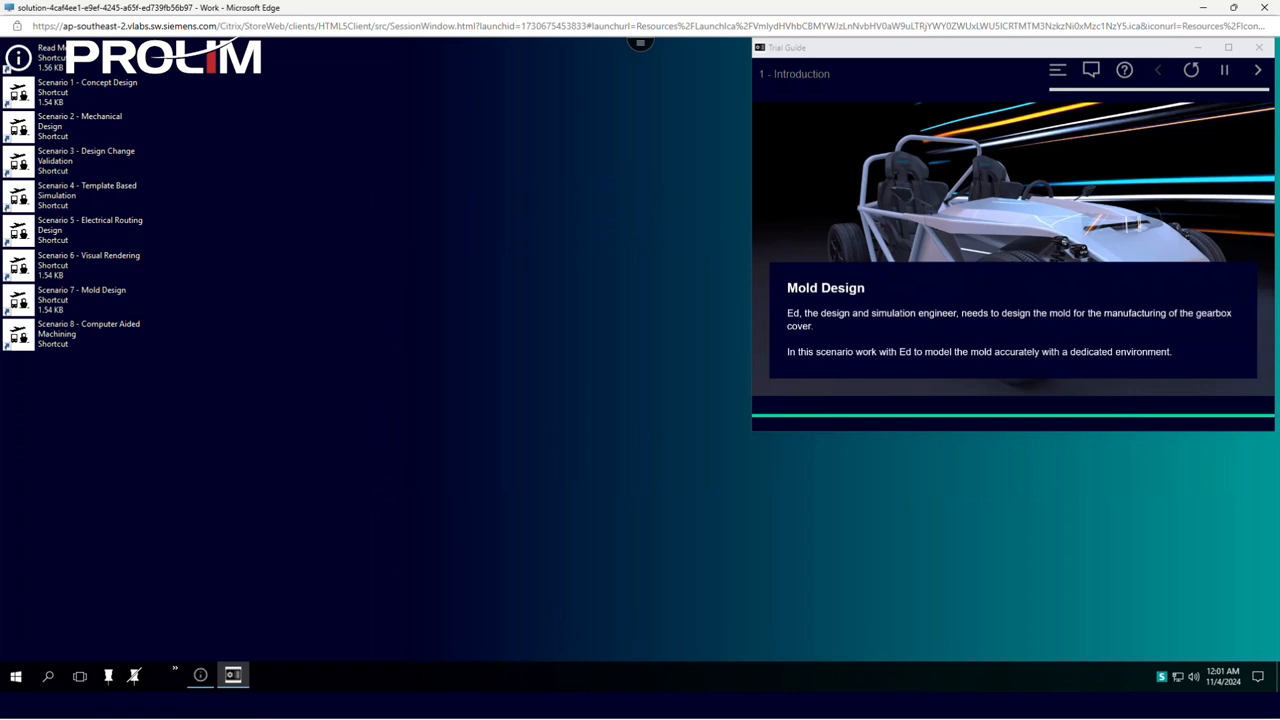
left_click_drag(960, 47, 952, 255)
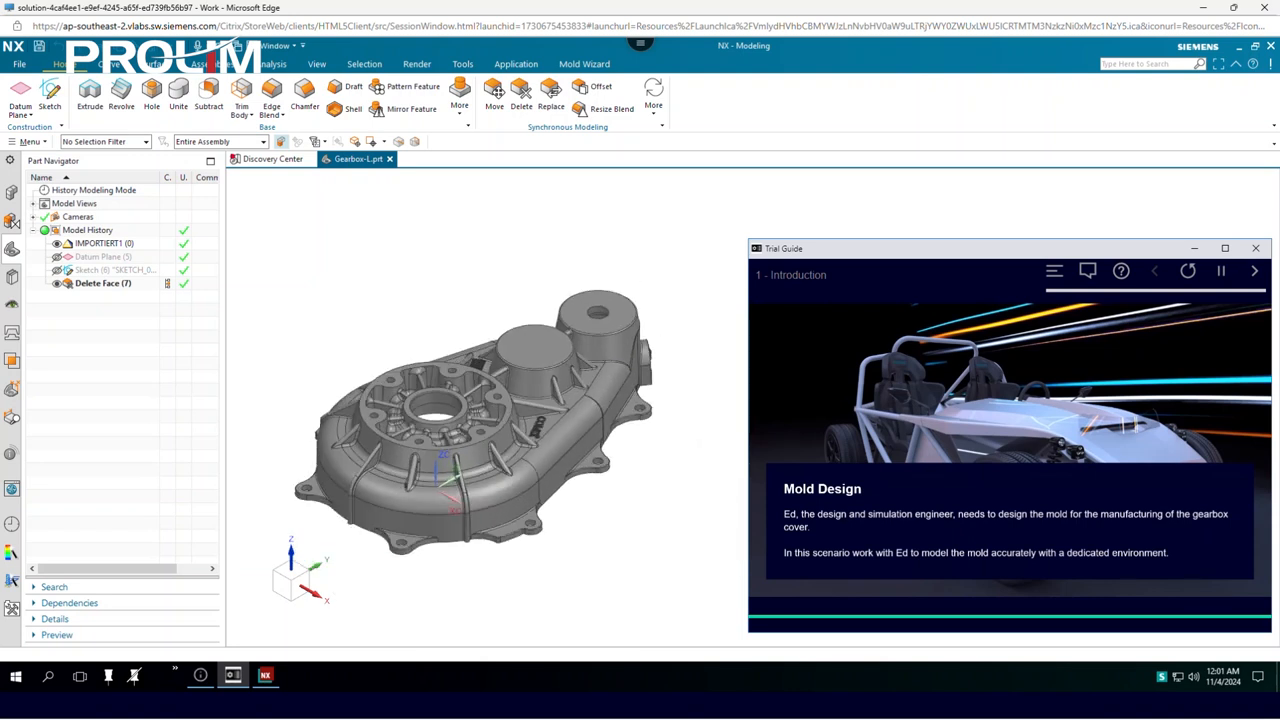
Step: Start initializing a Mold Wizard project from the gearbox body and name it P14506_GearboxCover
middle_click_drag(485, 388, 493, 403)
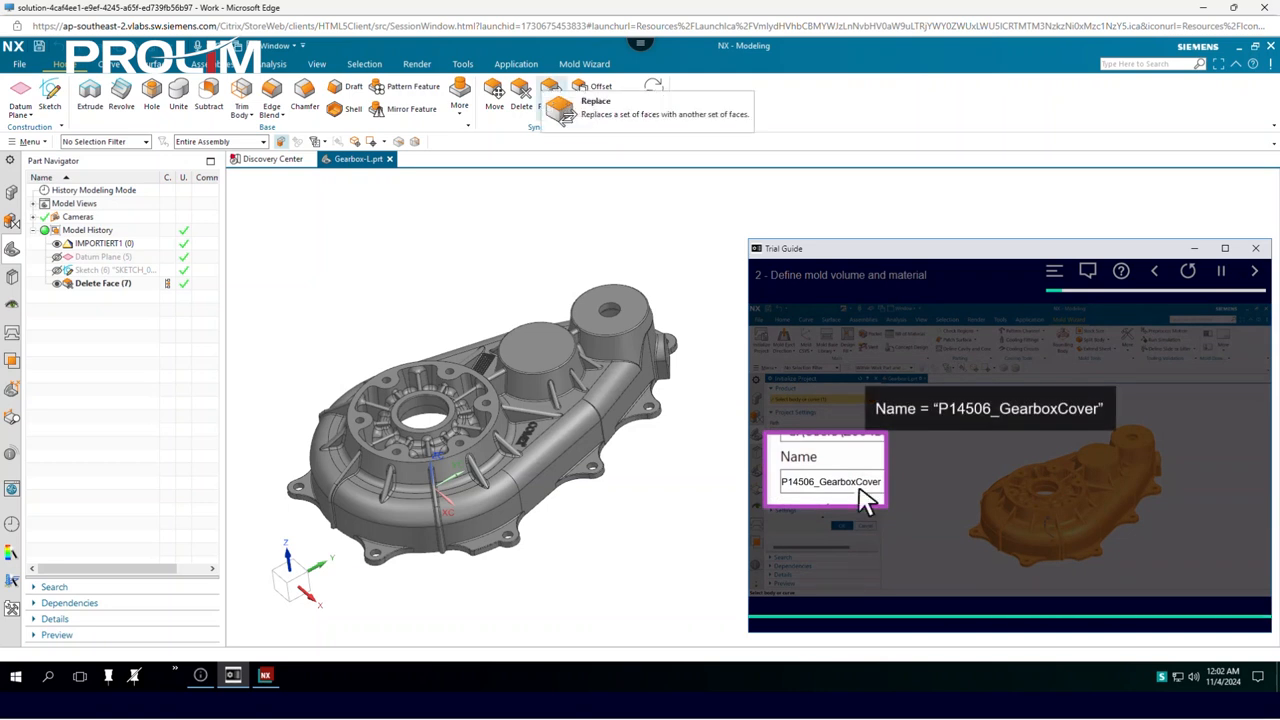
left_click(516, 63)
left_click(672, 95)
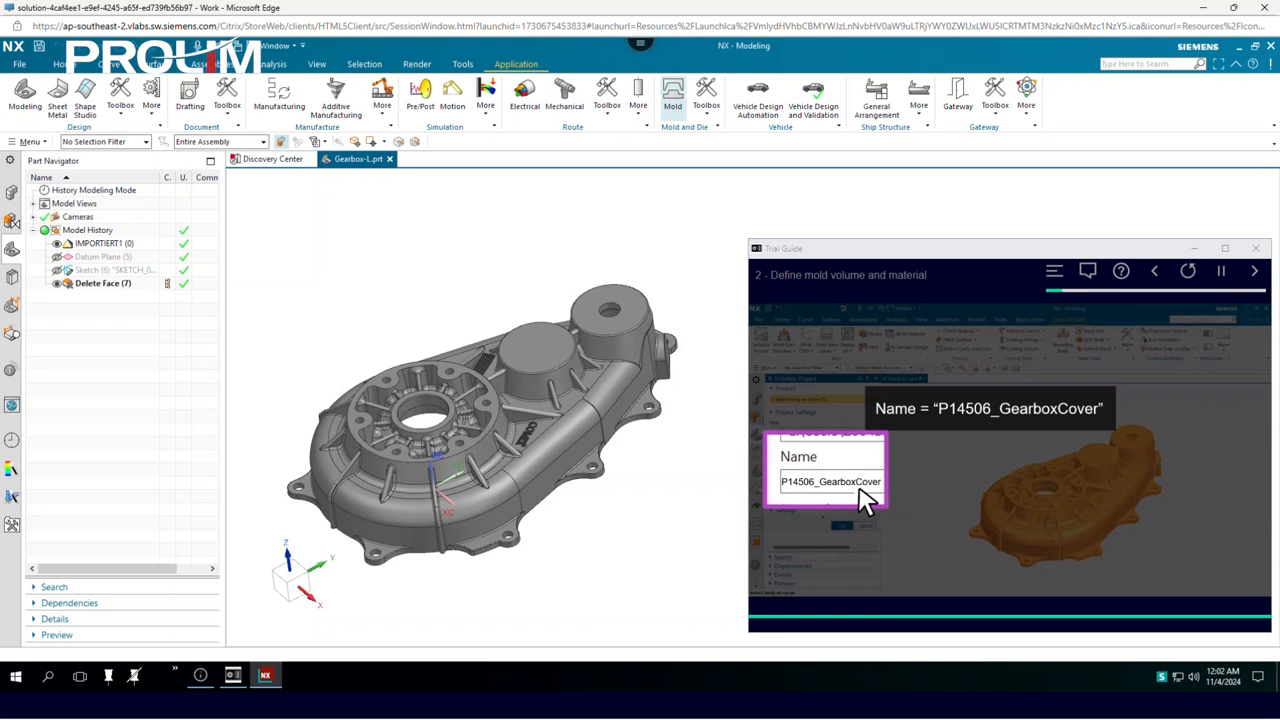
left_click(22, 100)
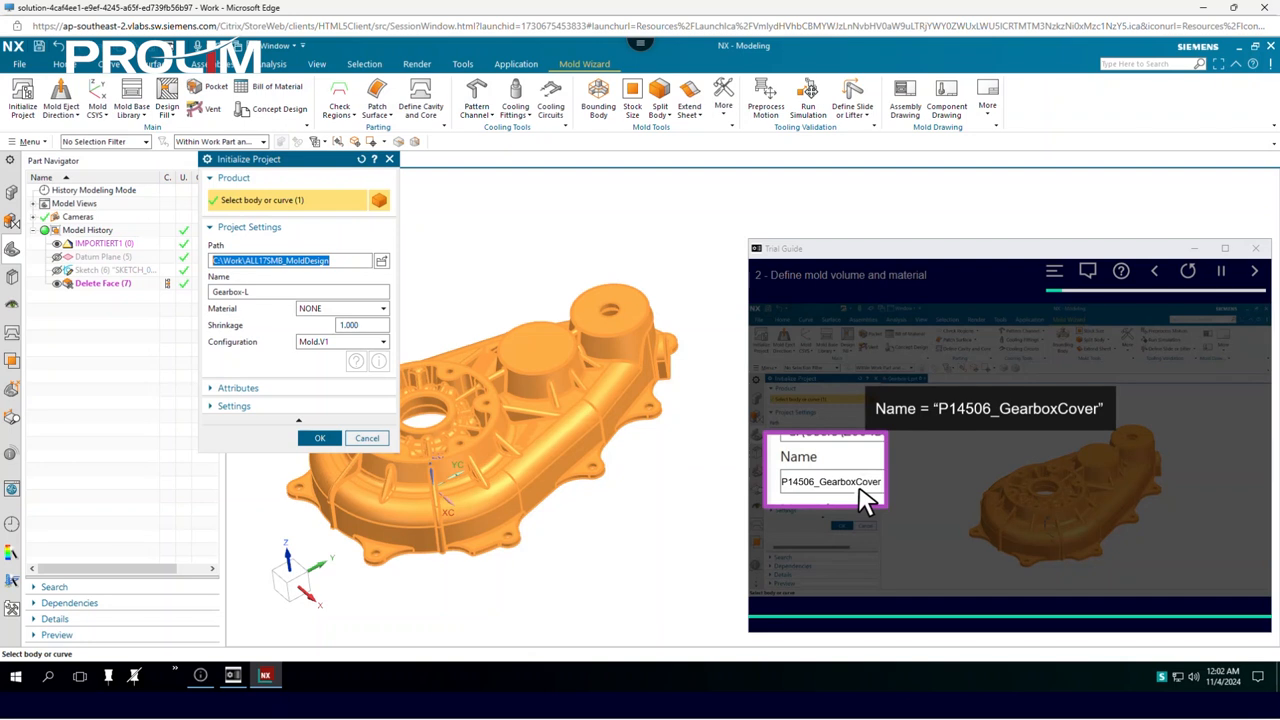
left_click(213, 292)
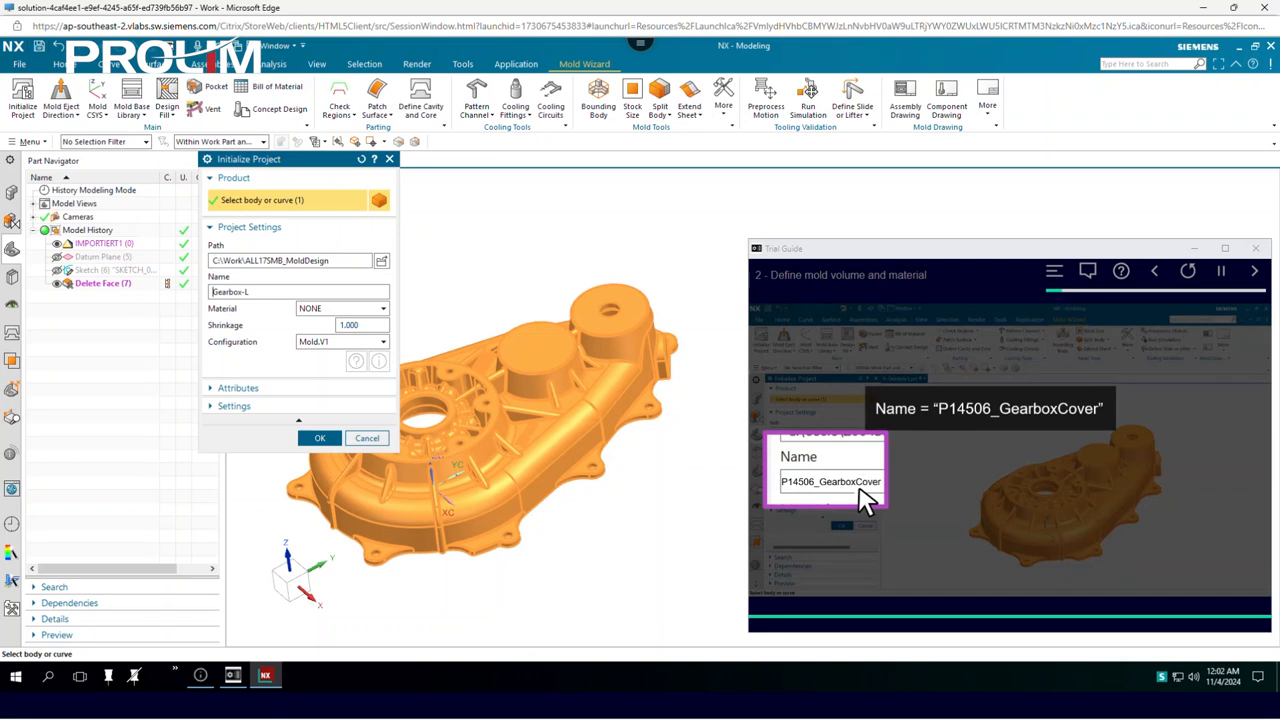
type("P14506_")
left_click(277, 292)
key("BackSpace")
key("BackSpace")
type("Cover")
Step: Set the project material to ABS+PC, keep the Mold.V1 configuration, and create the mold project
left_click(382, 342)
left_click(382, 342)
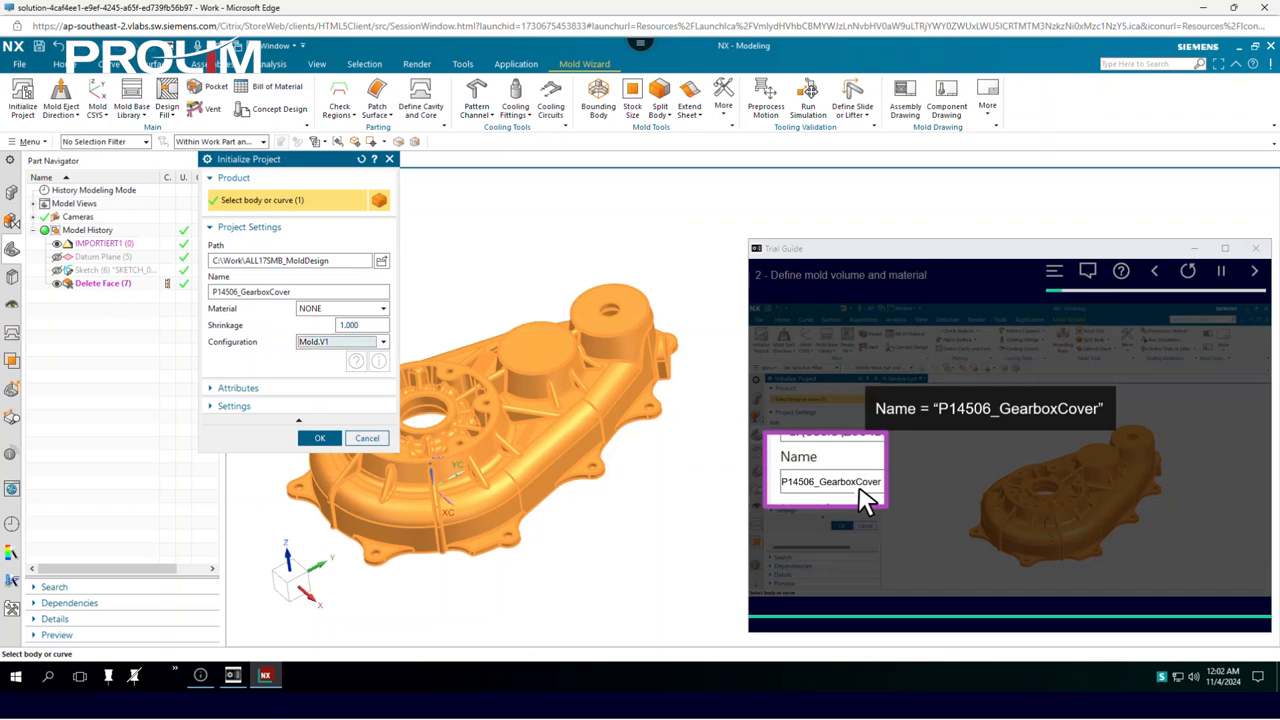
left_click(382, 309)
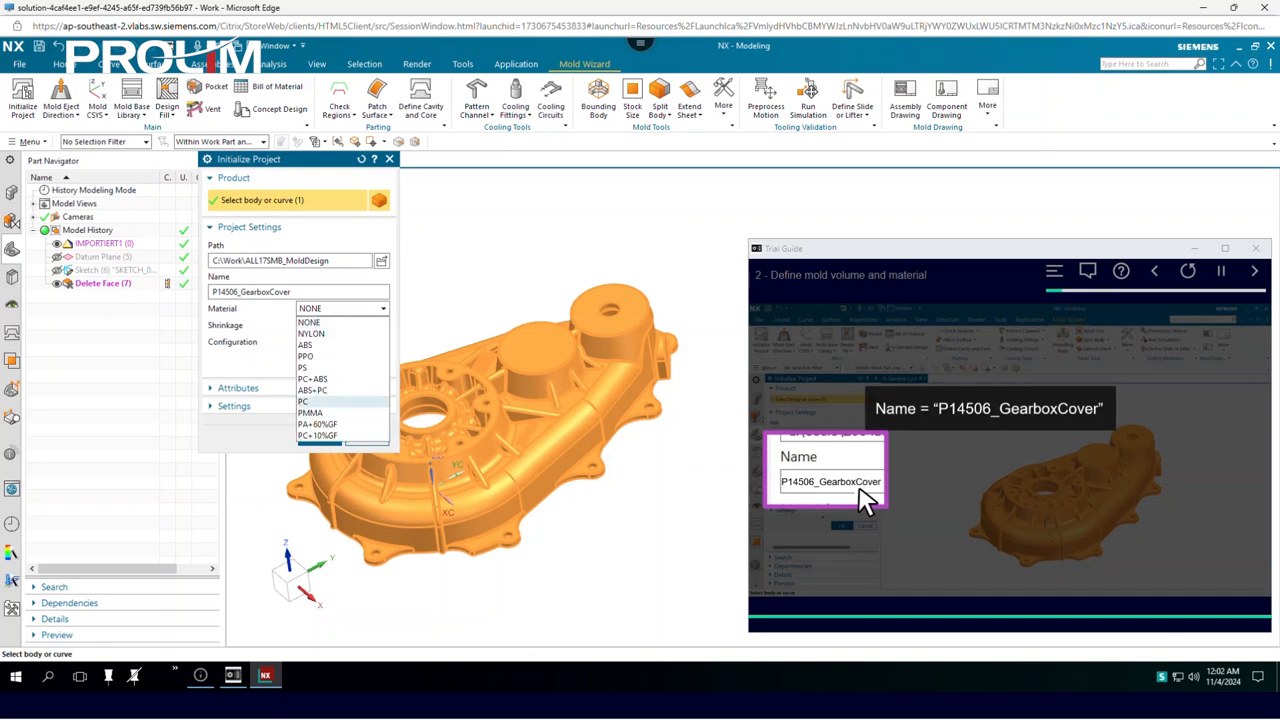
left_click(312, 390)
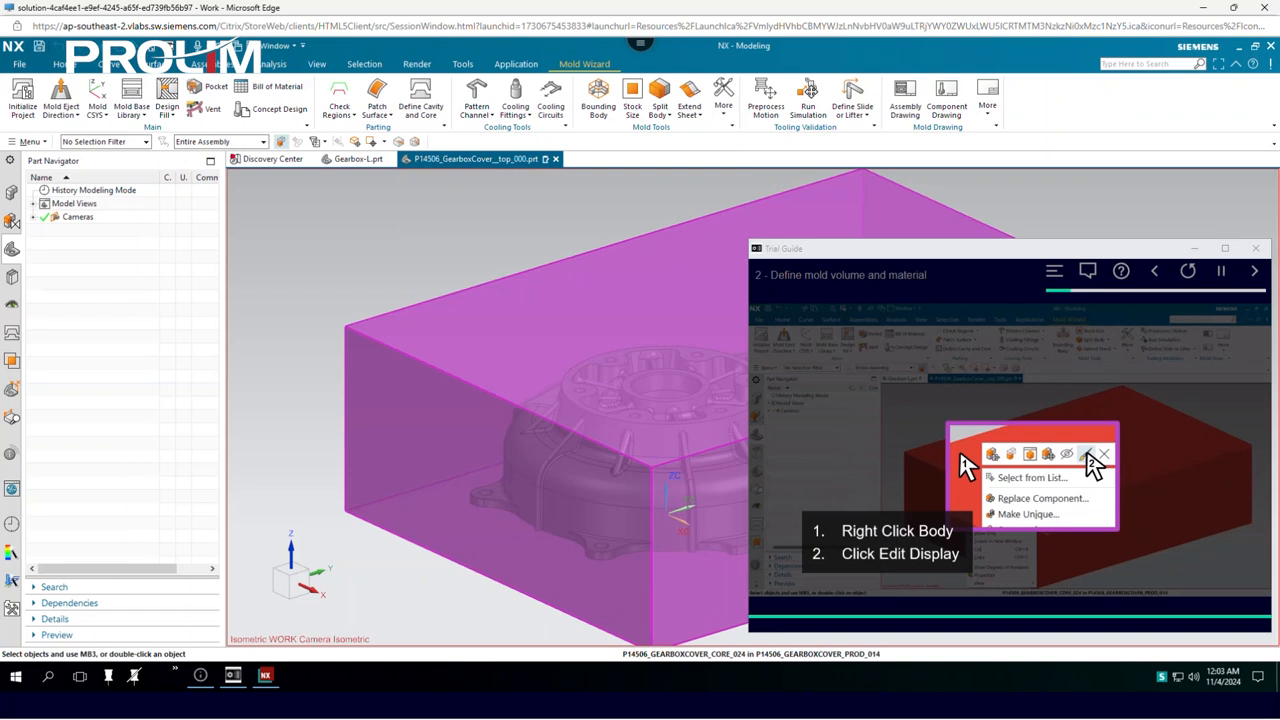
Step: Edit the display of the mold block around the gearbox cover, setting its translucency to 68
scroll(361, 418, "down", 3)
scroll(633, 398, "up", 2)
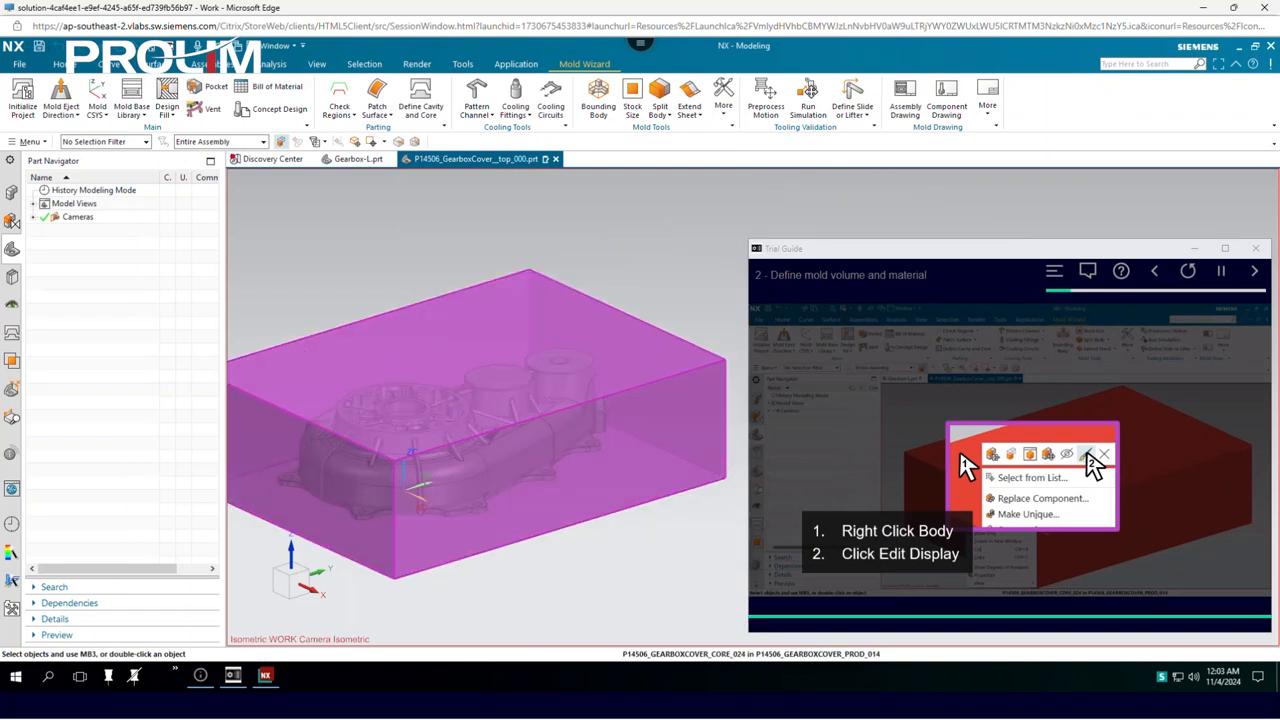
right_click(497, 306)
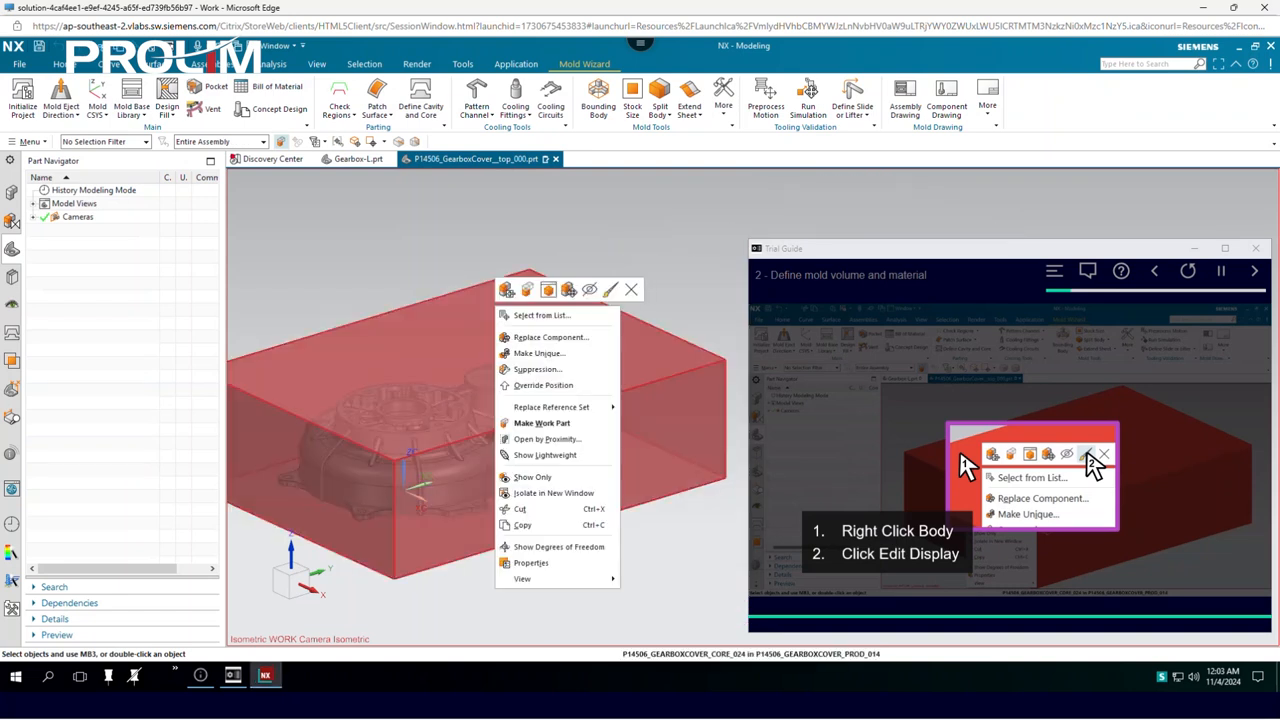
left_click(610, 289)
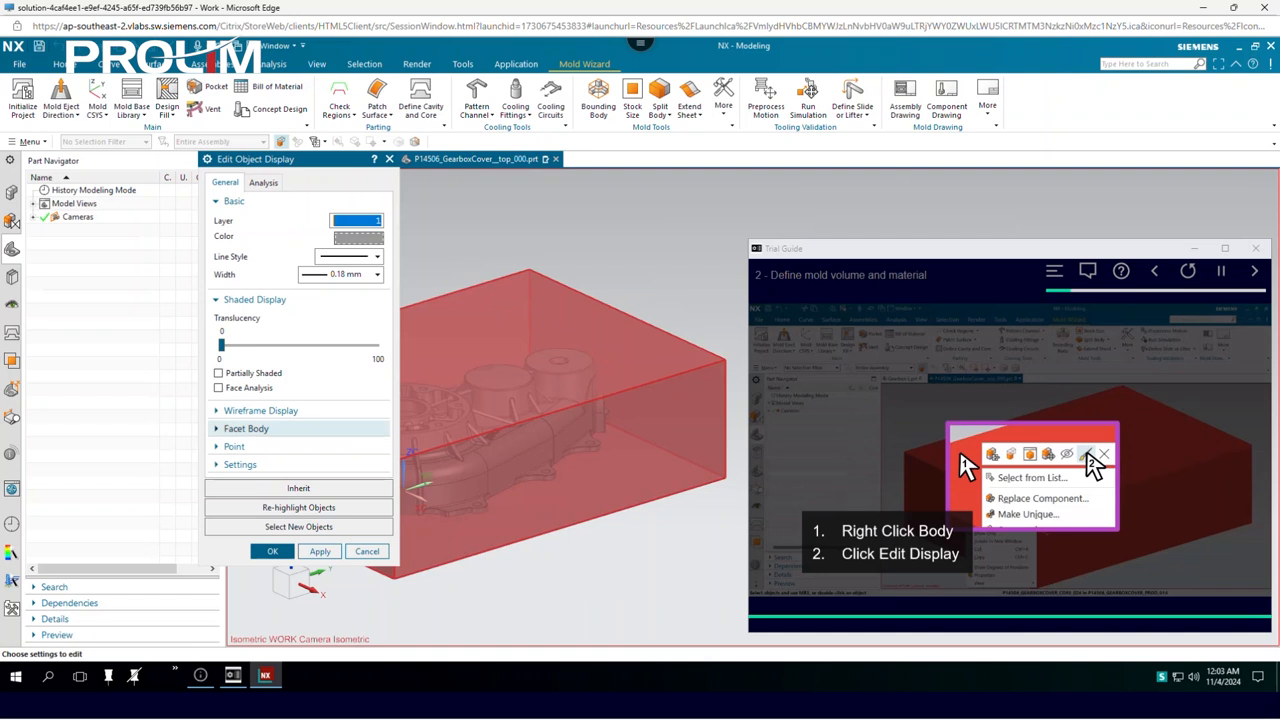
left_click_drag(222, 345, 296, 345)
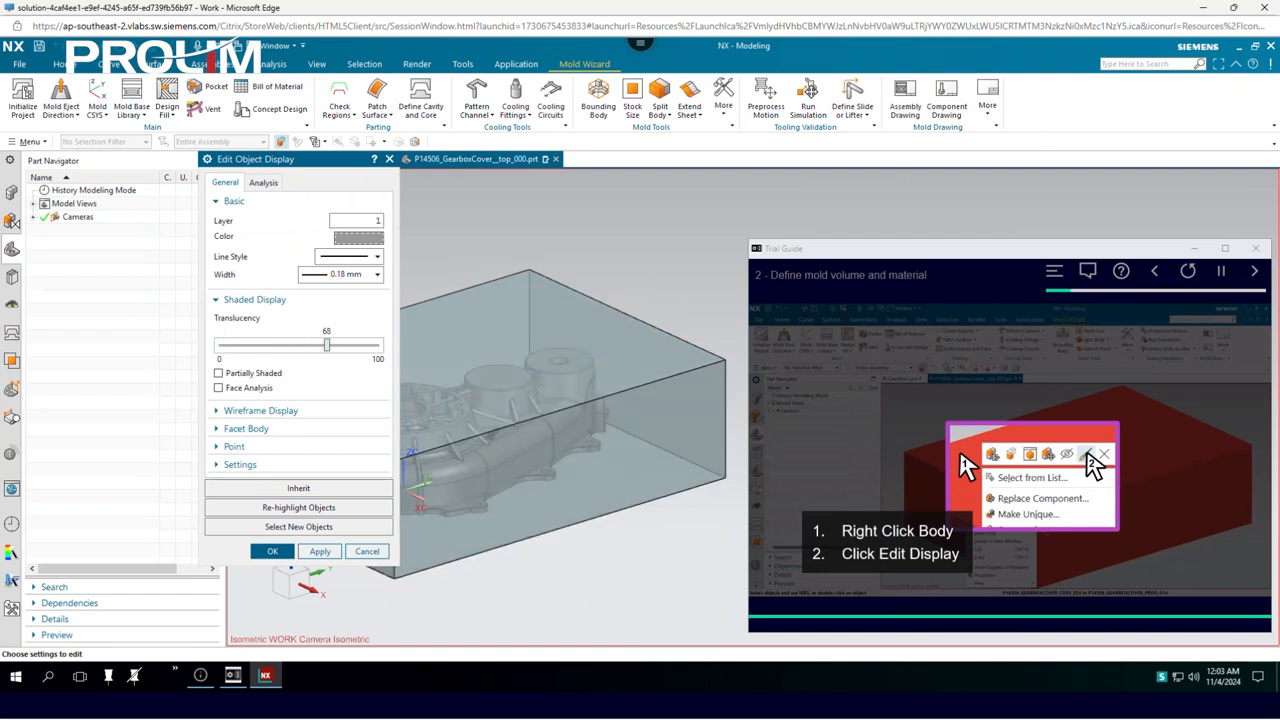
left_click(272, 551)
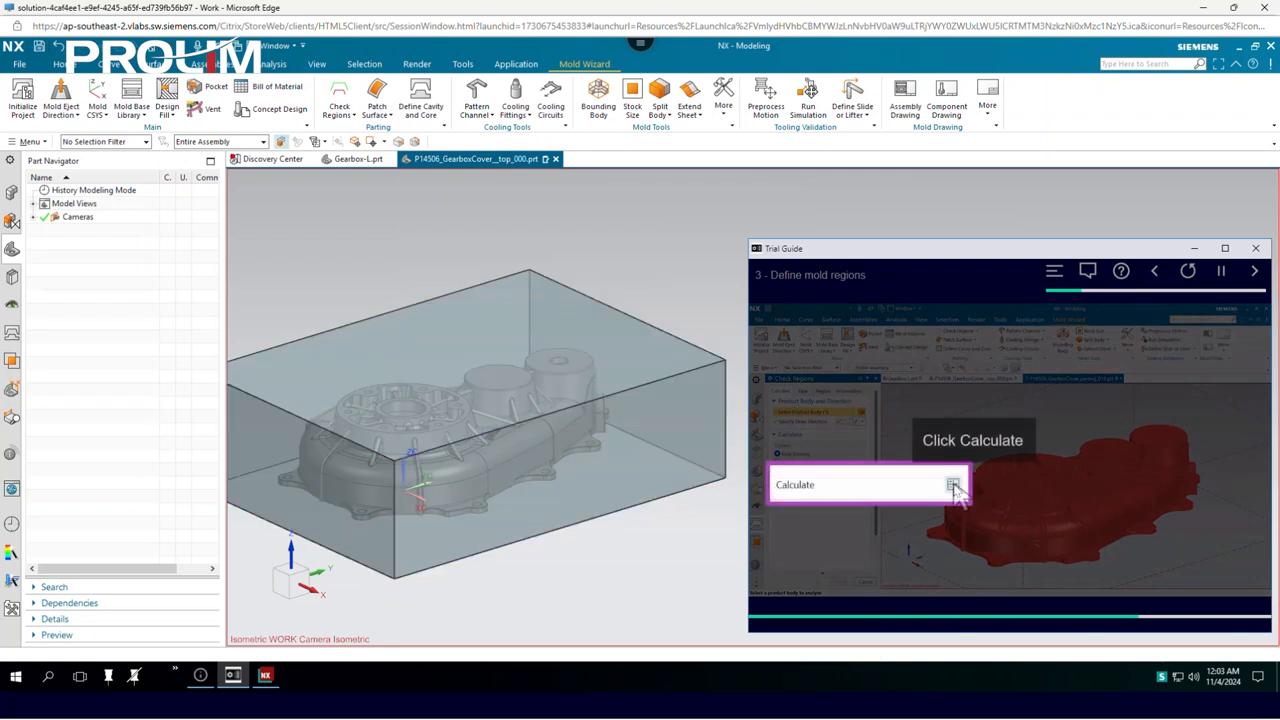
Step: In Check Regions, apply the region colors to the gearbox cover's faces
scroll(504, 373, "down", 1)
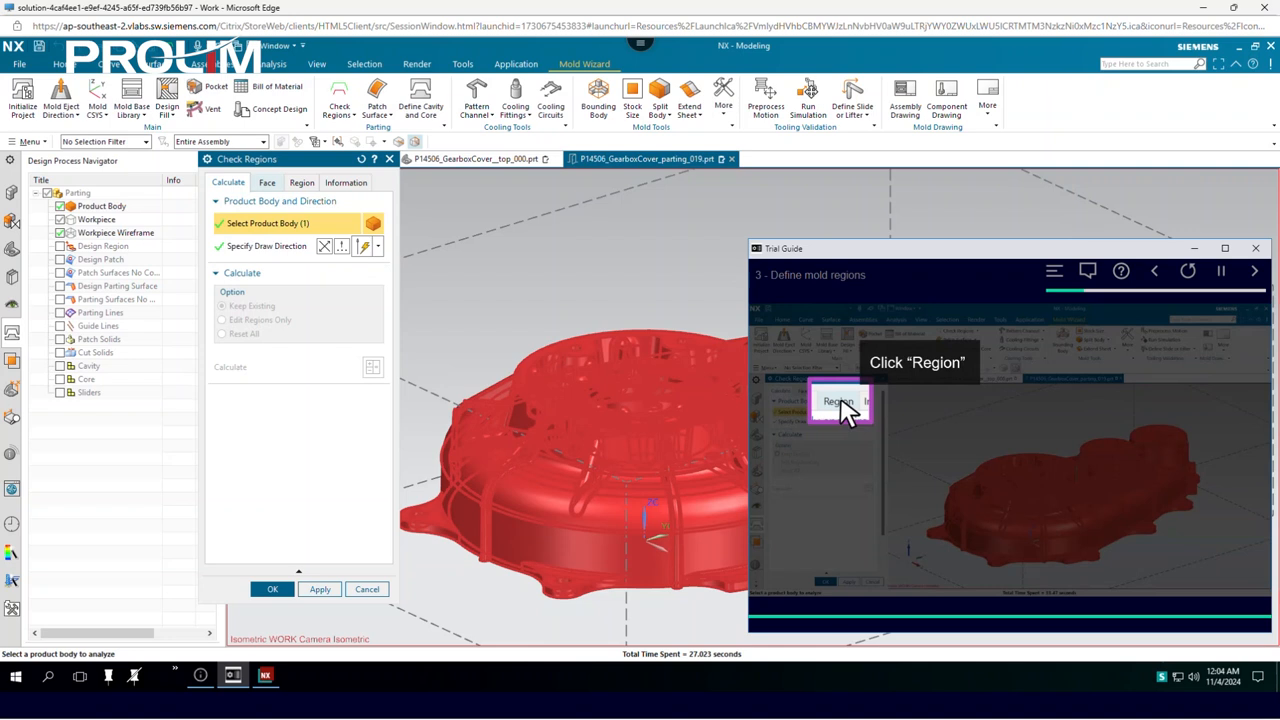
left_click(302, 183)
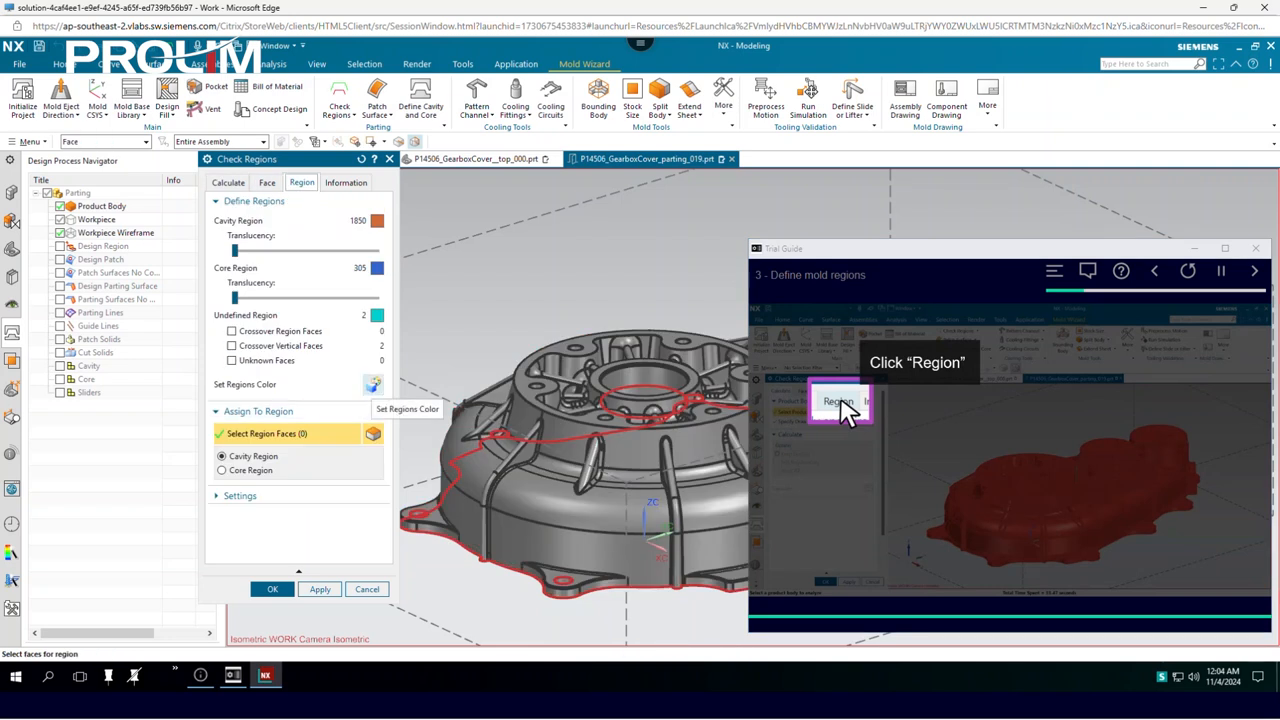
left_click(373, 386)
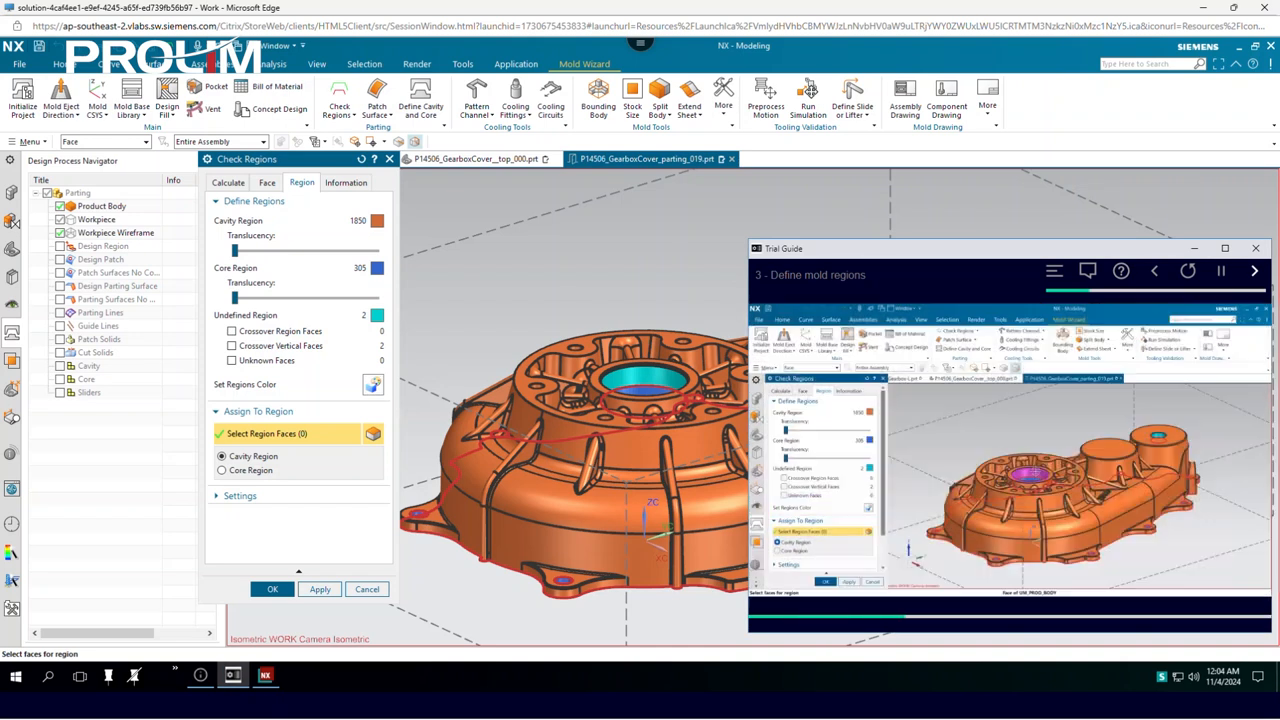
Step: Assign the undefined faces of the central bore and the small boss hole to the cavity region and finish the region check
scroll(598, 378, "down", 1)
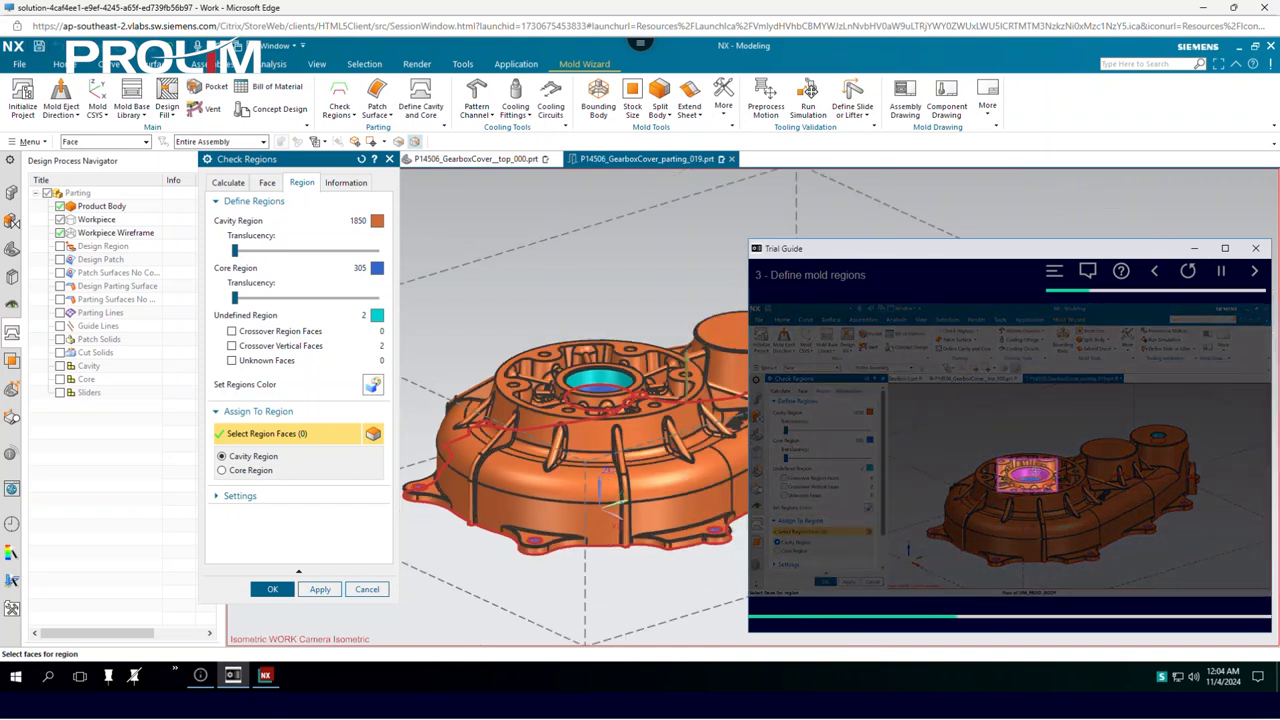
left_click(598, 375)
scroll(598, 378, "down", 2)
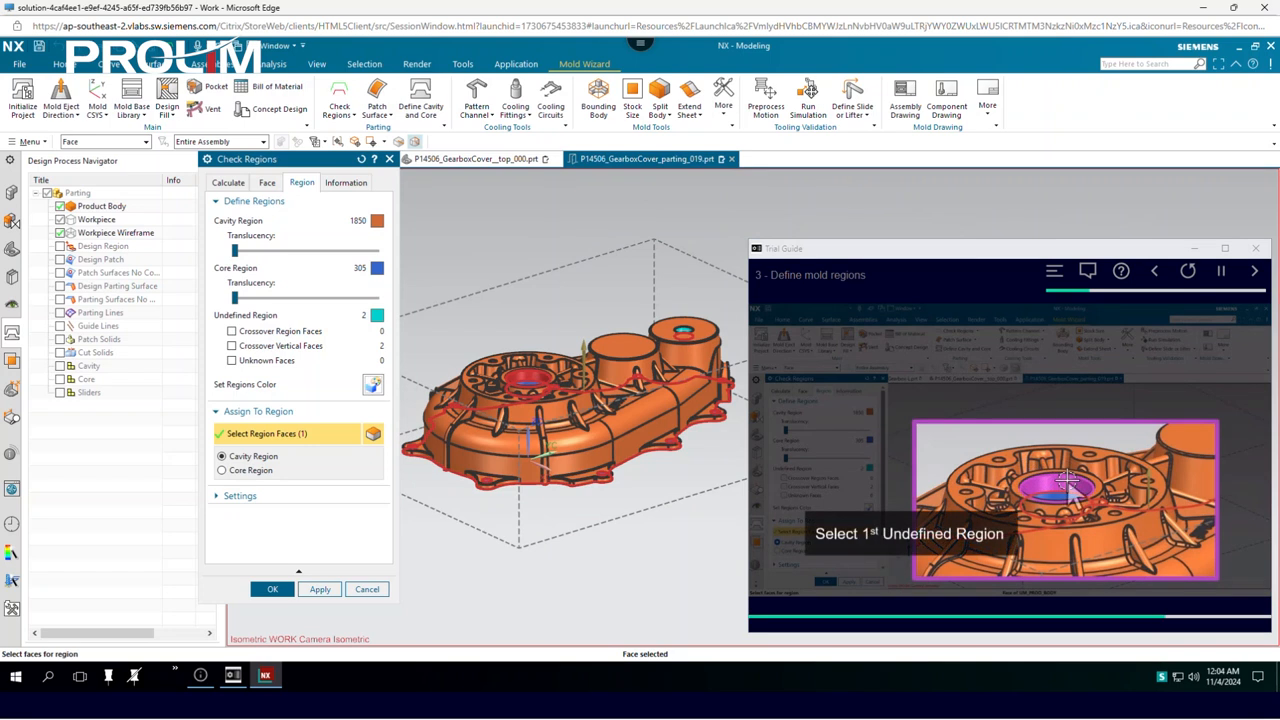
scroll(709, 315, "up", 5)
left_click(632, 359)
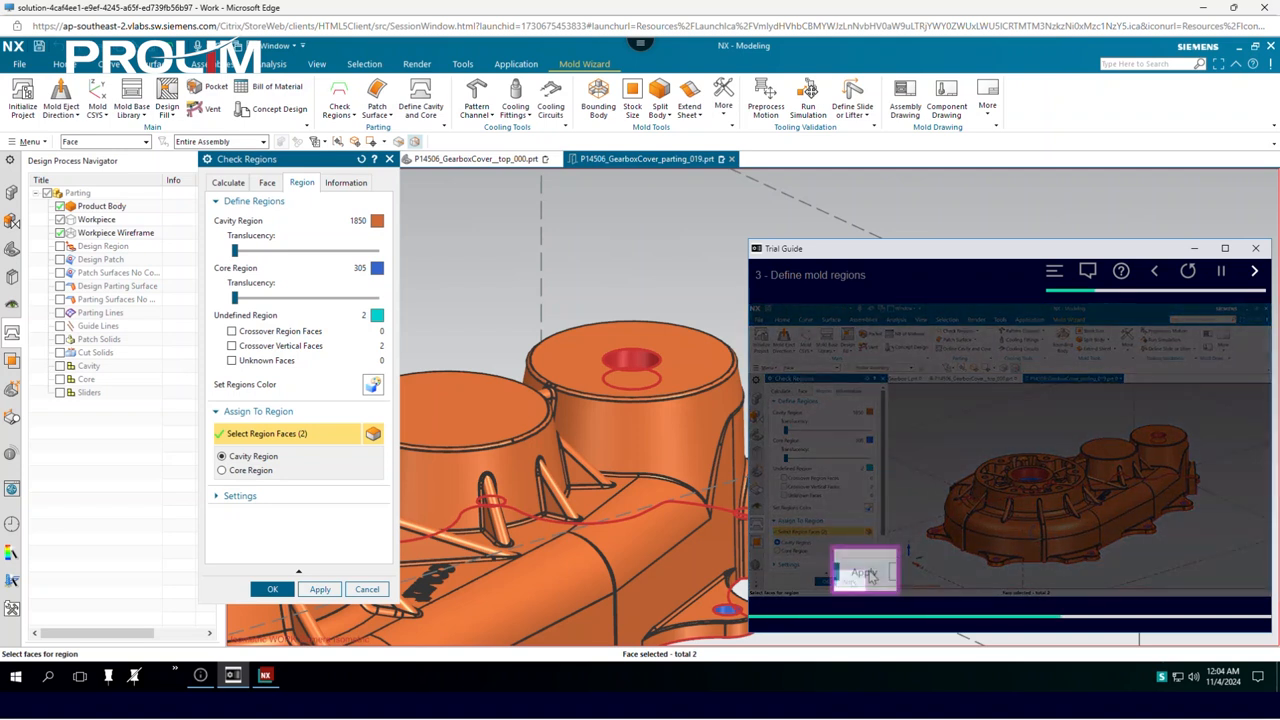
left_click(320, 589)
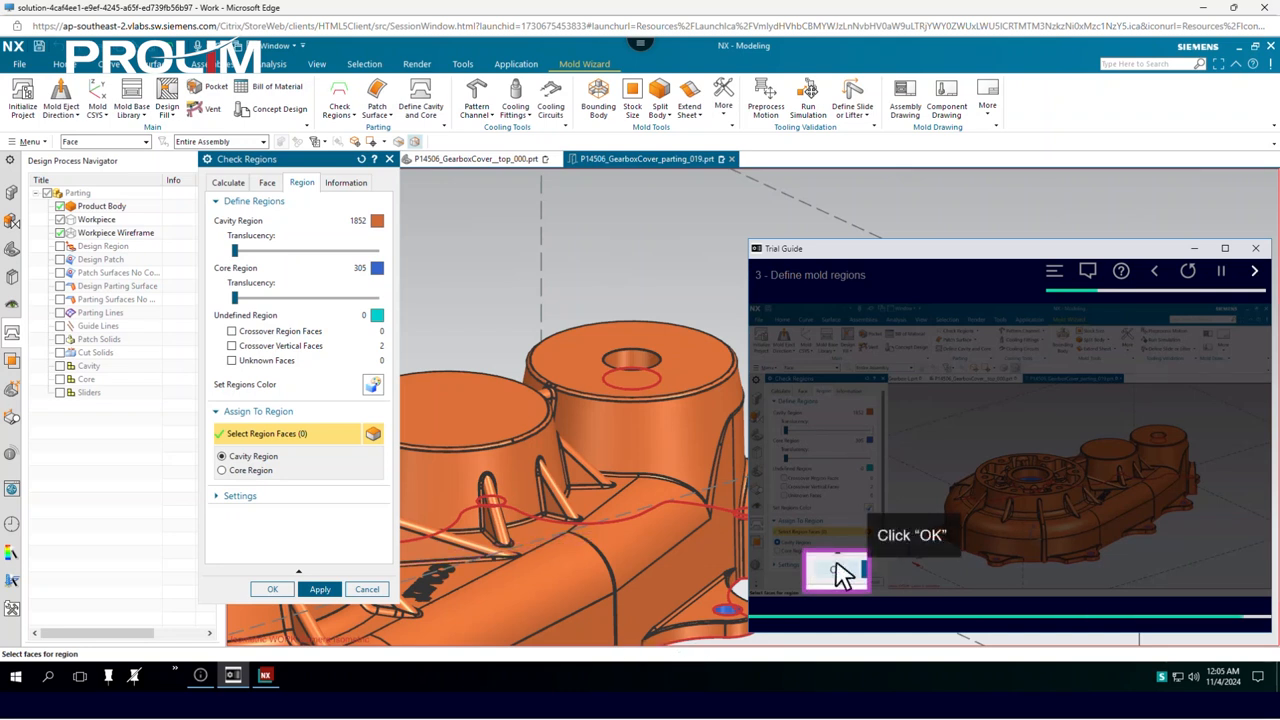
left_click(272, 589)
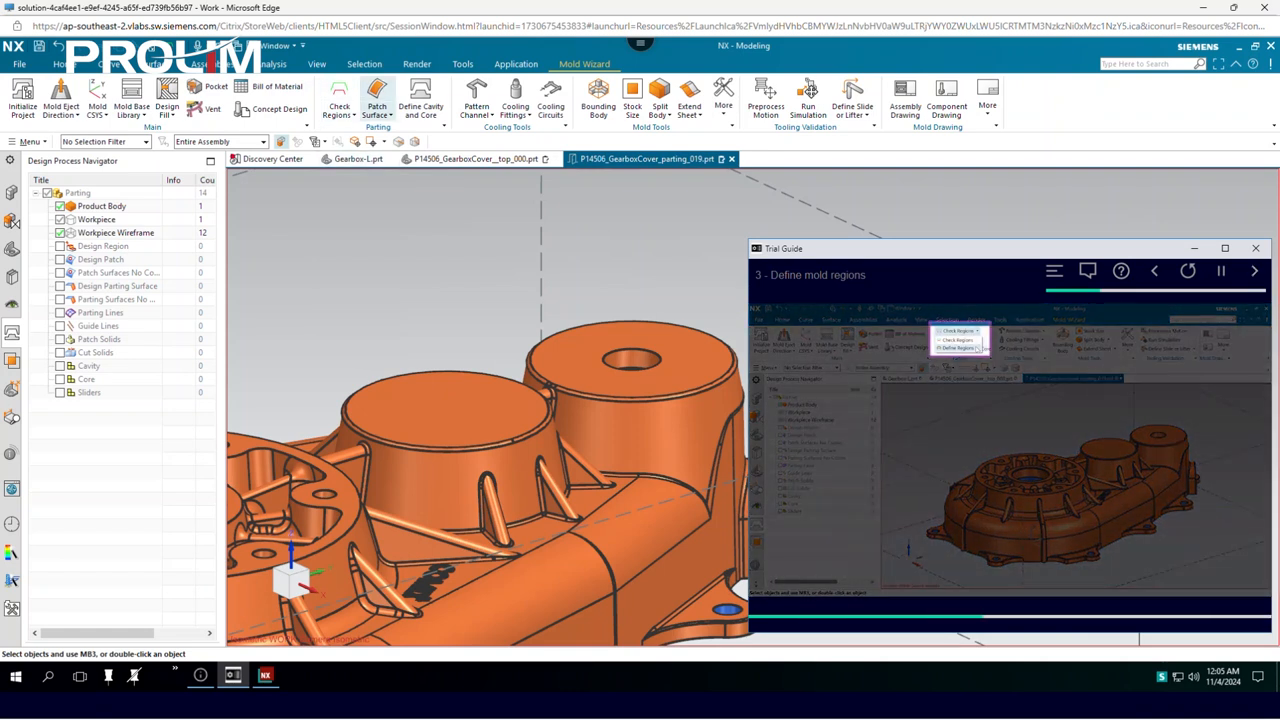
Step: Run Define Regions on the gearbox cover with Create Regions and Create Parting Lines enabled
left_click(351, 114)
left_click(365, 147)
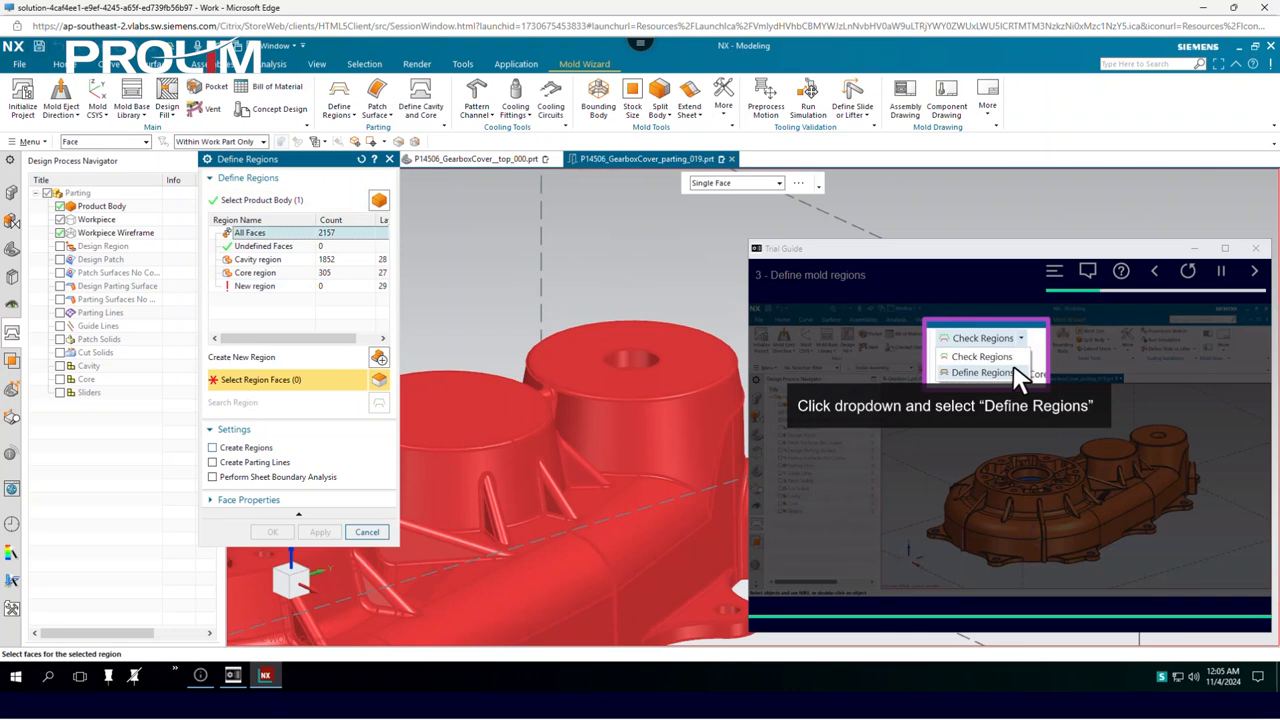
left_click(213, 448)
left_click(213, 462)
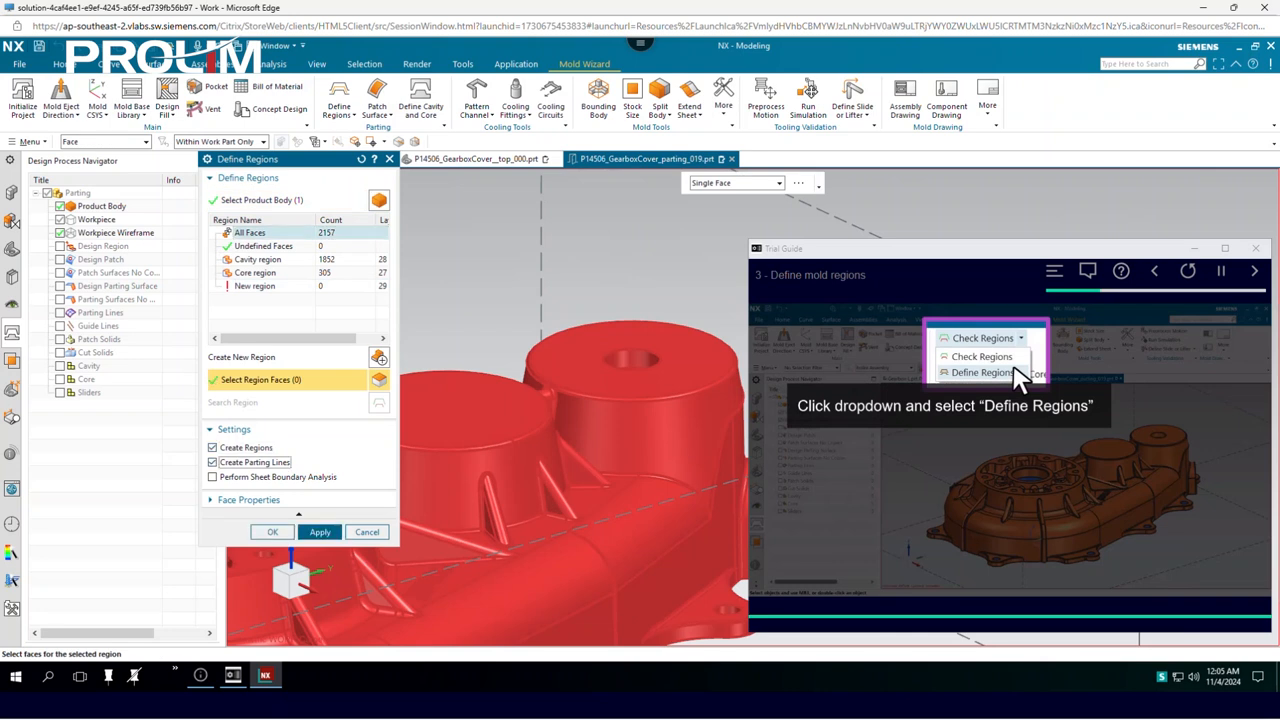
scroll(531, 409, "down", 3)
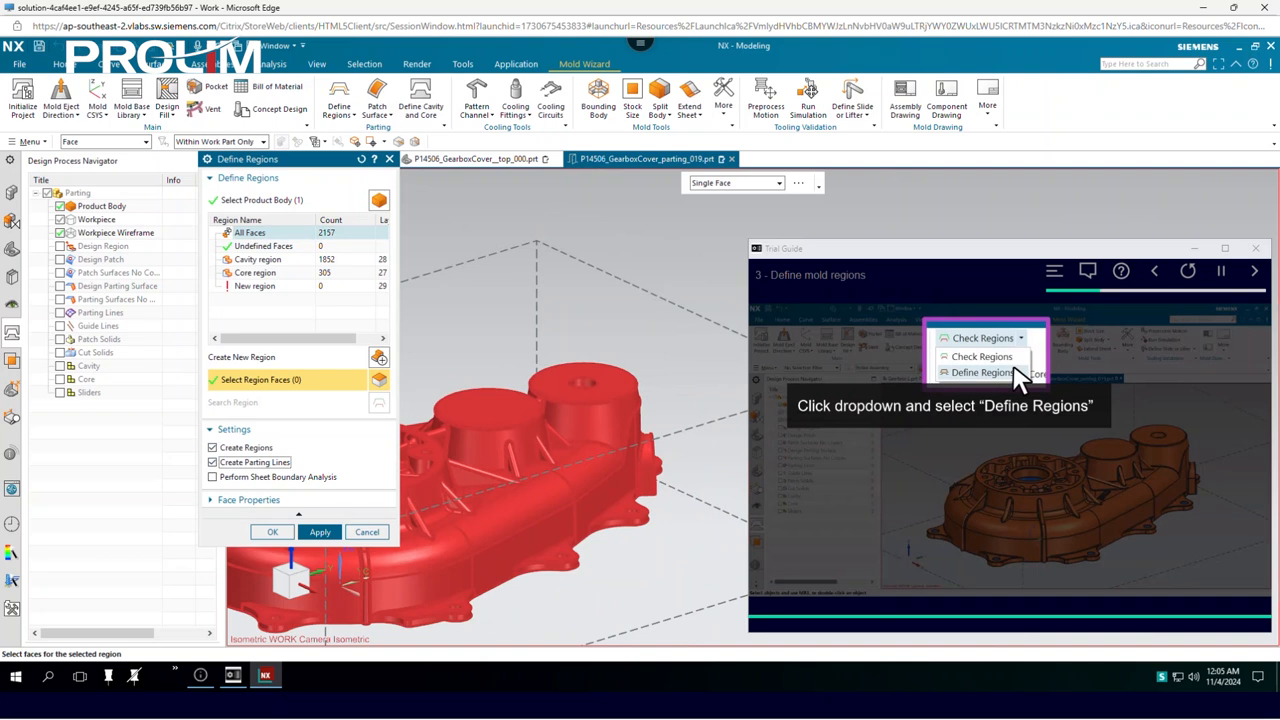
left_click(272, 532)
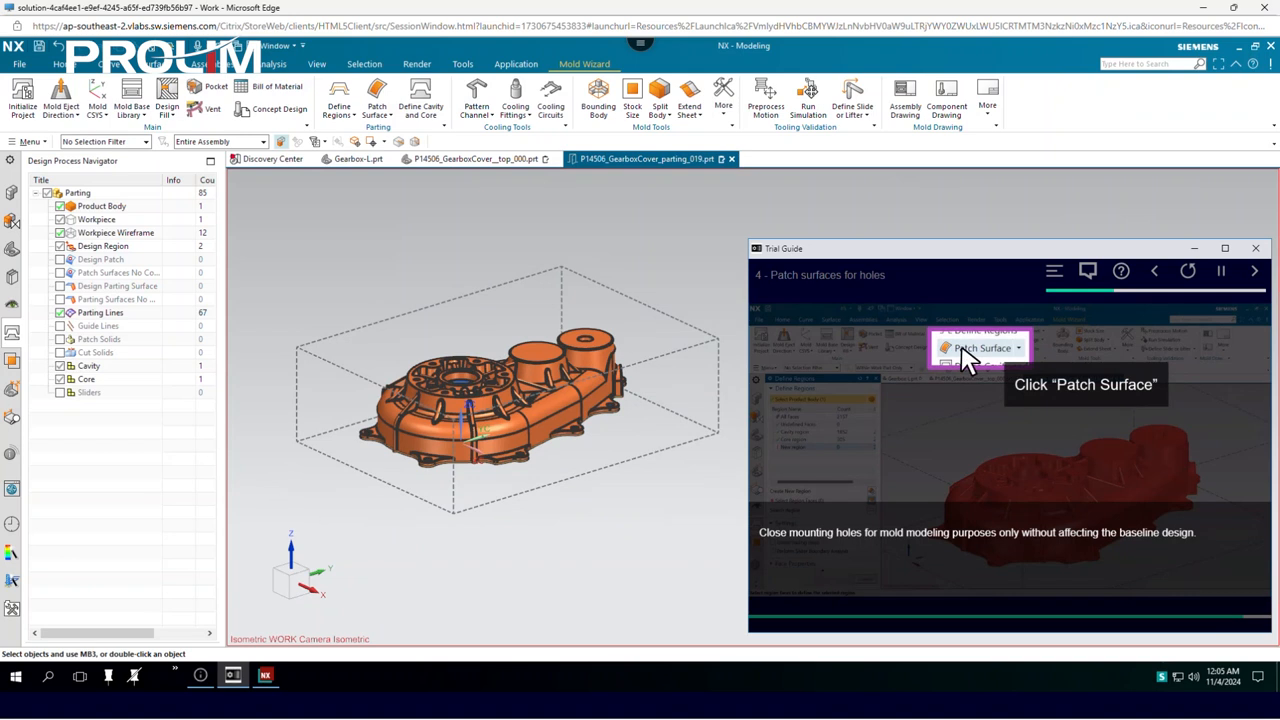
Step: Create a patch surface closing the central bore from its inner edge loop, using the Traverse type
left_click(377, 96)
scroll(444, 378, "up", 2)
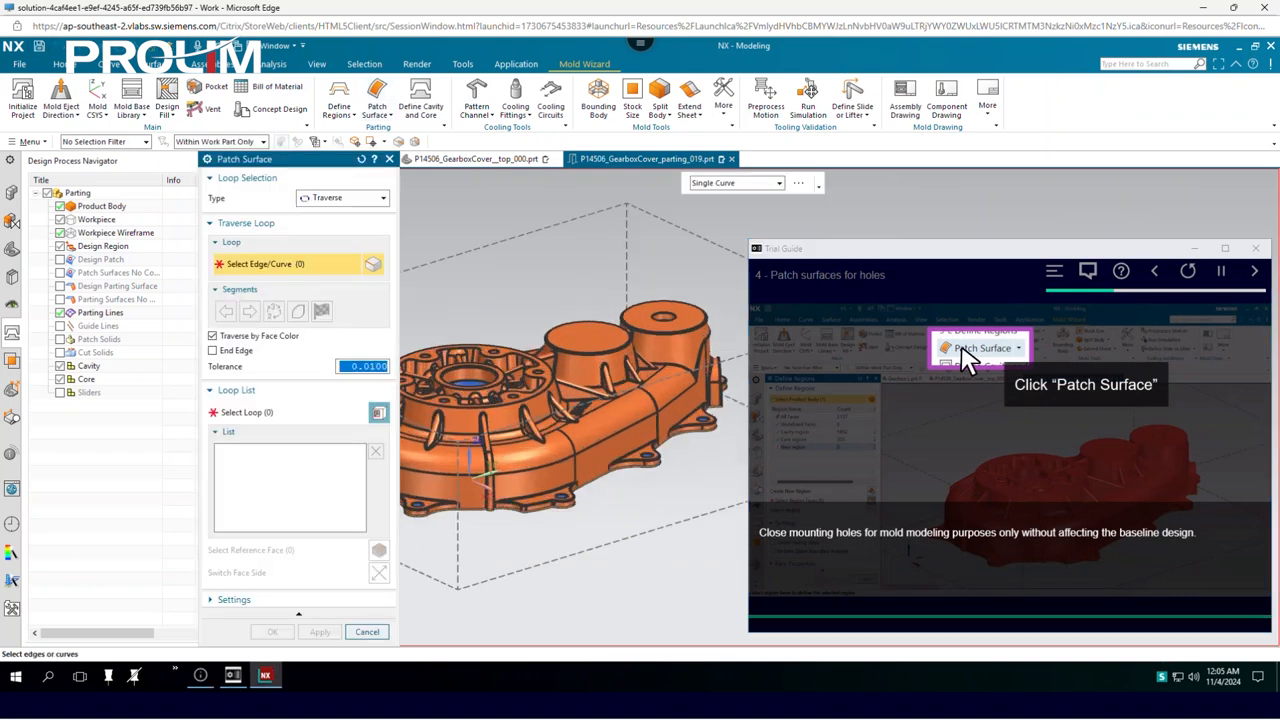
scroll(434, 381, "up", 6)
left_click(500, 367)
scroll(496, 376, "down", 1)
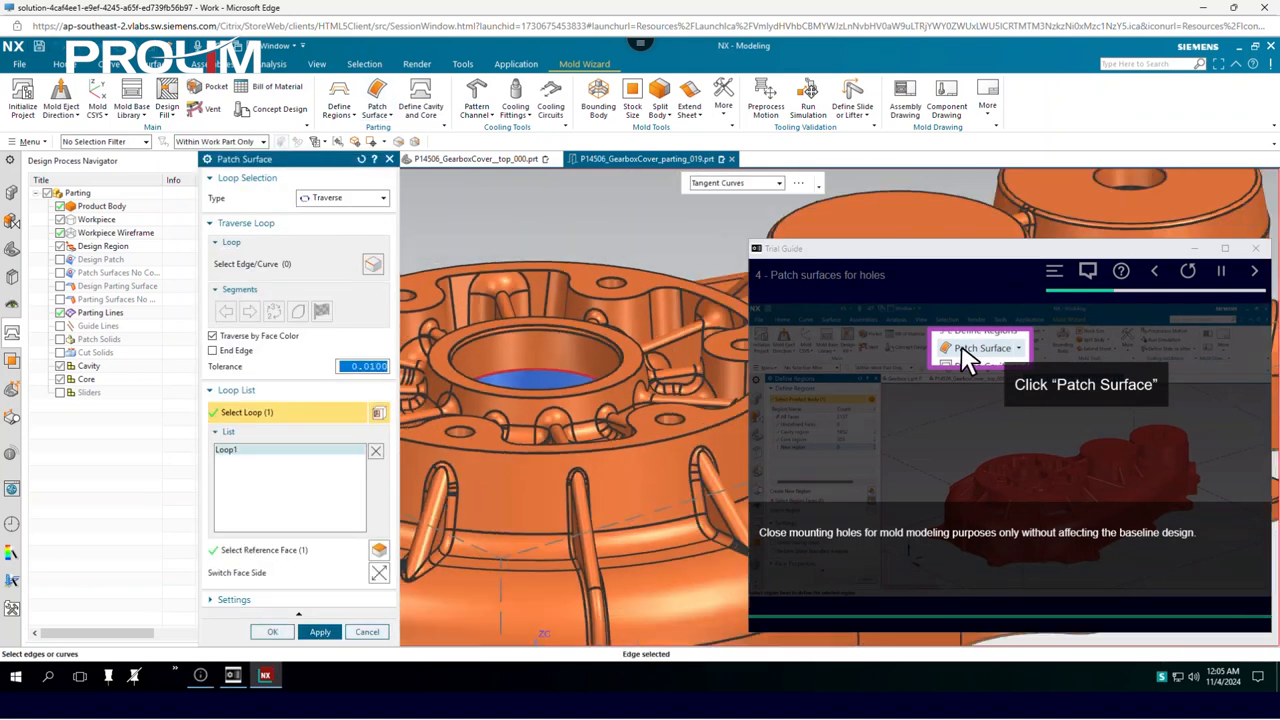
scroll(468, 392, "down", 5)
left_click(320, 632)
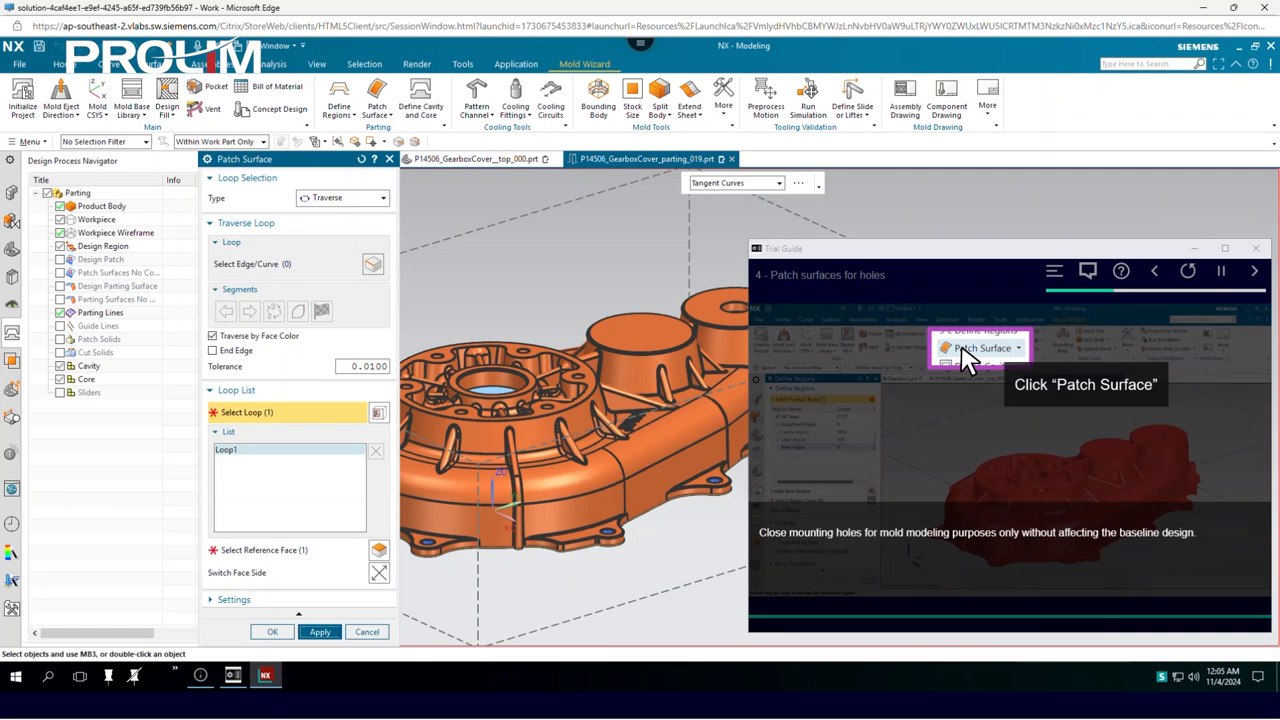
Step: Create patch surfaces closing the two neighbouring mounting holes in the front flange lugs, using the Traverse type
scroll(426, 542, "up", 3)
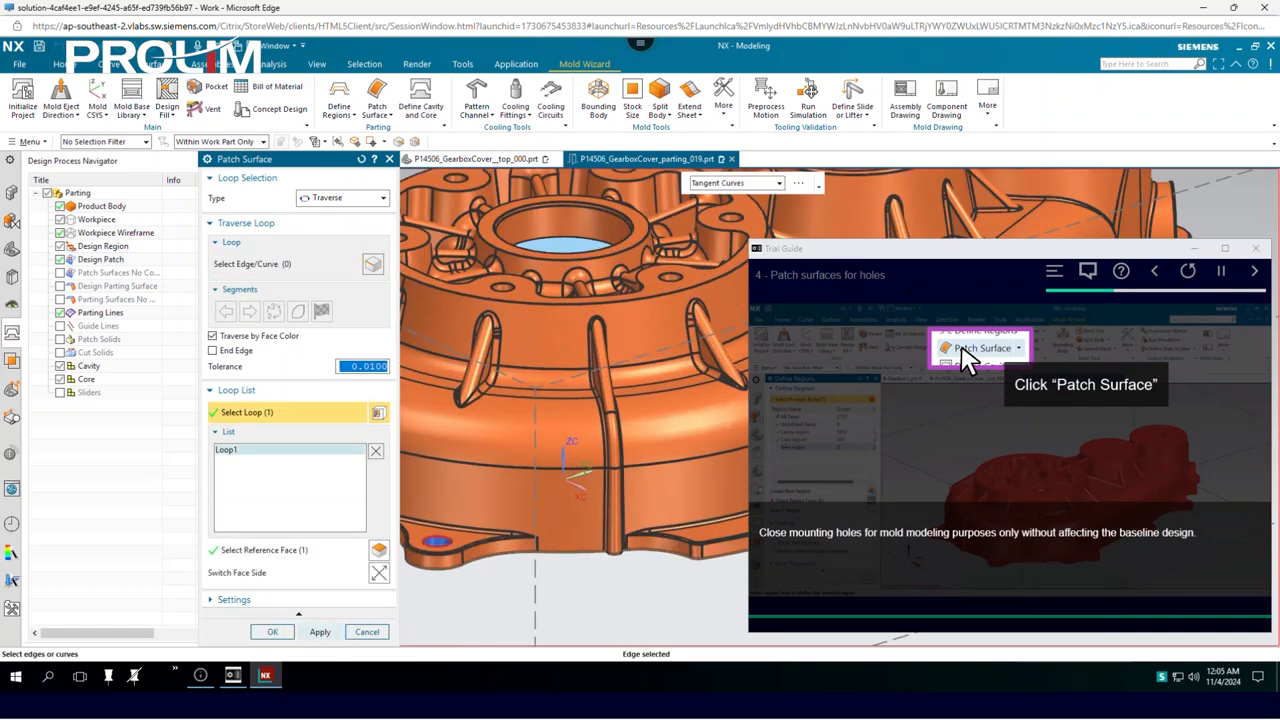
scroll(436, 542, "down", 3)
scroll(682, 524, "up", 3)
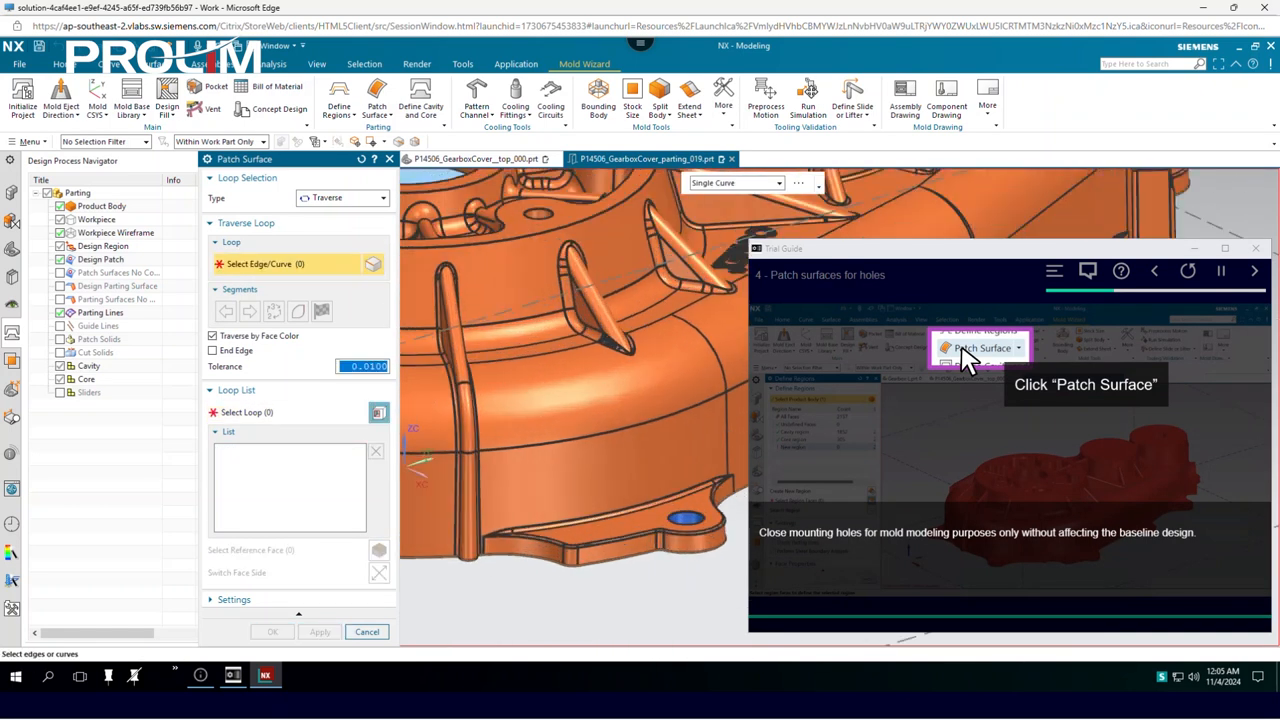
left_click(685, 524)
left_click(320, 632)
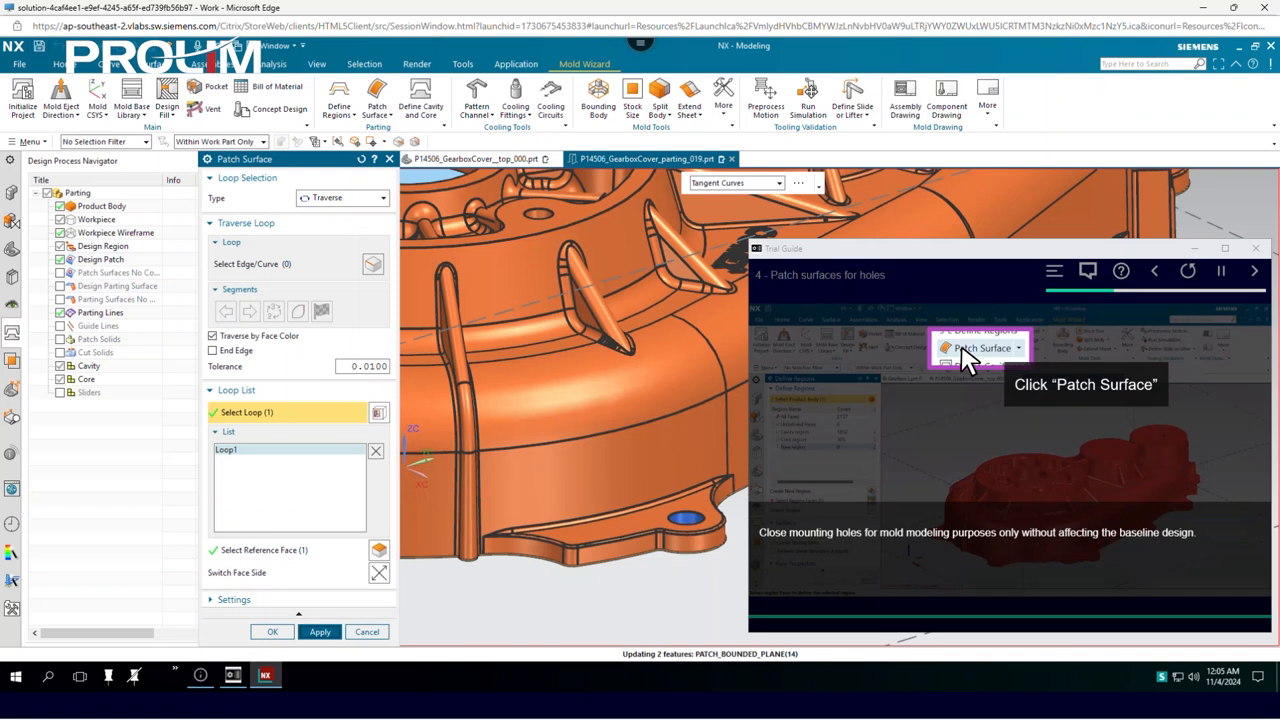
Step: Patch the mounting hole in the next flange lug along the cover's long side
scroll(480, 510, "down", 3)
scroll(634, 485, "up", 4)
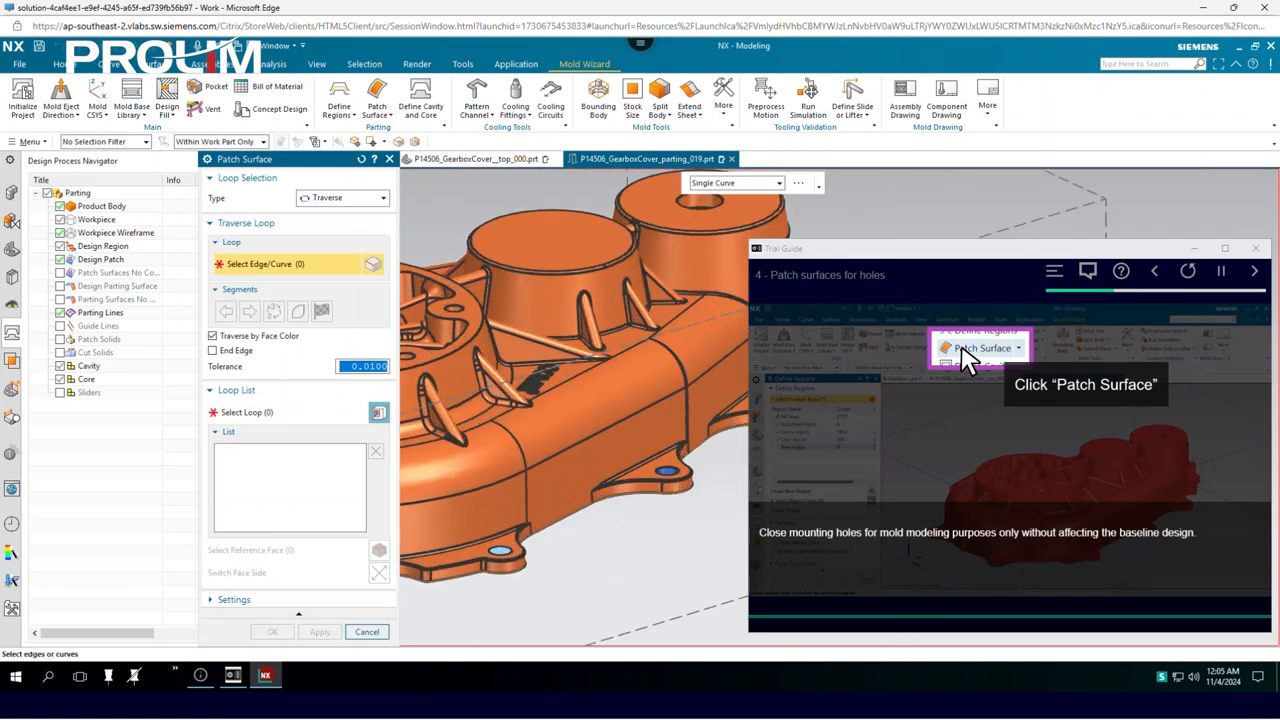
left_click(634, 485)
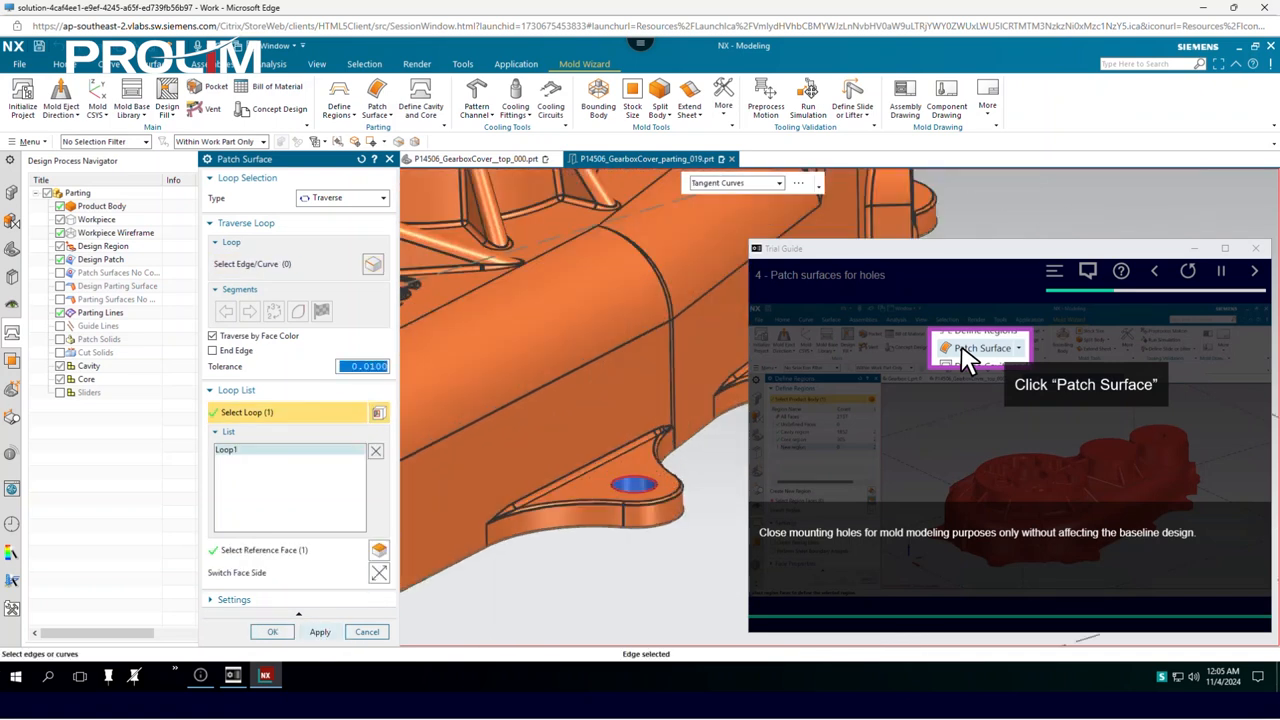
left_click(320, 632)
Step: Patch the mounting hole in the last lug of that long side, beside the tall end boss
scroll(507, 511, "down", 1)
scroll(548, 514, "down", 3)
scroll(664, 449, "up", 3)
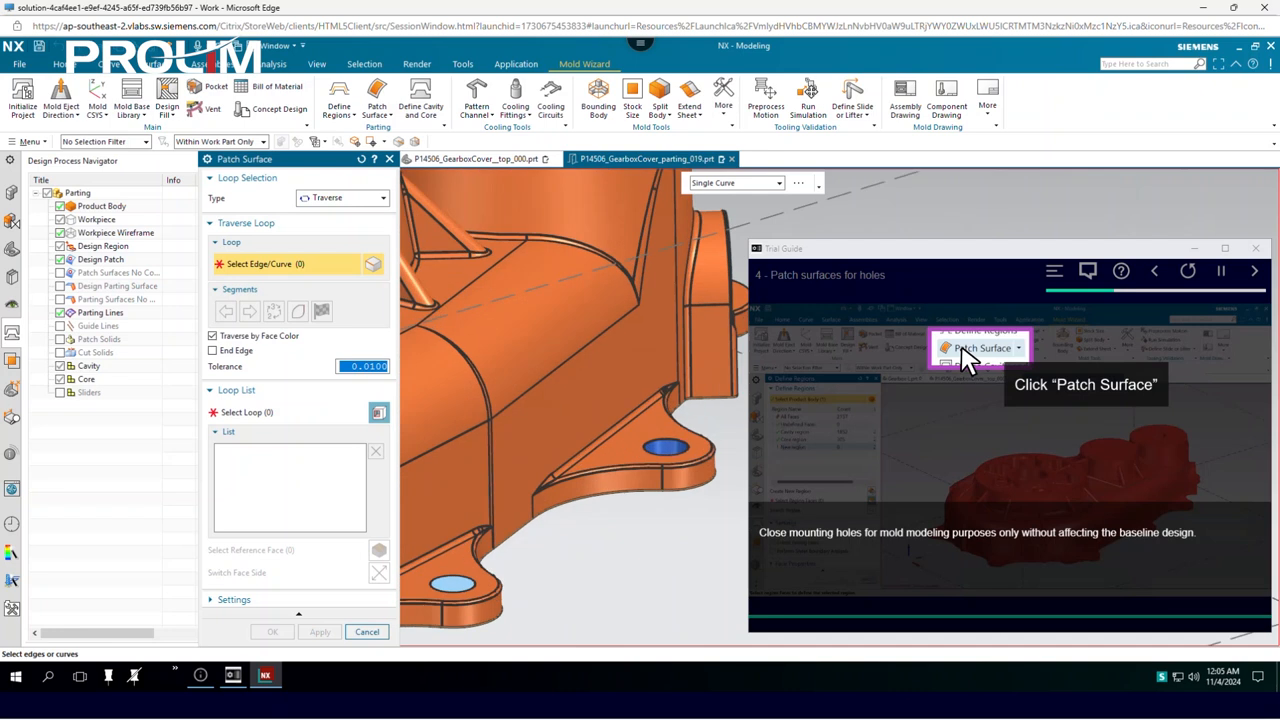
left_click(664, 449)
scroll(581, 535, "down", 1)
scroll(610, 300, "down", 3)
middle_click_drag(600, 330, 580, 510)
scroll(600, 270, "up", 3)
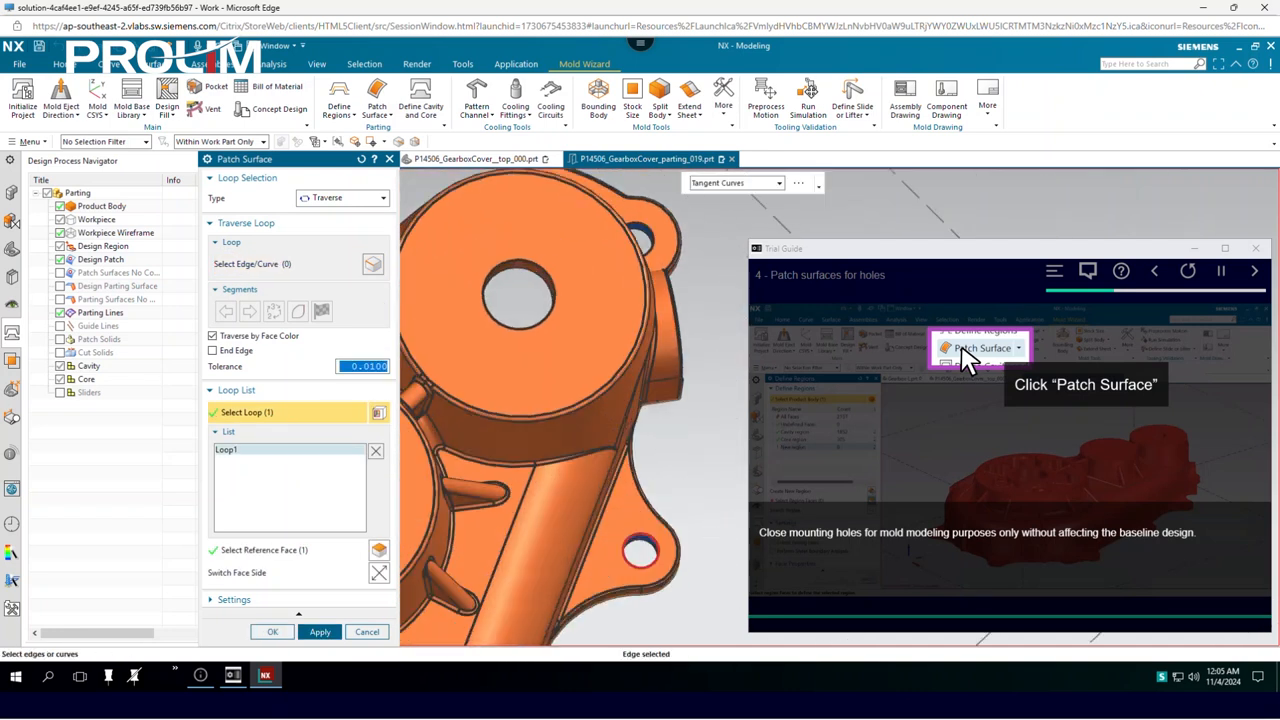
scroll(672, 310, "down", 1)
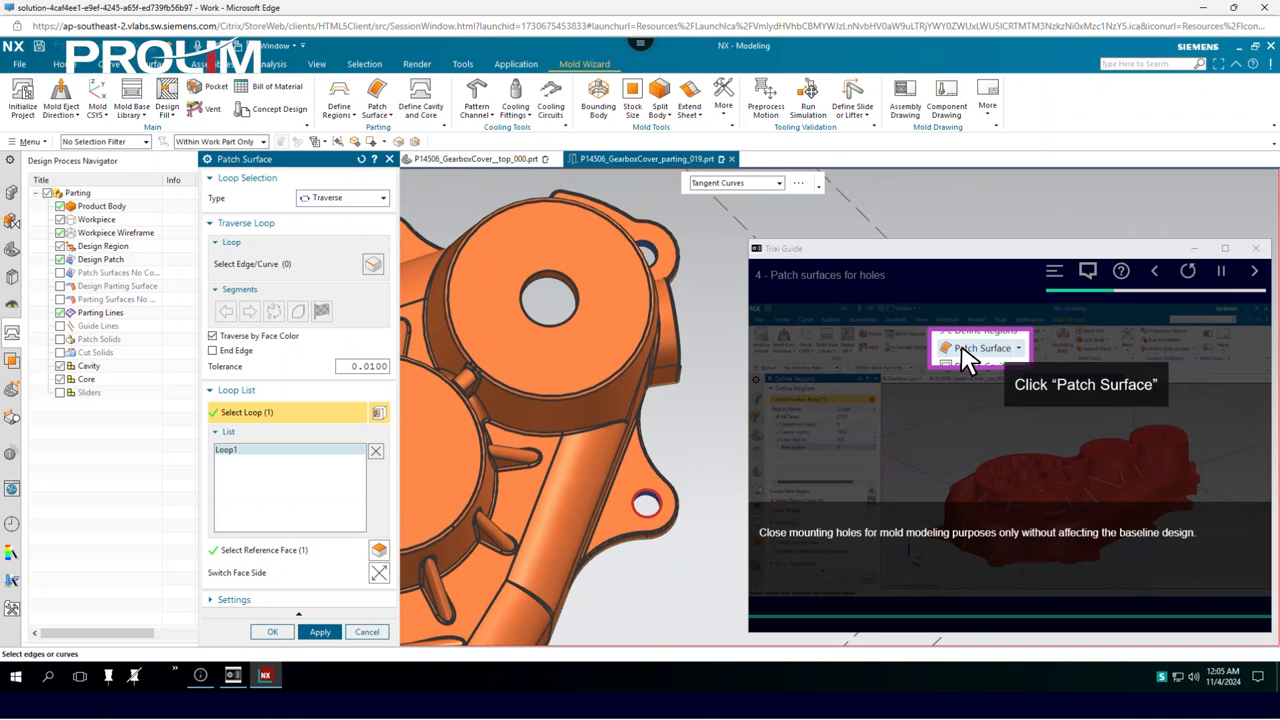
left_click(320, 632)
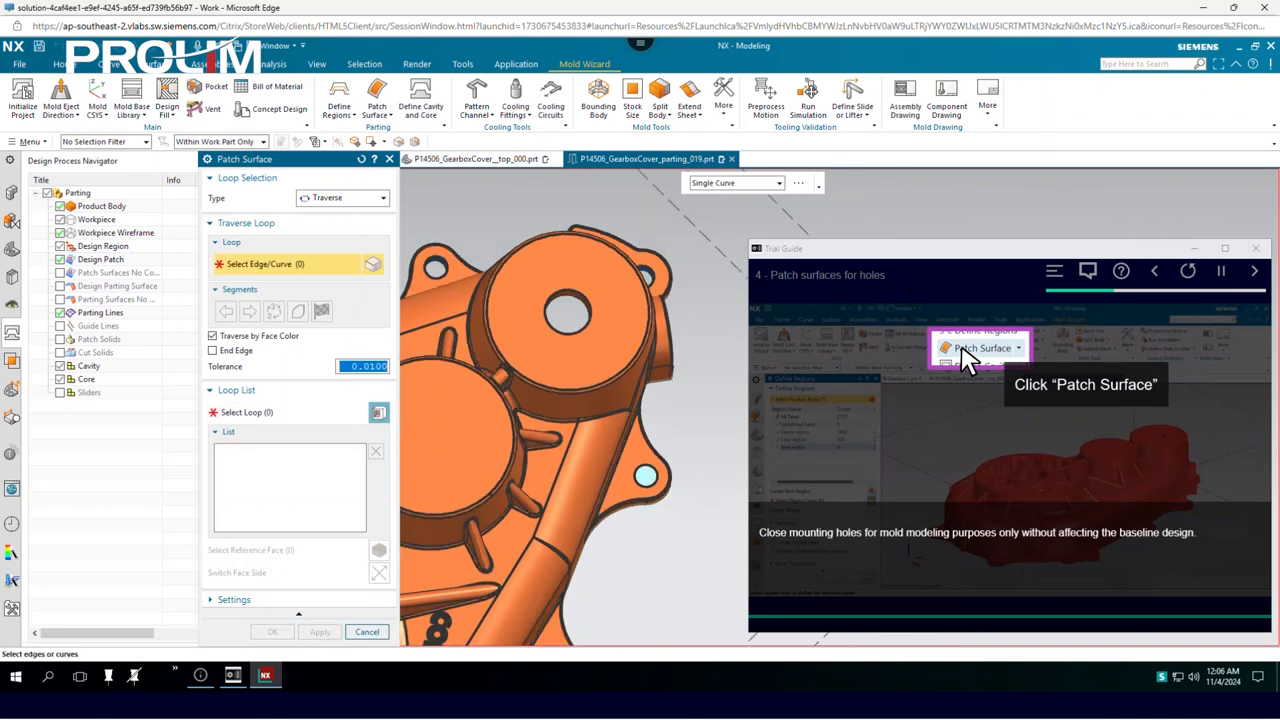
Step: Patch the mounting hole in the lug on the opposite long side, nearest the tall end boss
left_click(437, 268)
scroll(669, 303, "down", 2)
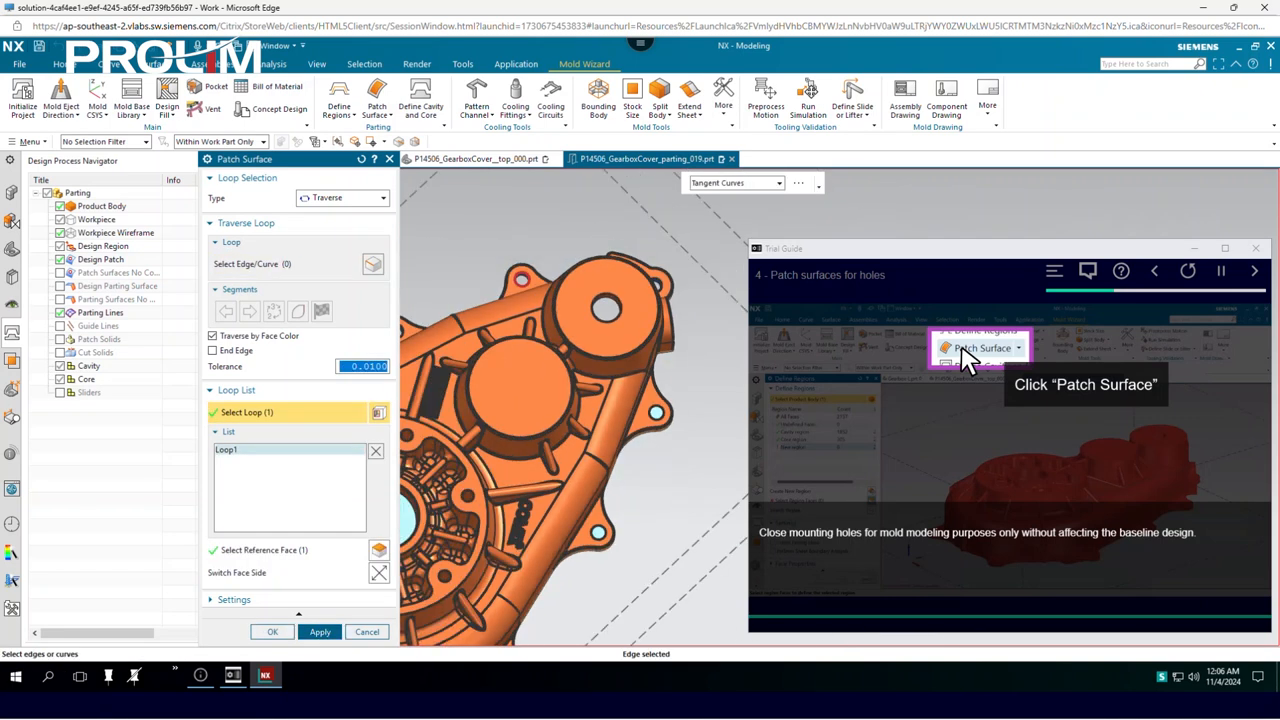
scroll(606, 309, "down", 2)
scroll(441, 330, "up", 4)
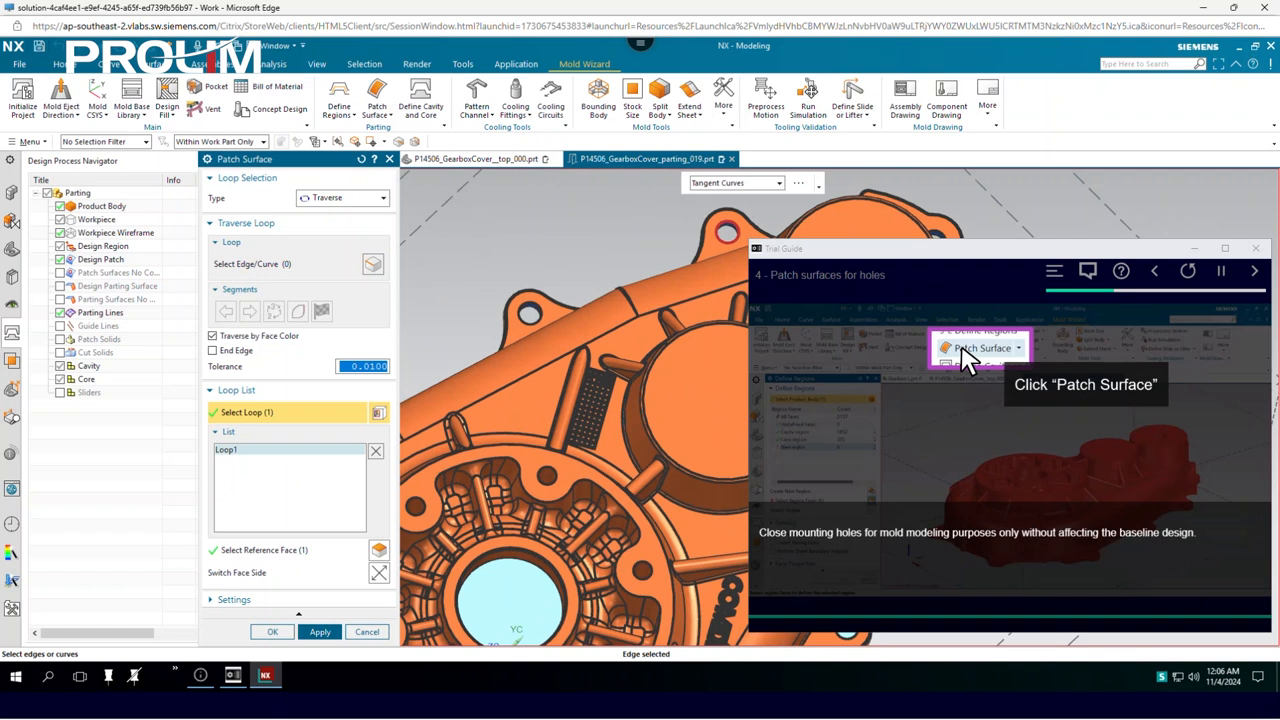
scroll(525, 304, "up", 4)
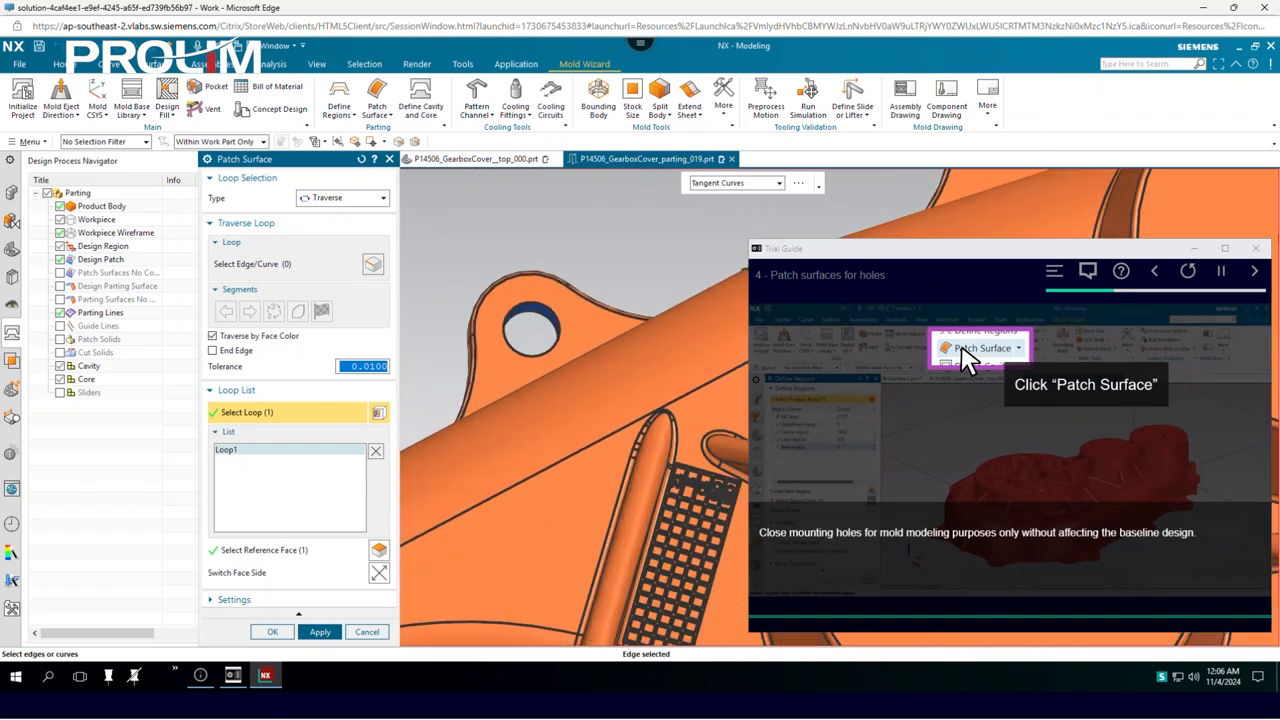
scroll(535, 400, "down", 3)
middle_click_drag(428, 560, 424, 425)
left_click(320, 632)
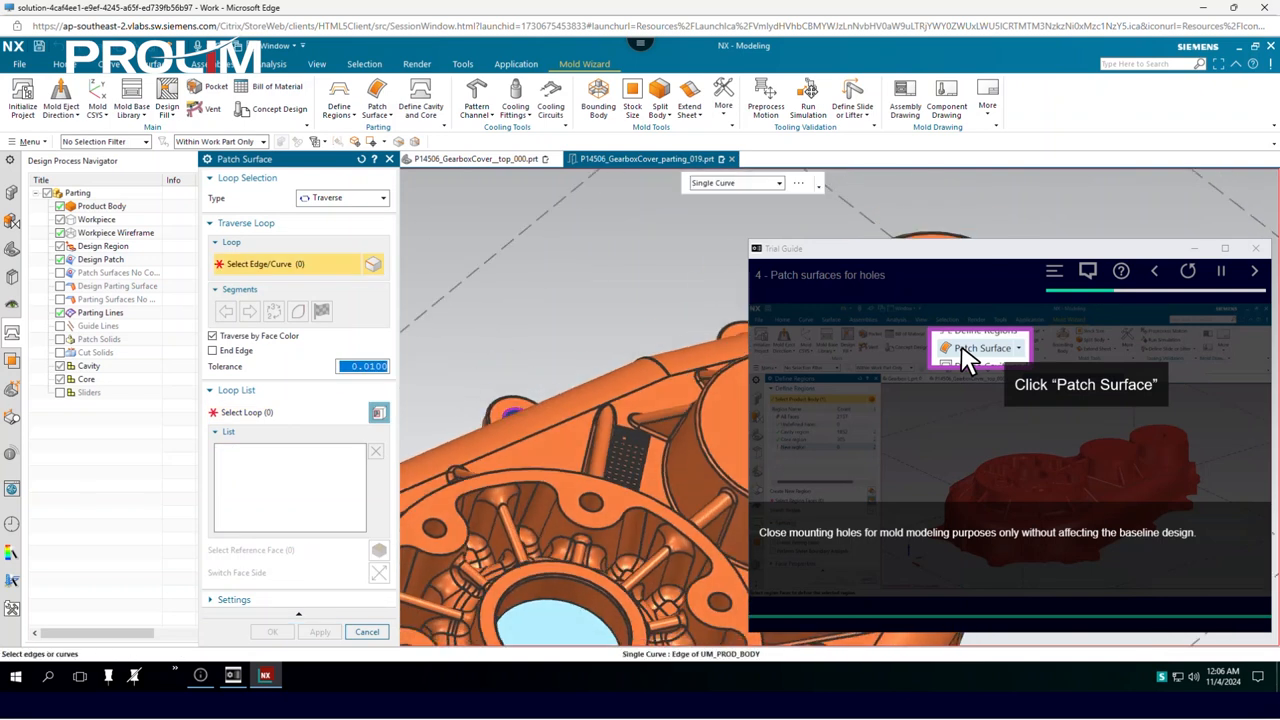
Step: Patch the mounting hole near the textured grid pad and the one in the following lug around the large round end
left_click(514, 414)
left_click(320, 632)
scroll(620, 450, "down", 3)
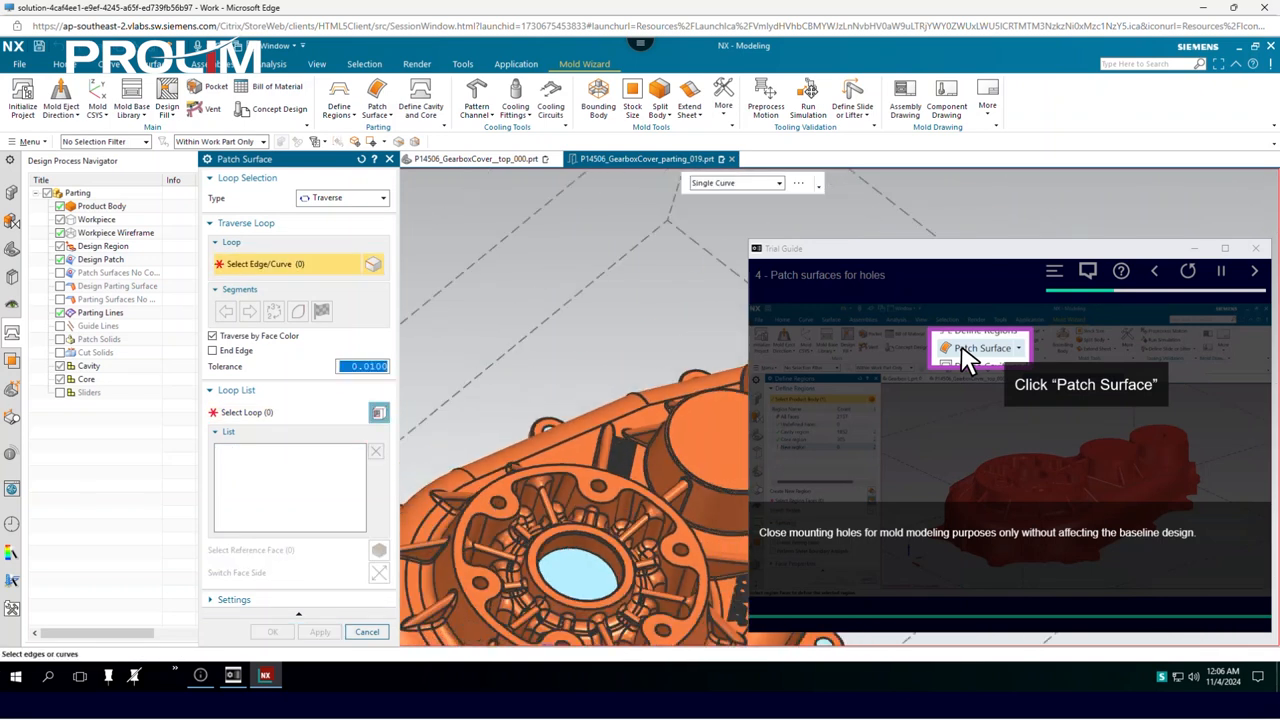
scroll(440, 480, "up", 3)
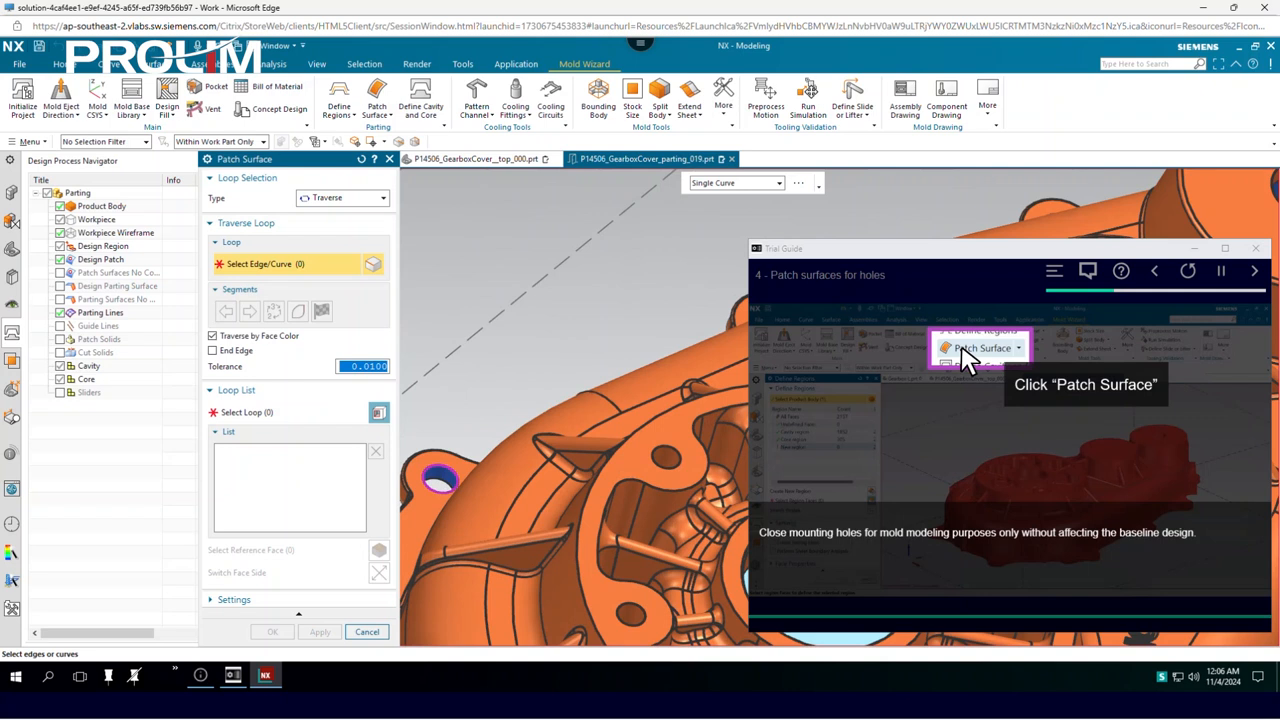
left_click(444, 488)
left_click(320, 632)
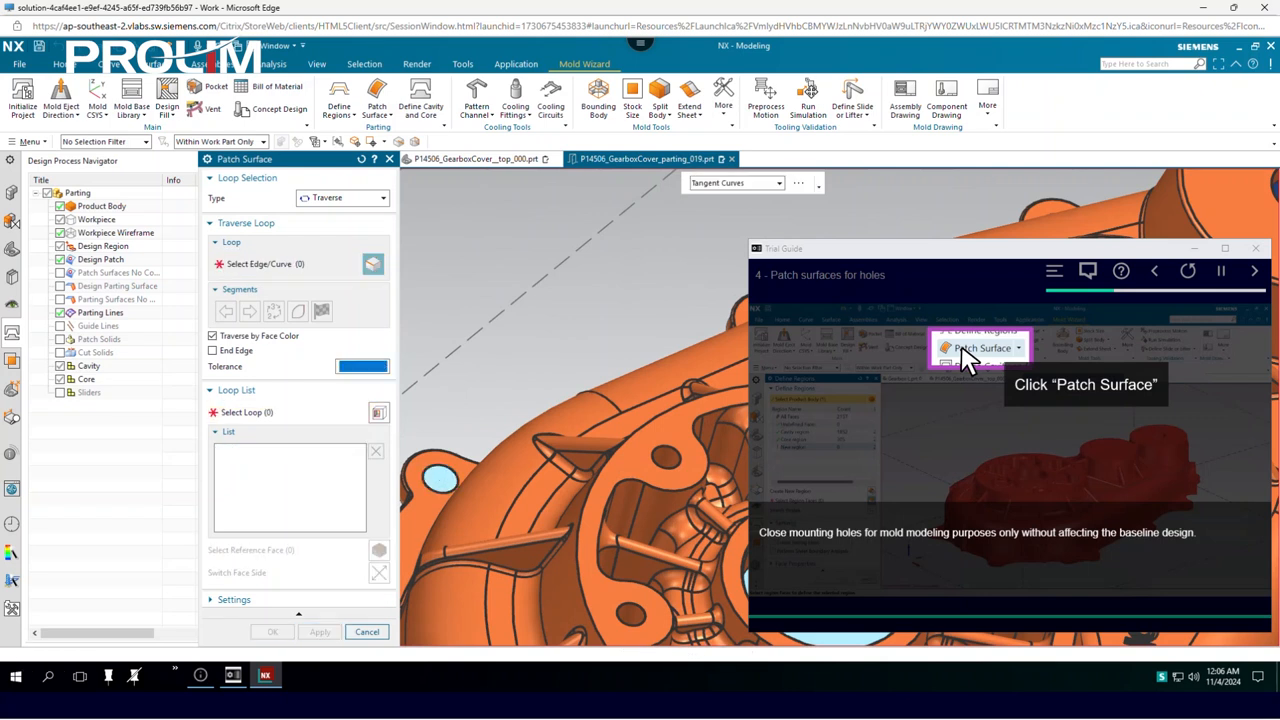
Step: Patch the last open mounting hole at the large round end, finish Patch Surface and advance the trial guide
scroll(545, 425, "down", 4)
scroll(480, 550, "up", 3)
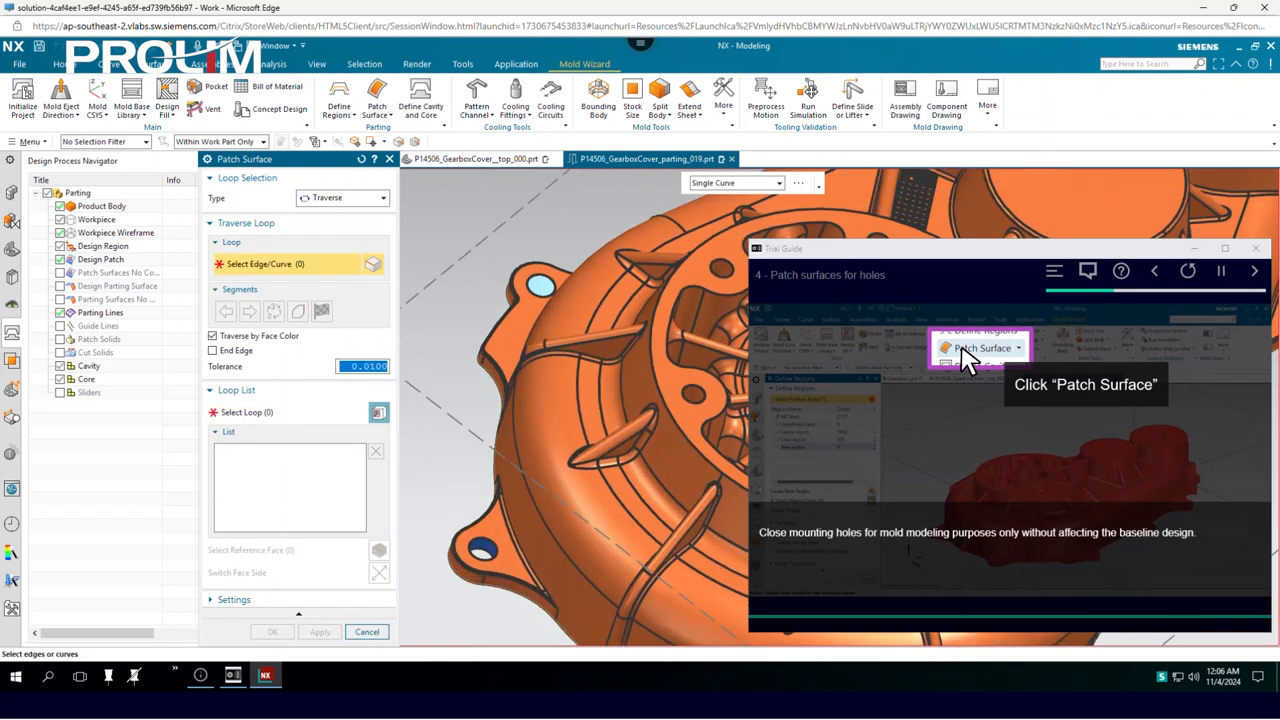
left_click(482, 549)
left_click(320, 632)
left_click(367, 632)
left_click(1254, 271)
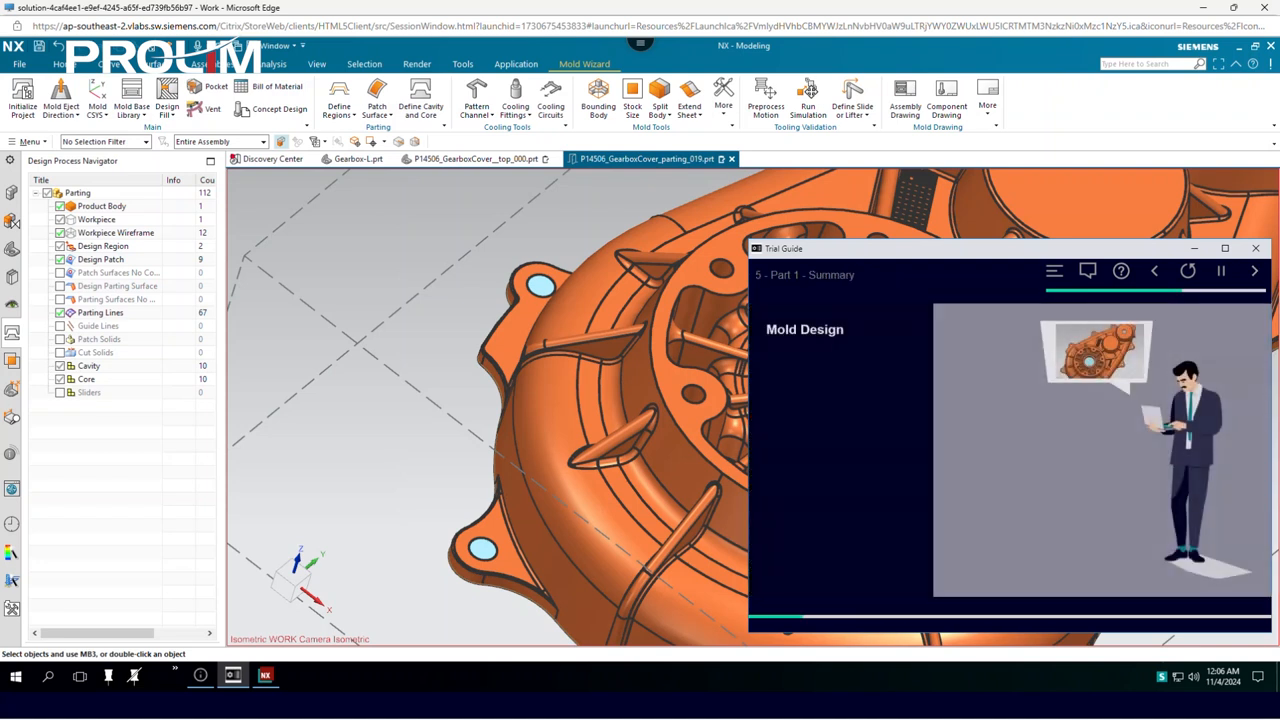
Step: Orient the view to Isometric and examine the whole patched gearbox cover inside its workpiece outline
right_click(275, 205)
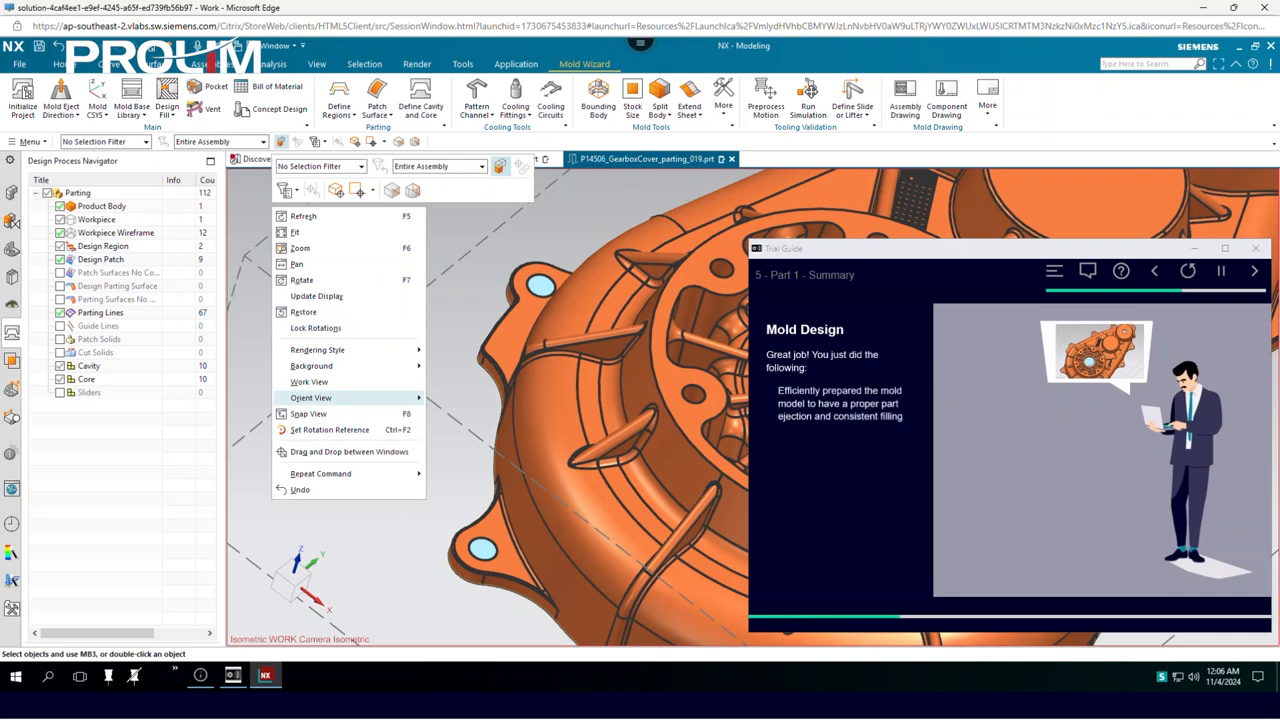
mouse_move(340, 398)
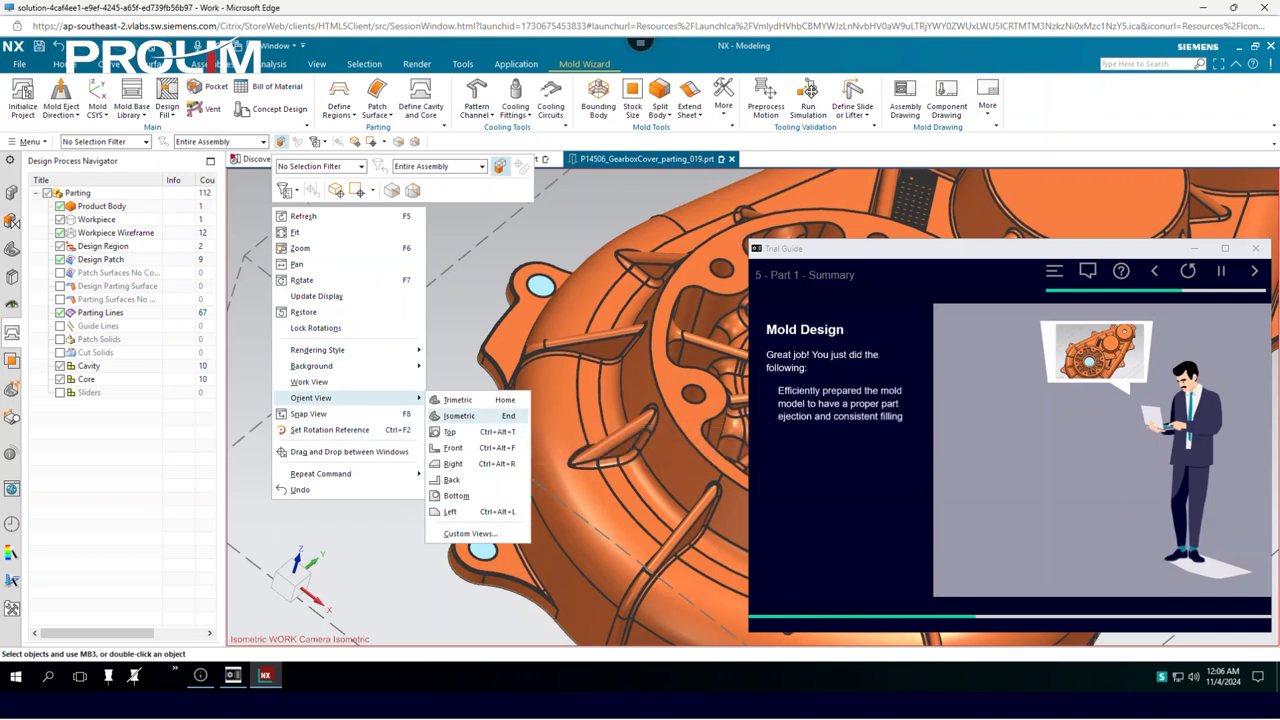
left_click(459, 415)
scroll(380, 462, "down", 1)
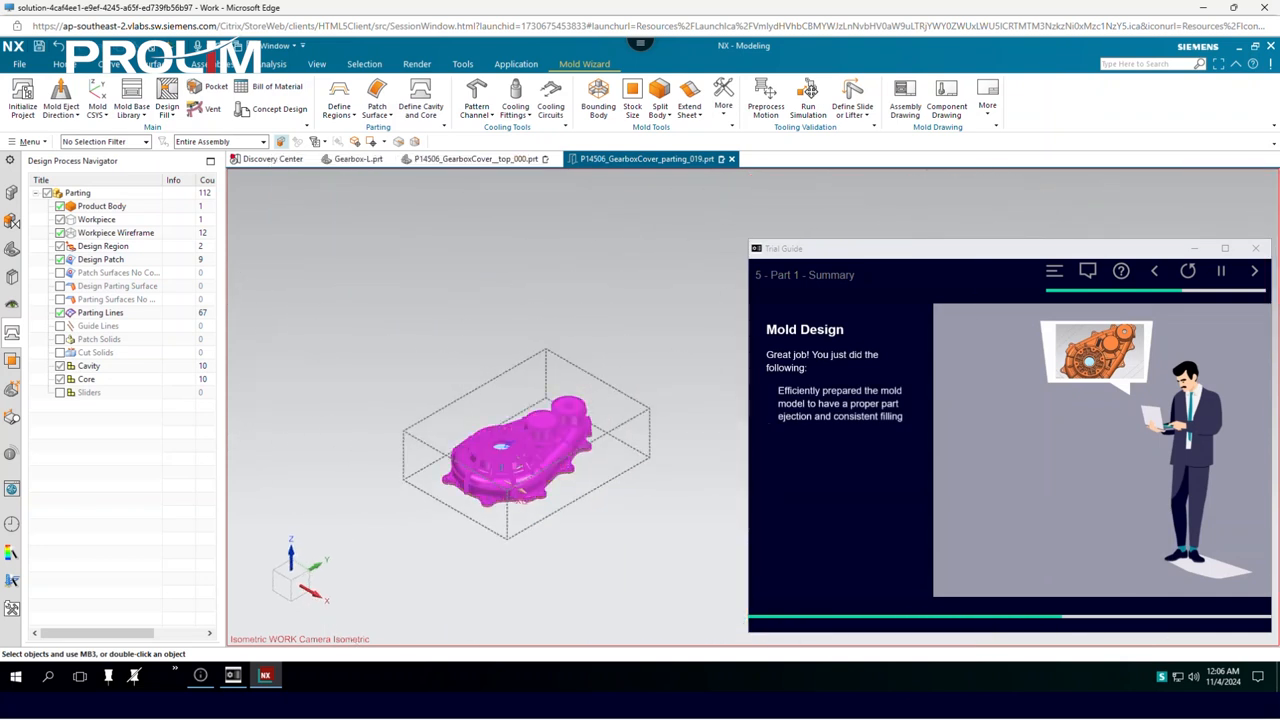
scroll(540, 448, "up", 4)
scroll(590, 448, "down", 2)
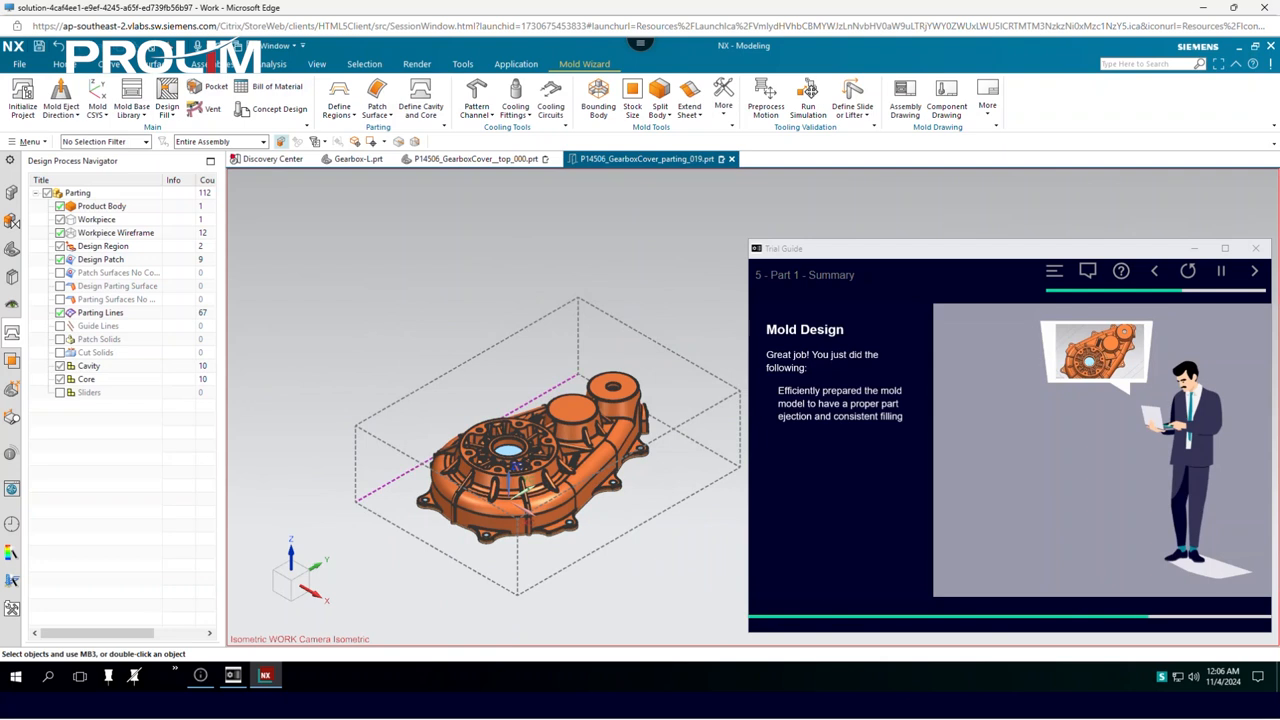
scroll(449, 386, "down", 1)
scroll(692, 416, "up", 1)
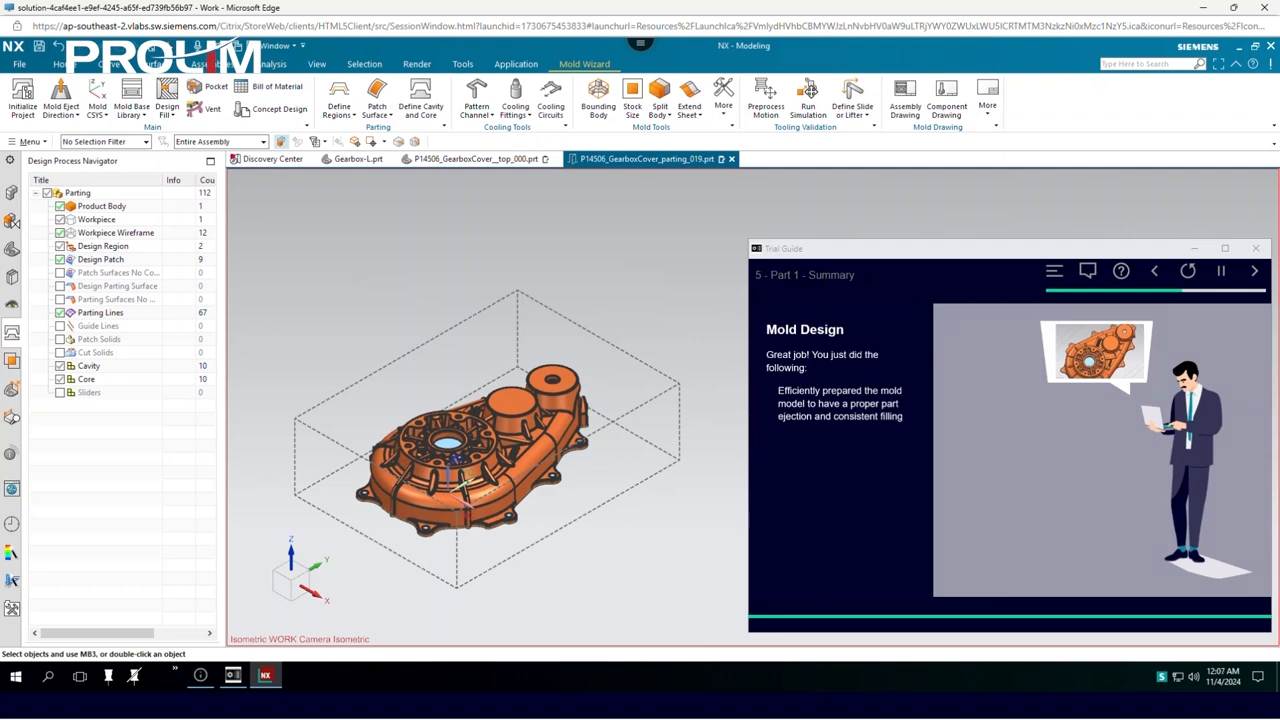
Step: Advance the guide to the parting surface task, create the Segment 1 parting surface with Design Parting Surface, and hide its feature group
left_click(1254, 271)
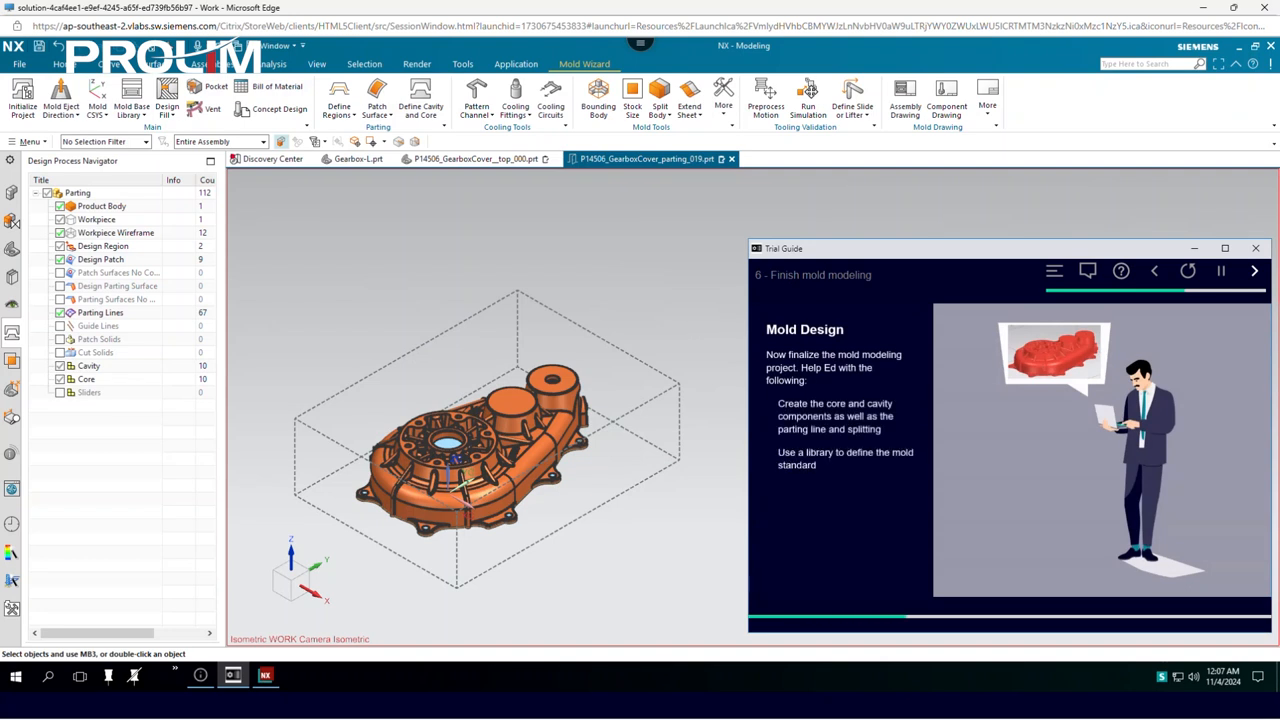
left_click(1254, 271)
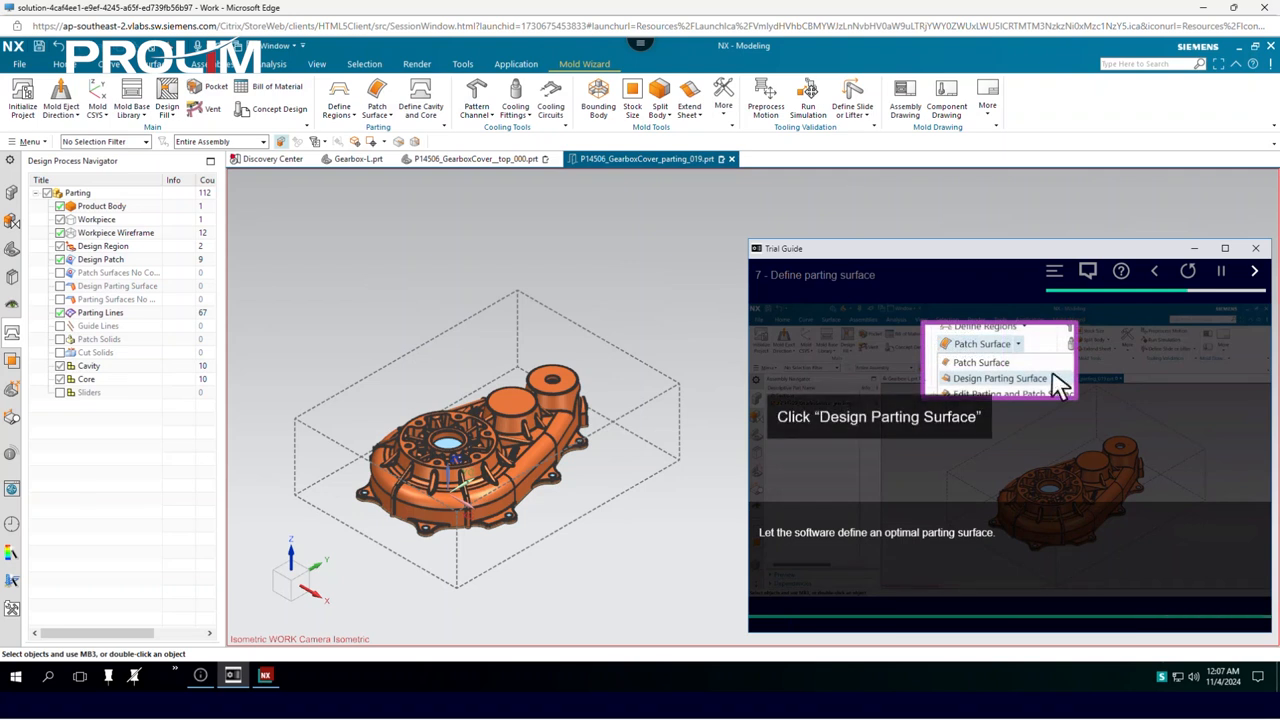
left_click(376, 112)
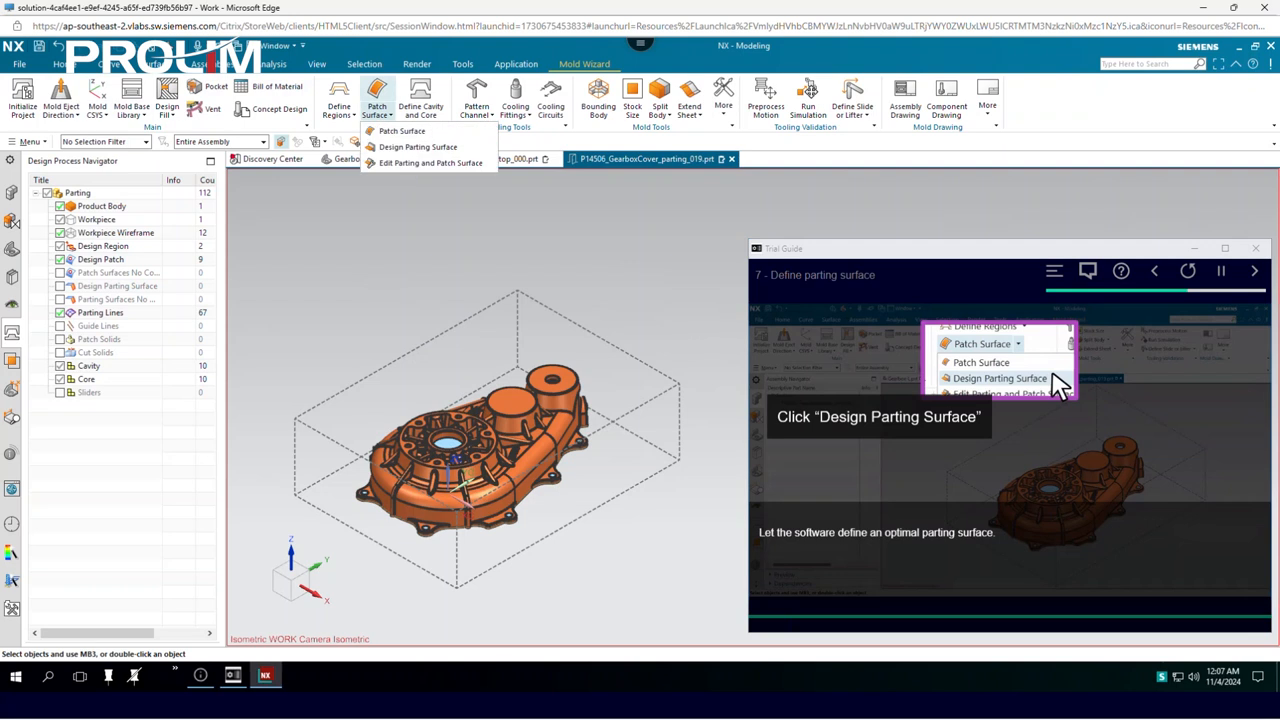
left_click(418, 147)
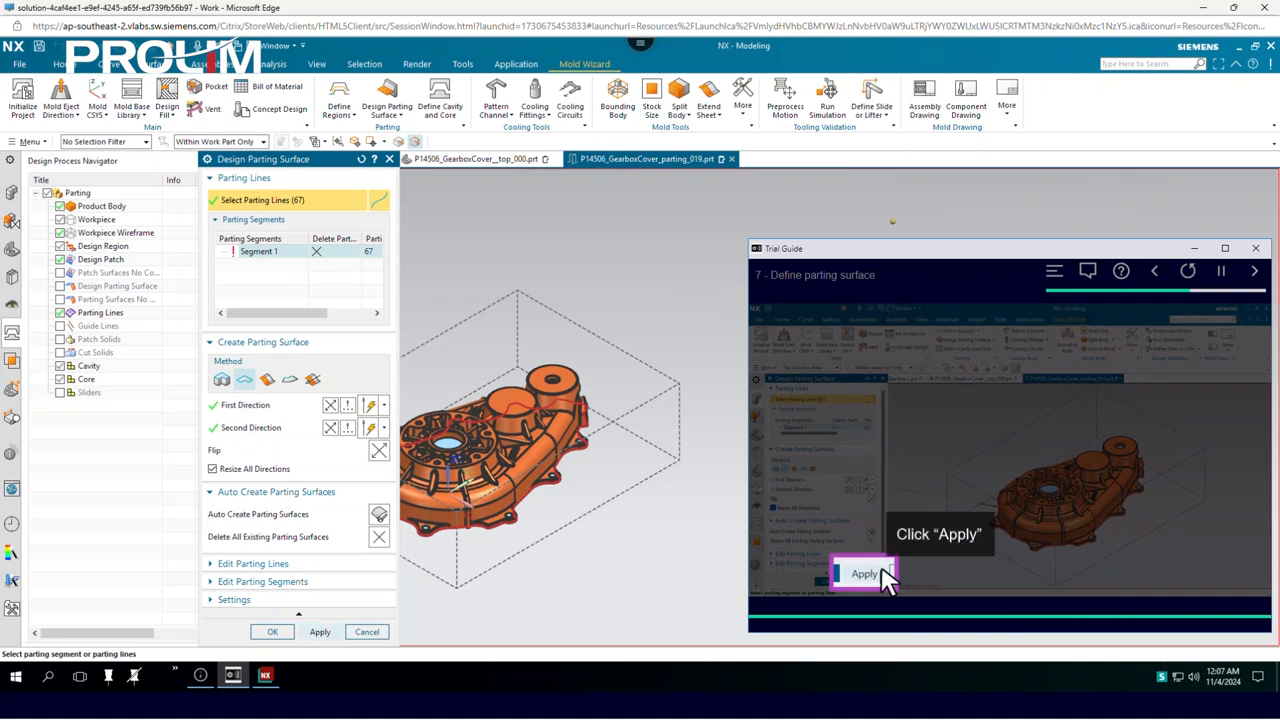
left_click(320, 632)
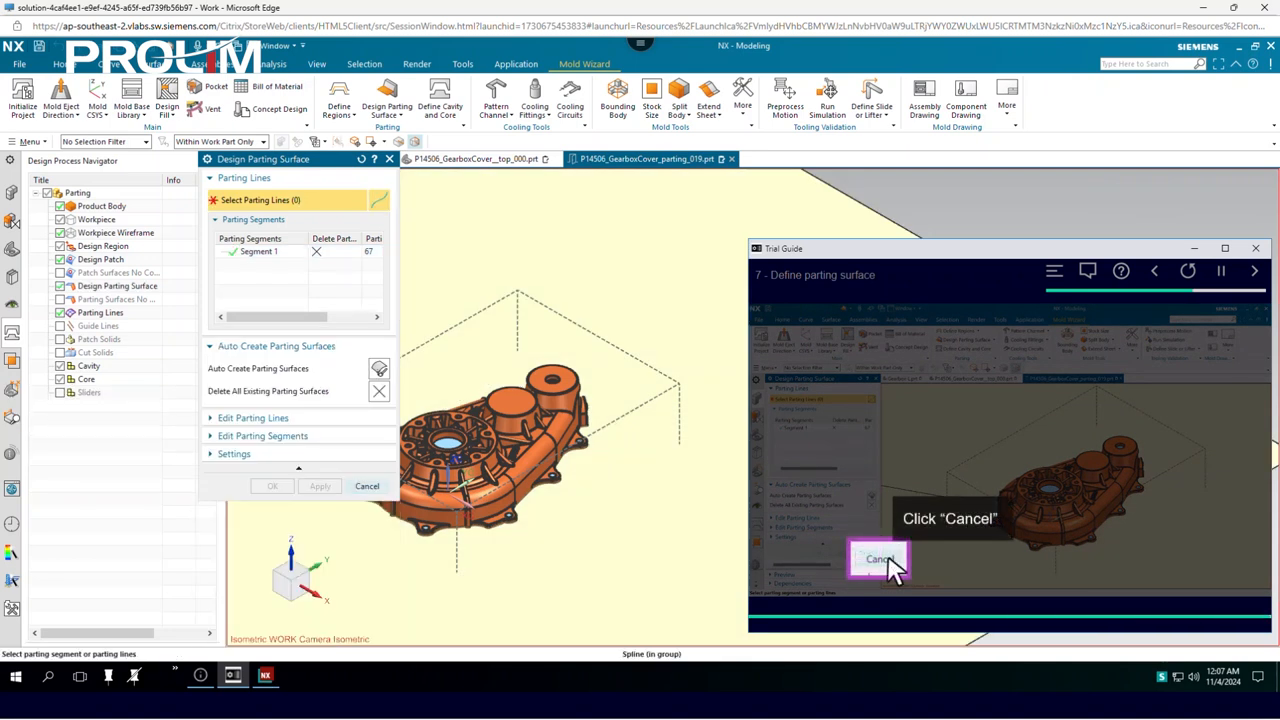
left_click(367, 486)
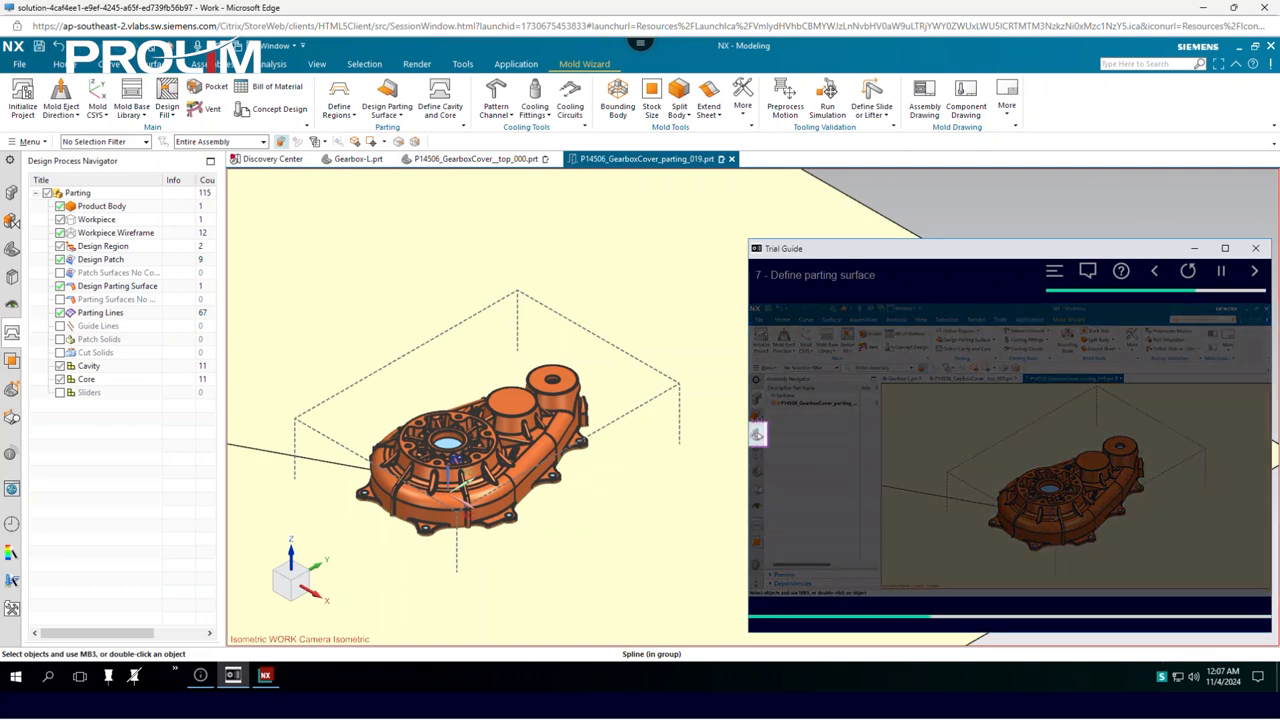
left_click(12, 249)
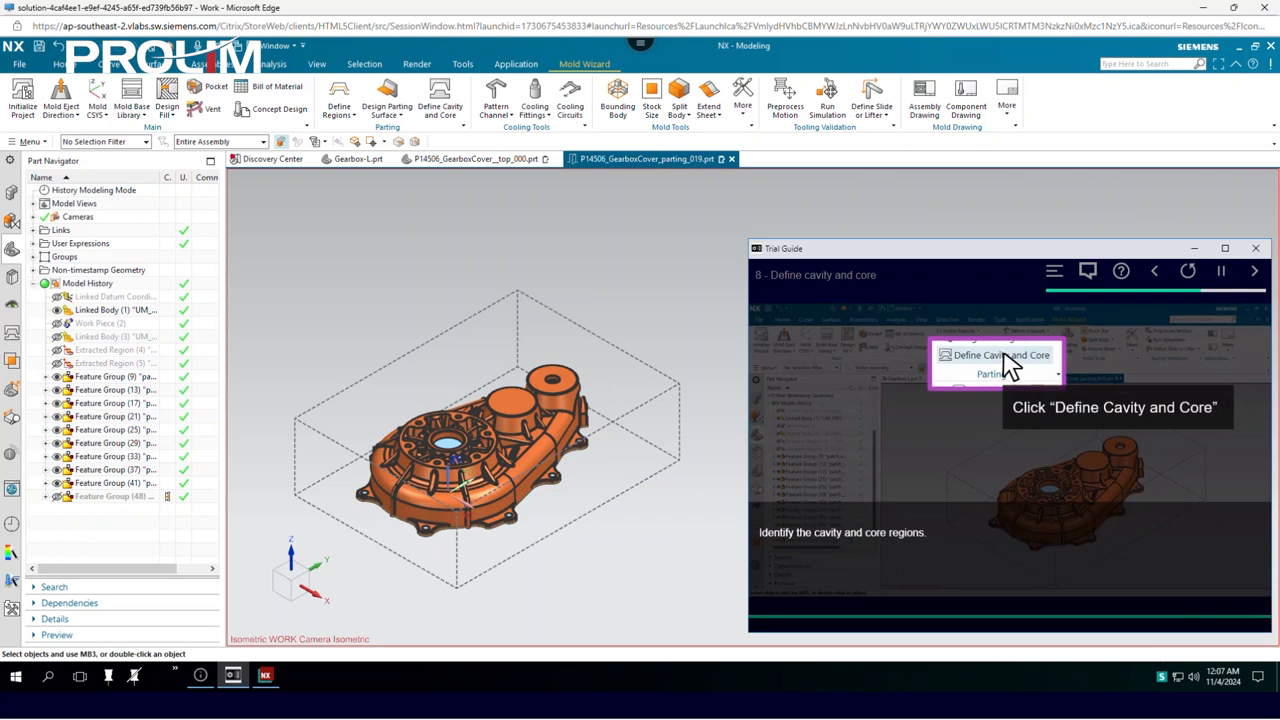
Step: Define the cavity and core for All Regions, advancing the trial guide and accepting both parting results with their default normals
left_click(440, 100)
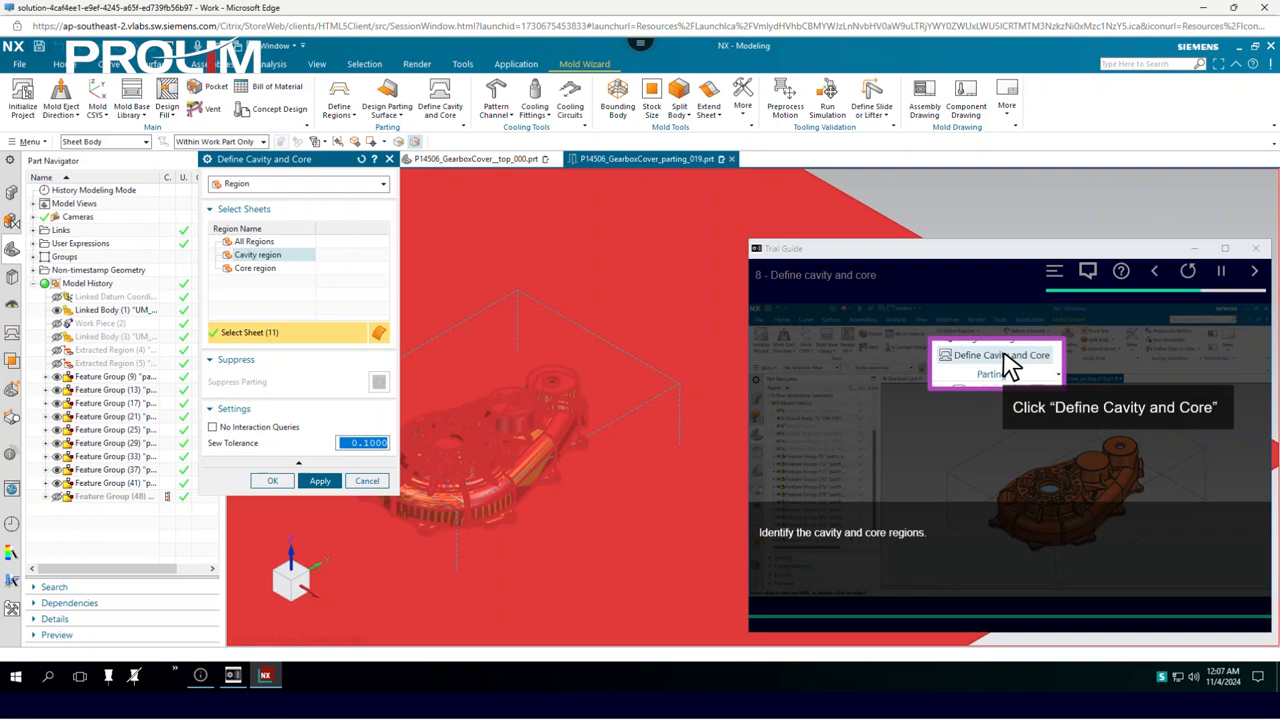
left_click(1254, 271)
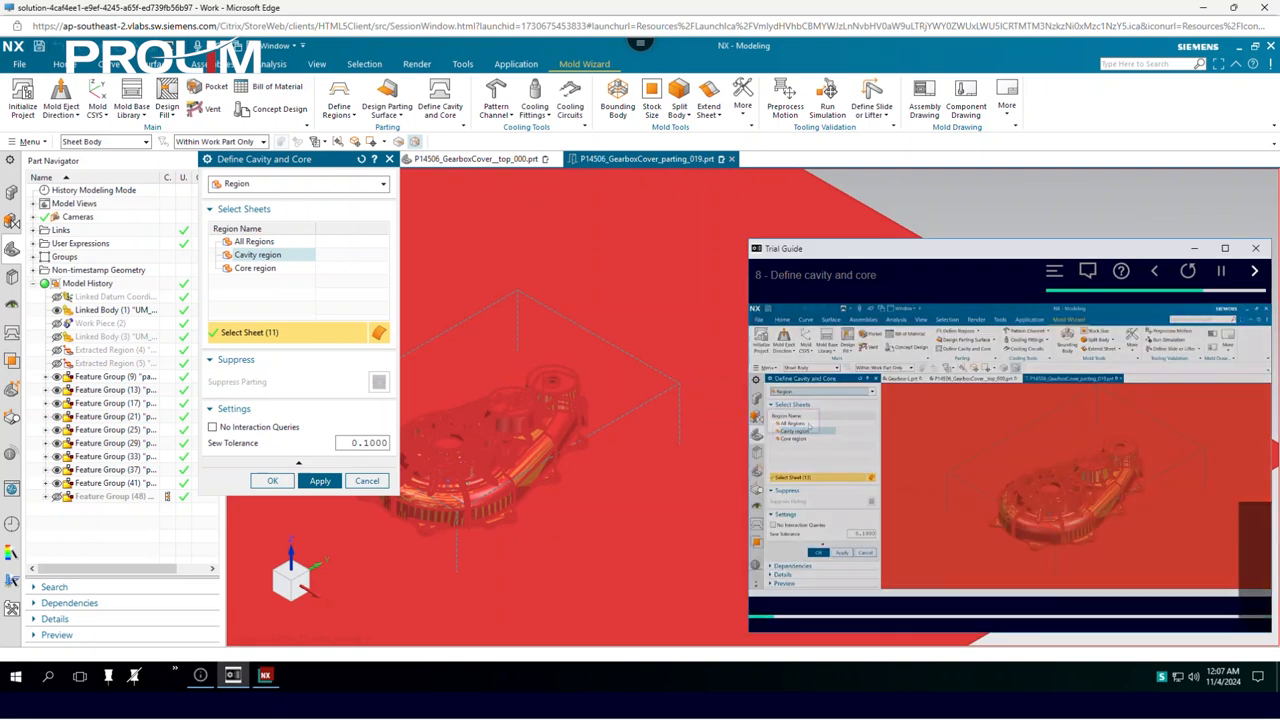
left_click(255, 242)
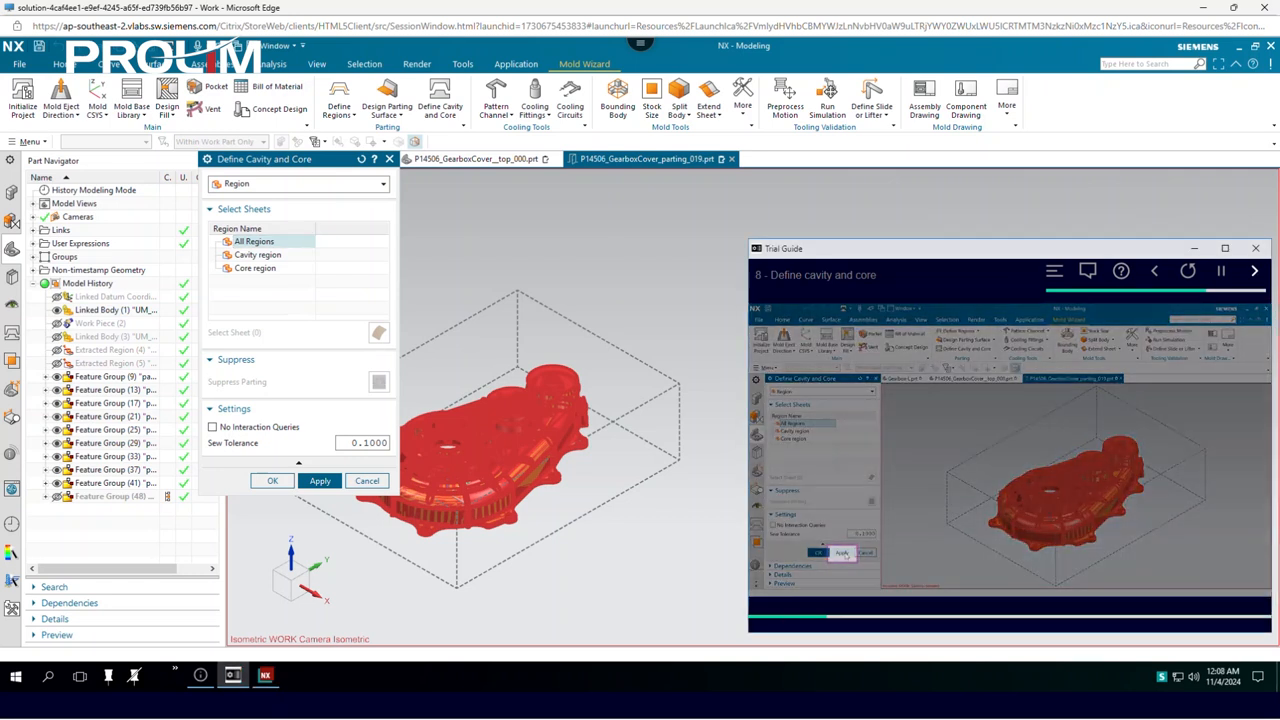
left_click(320, 481)
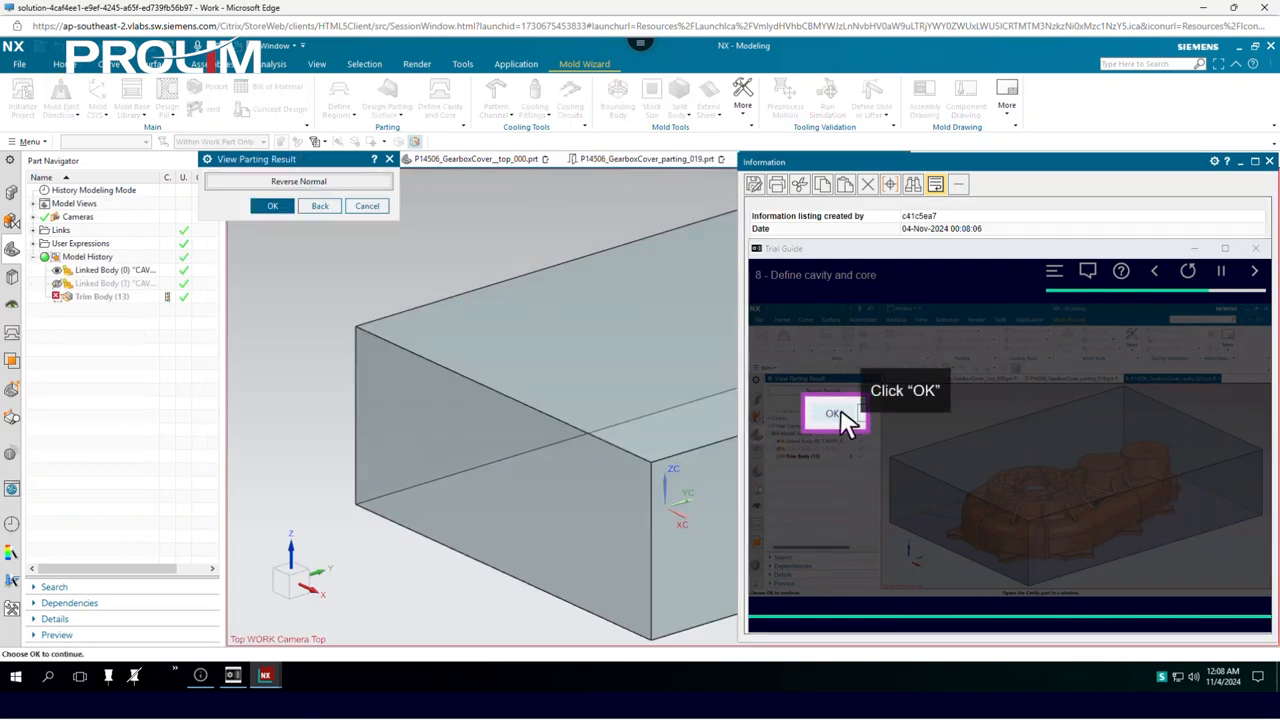
left_click(272, 206)
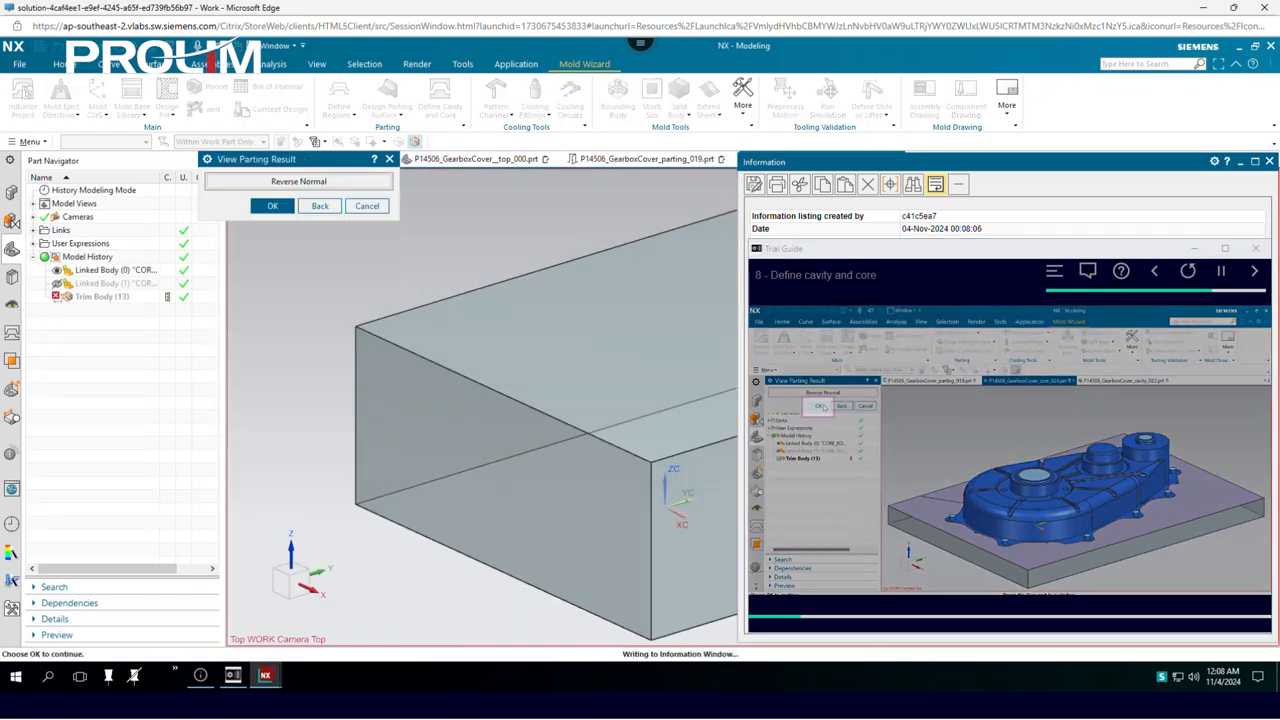
left_click(272, 206)
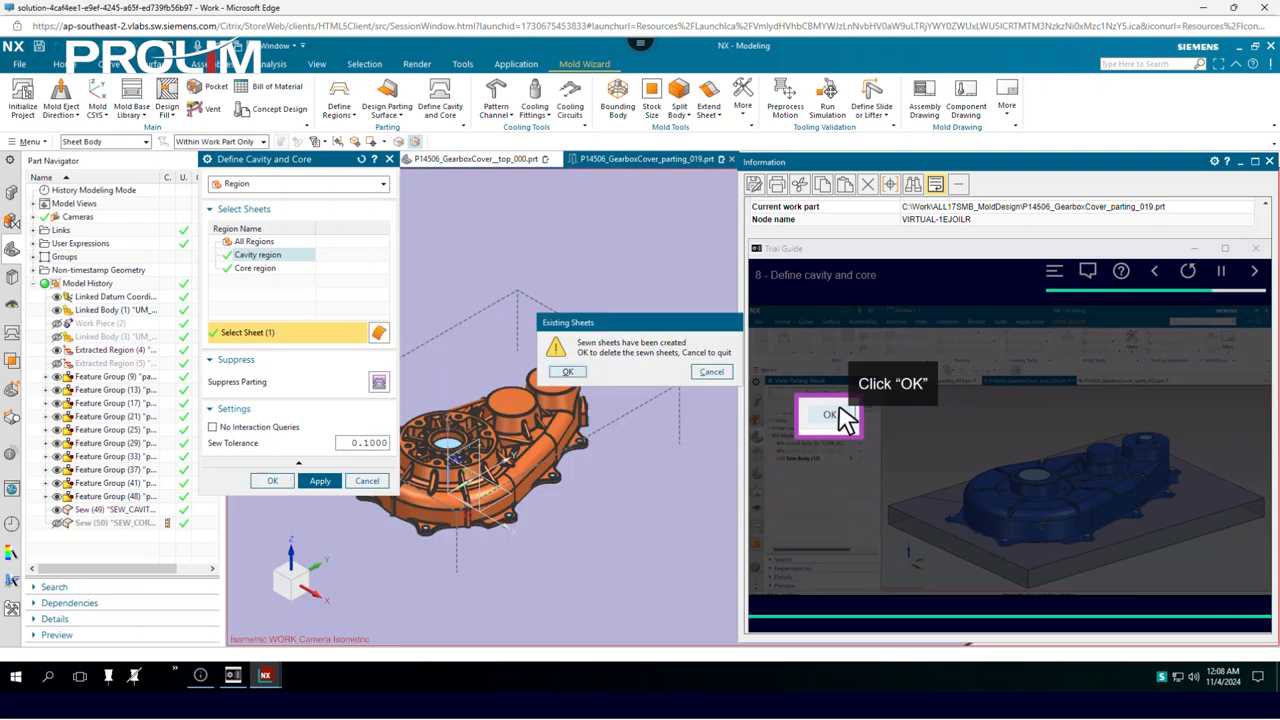
Step: Allow the existing sewn sheets to be deleted, accept the regenerated parting result and close Define Cavity and Core
left_click(568, 372)
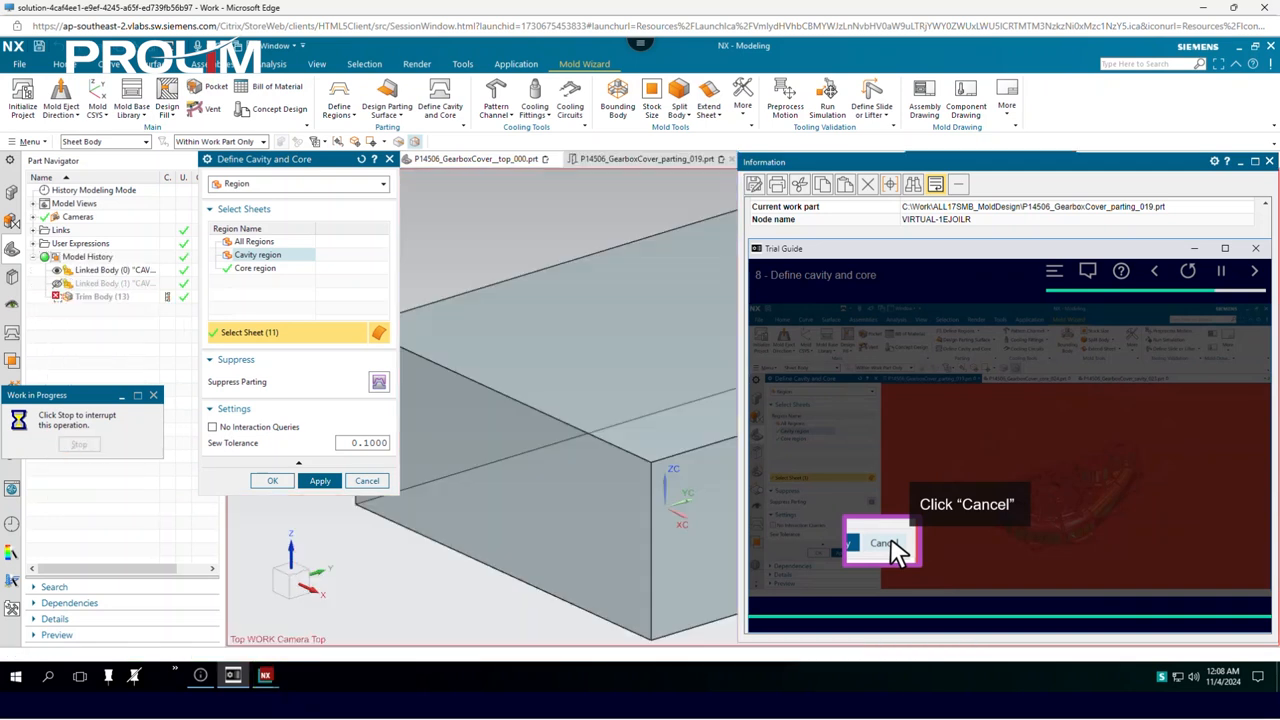
left_click(272, 206)
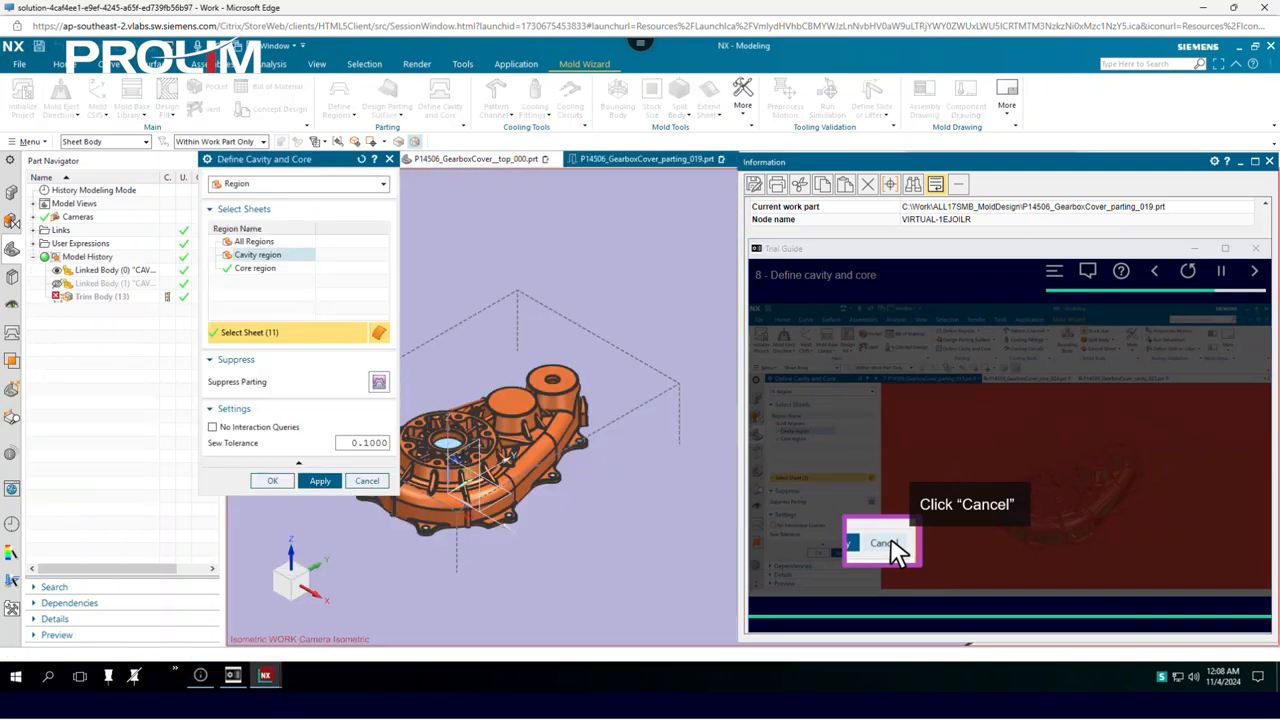
left_click(374, 480)
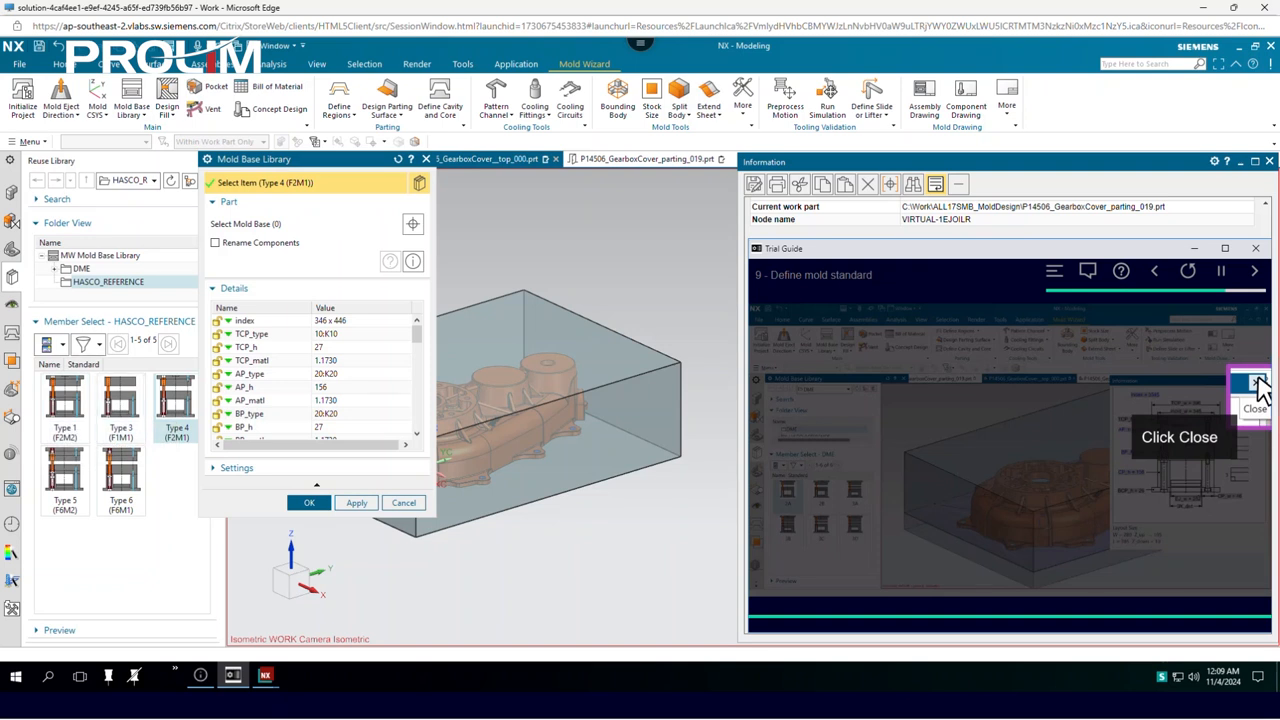
Step: Collapse the Mold Base Library dialog, close the Information window and advance the trial guide past its Close prompt
double_click(318, 160)
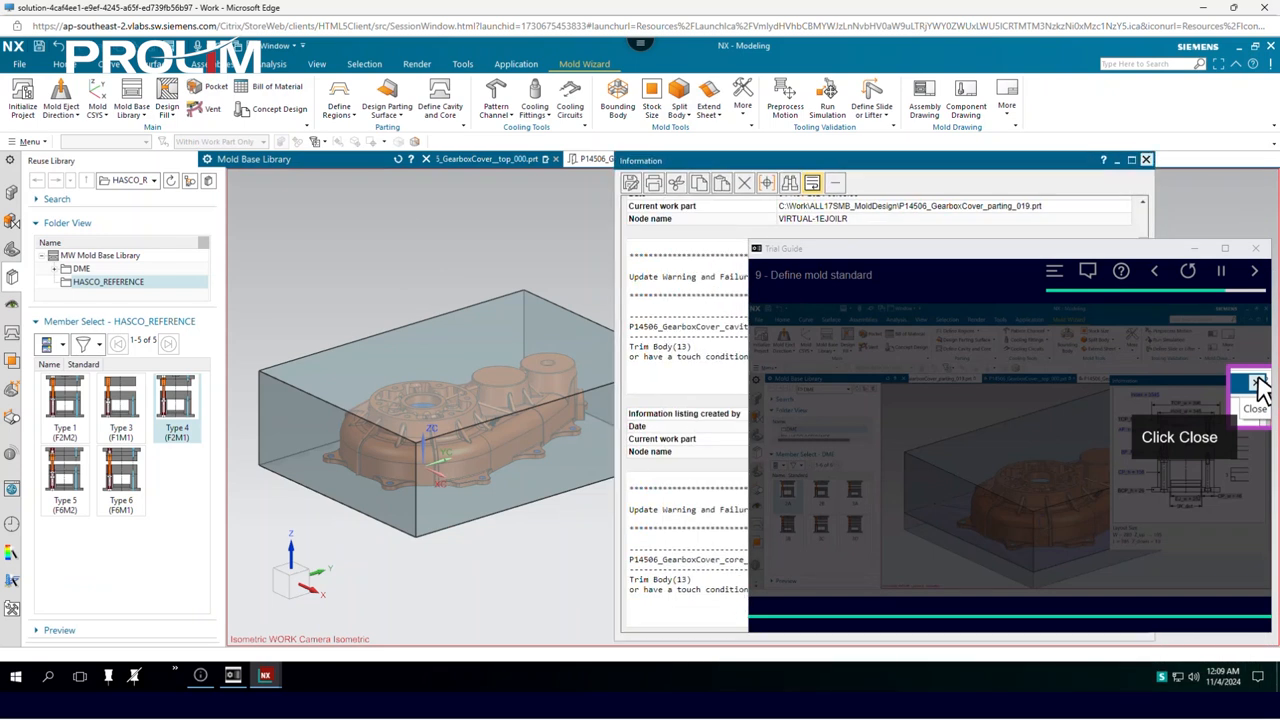
left_click(1146, 160)
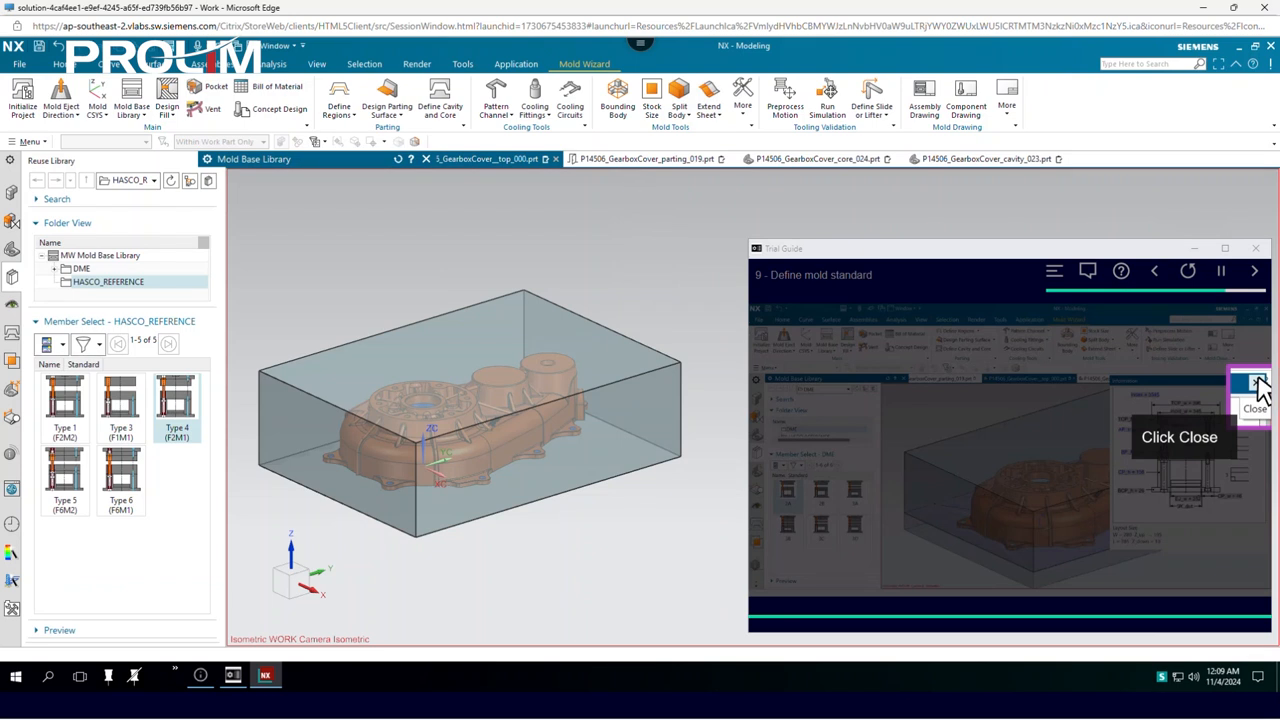
left_click(1256, 384)
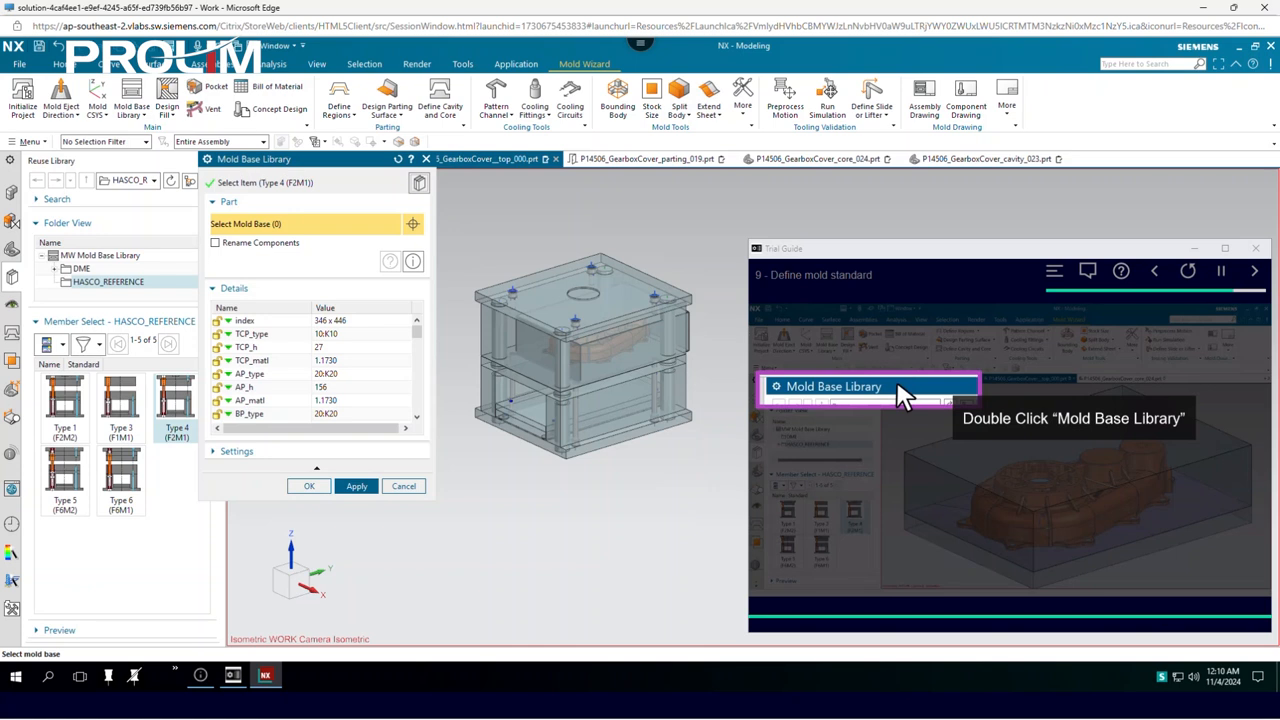
Step: Orient the mold base to the Front view and set its TCP_h plate height to 46 mm
right_click(481, 510)
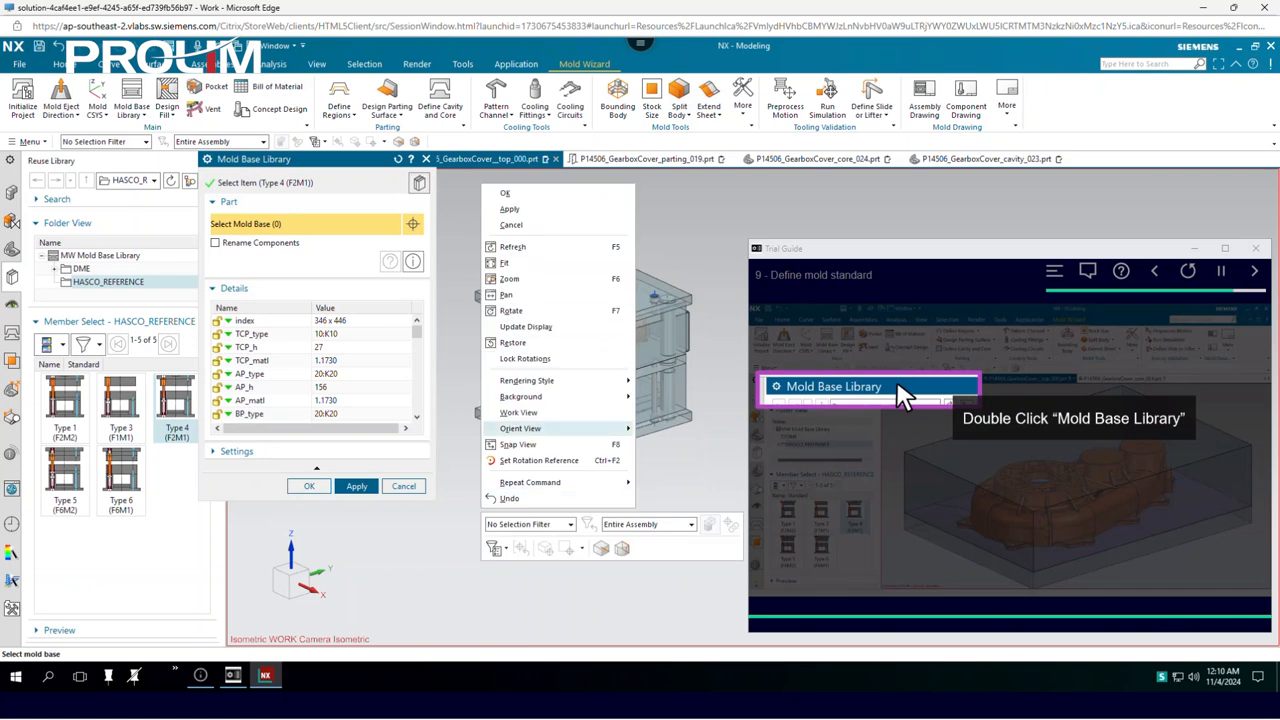
mouse_move(520, 428)
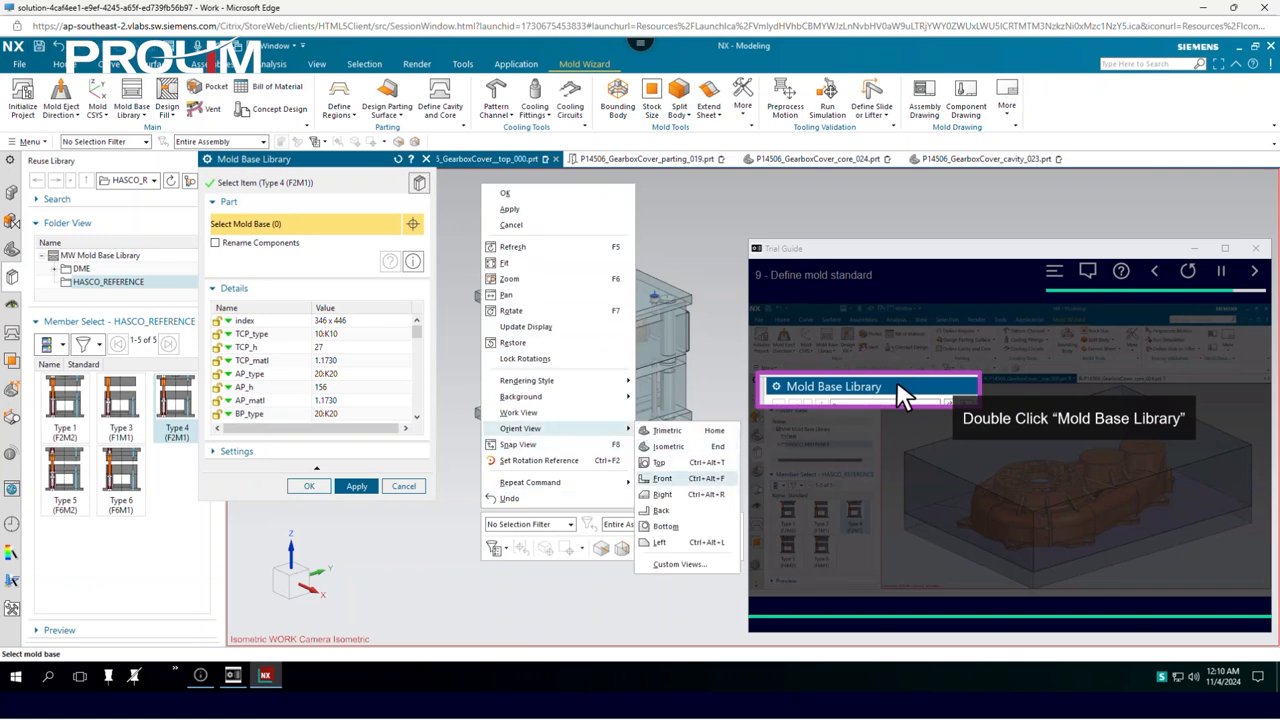
left_click(662, 478)
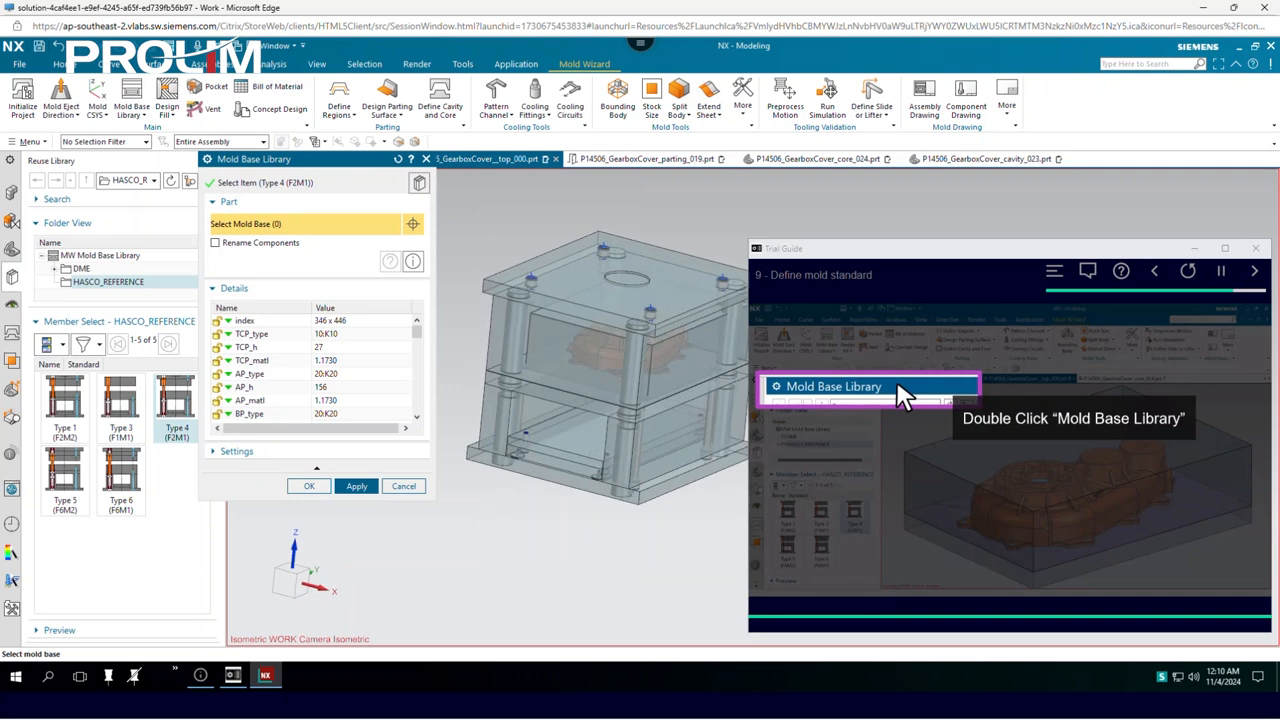
left_click(347, 347)
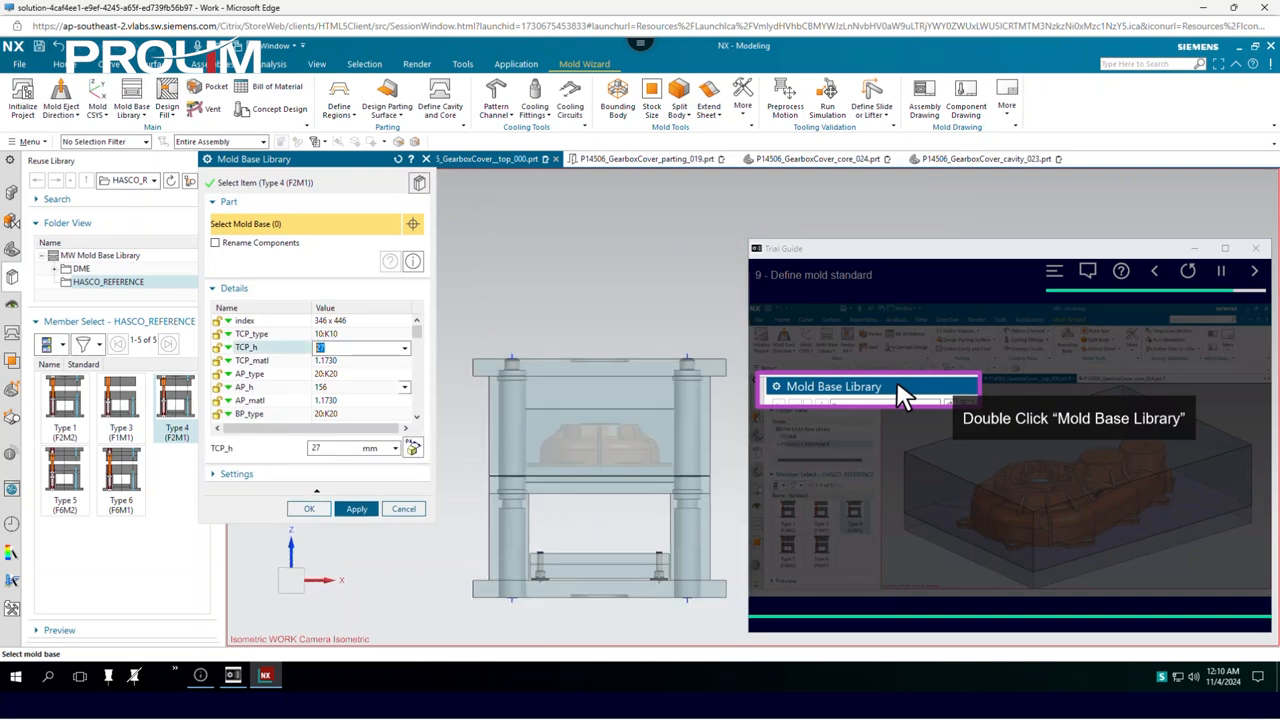
type("46")
key("Return")
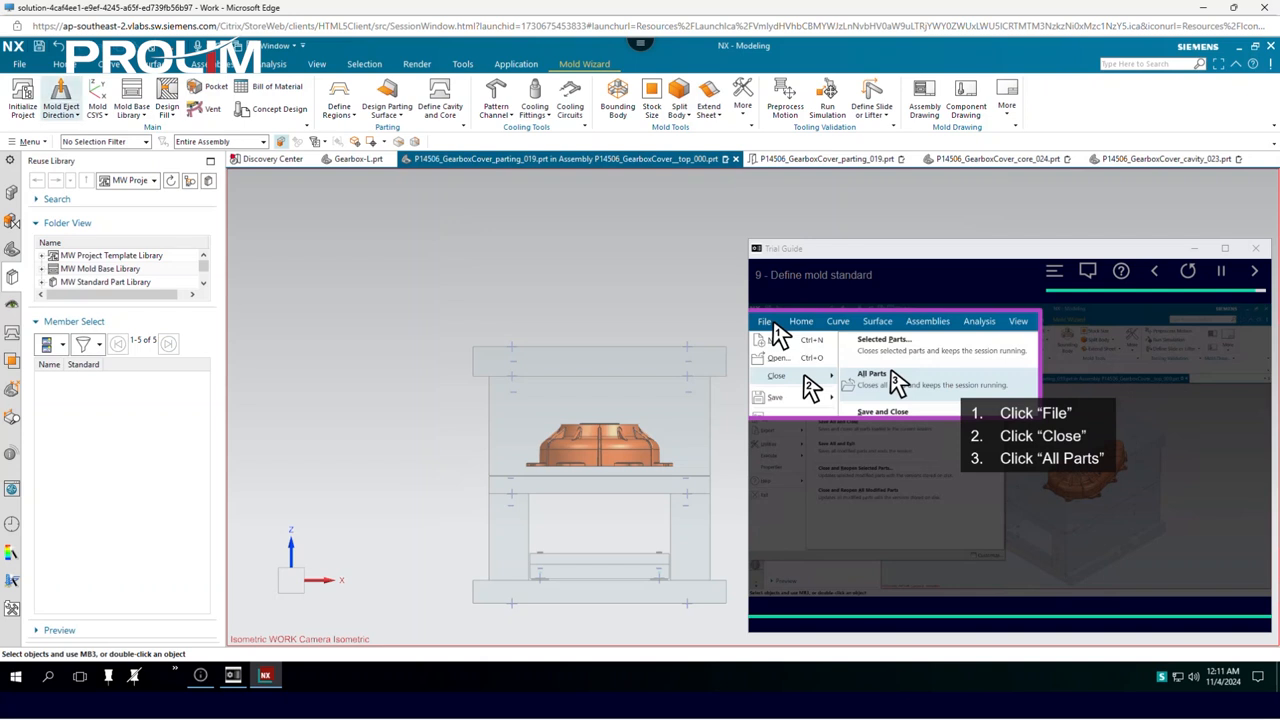
Step: Close all parts without saving the changes and exit NX
left_click(19, 64)
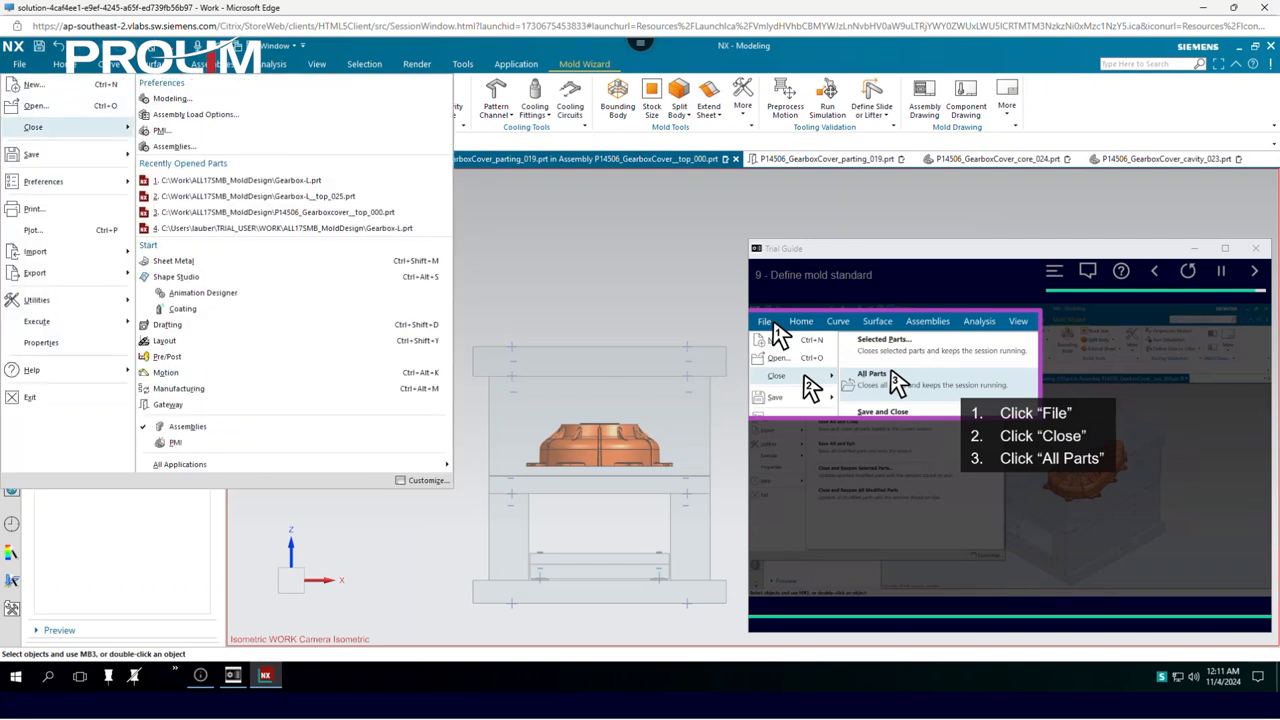
mouse_move(34, 127)
left_click(174, 118)
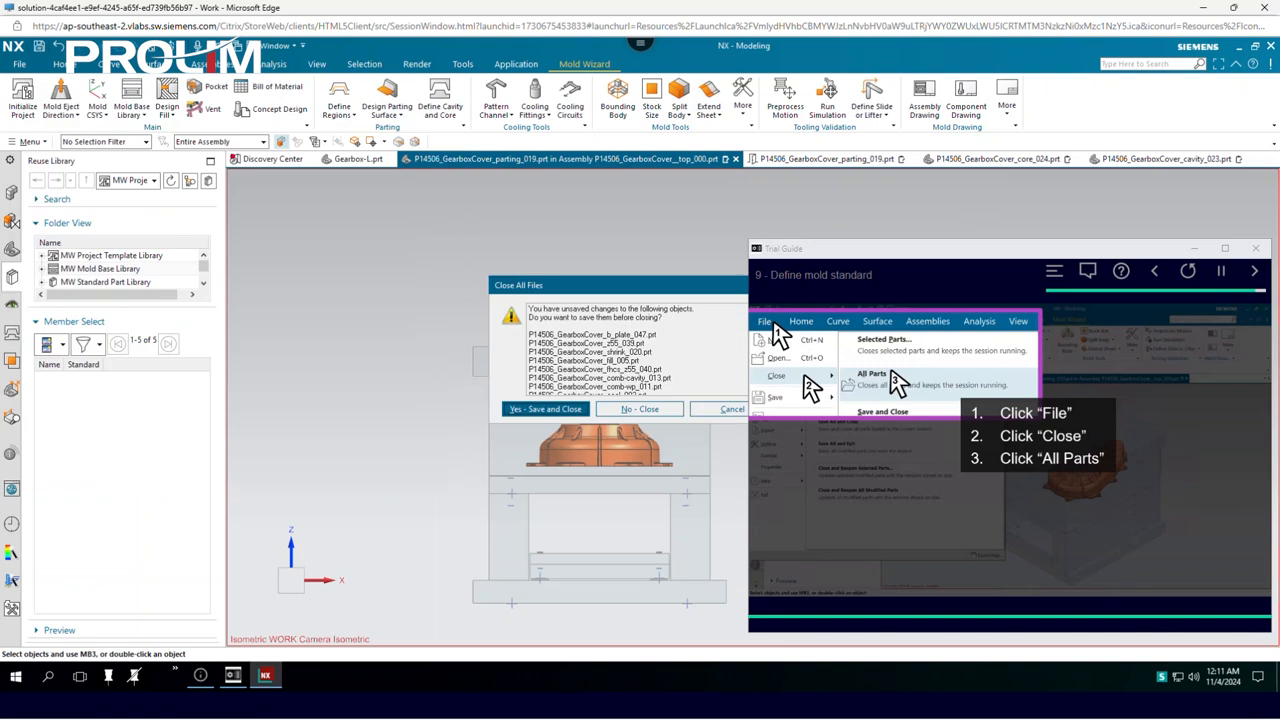
left_click(640, 409)
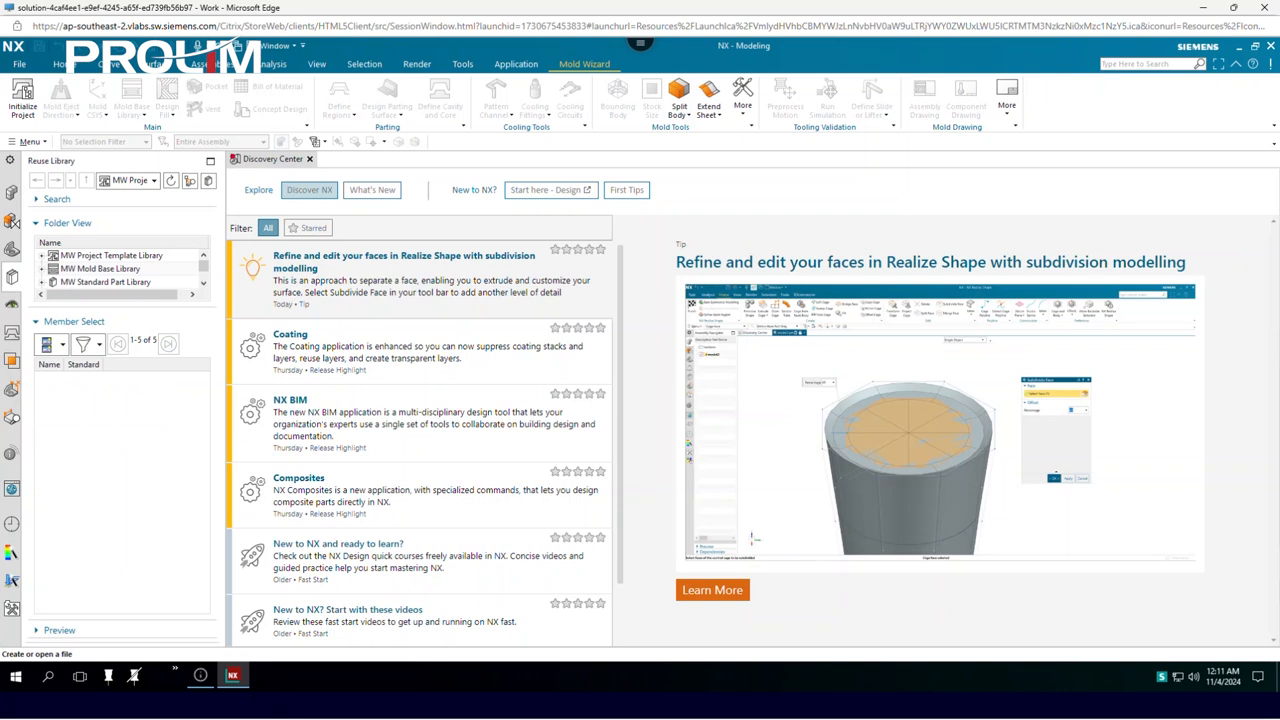
left_click(19, 64)
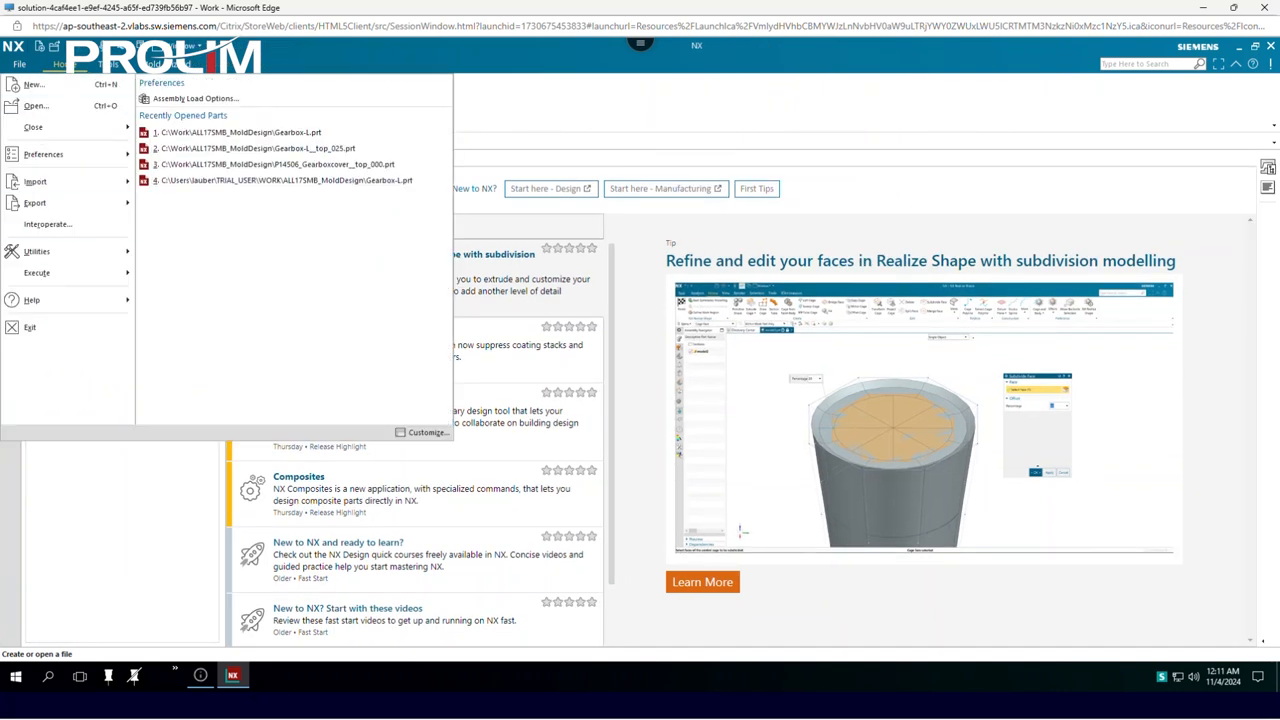
left_click(30, 327)
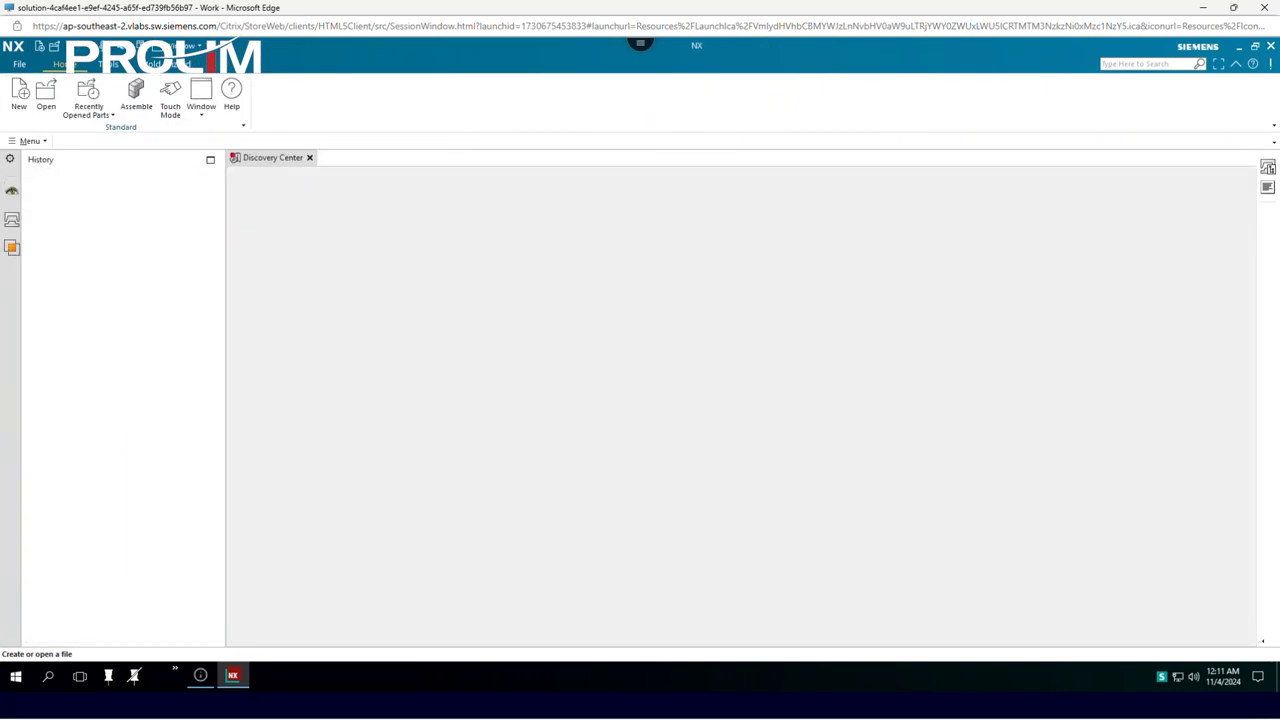